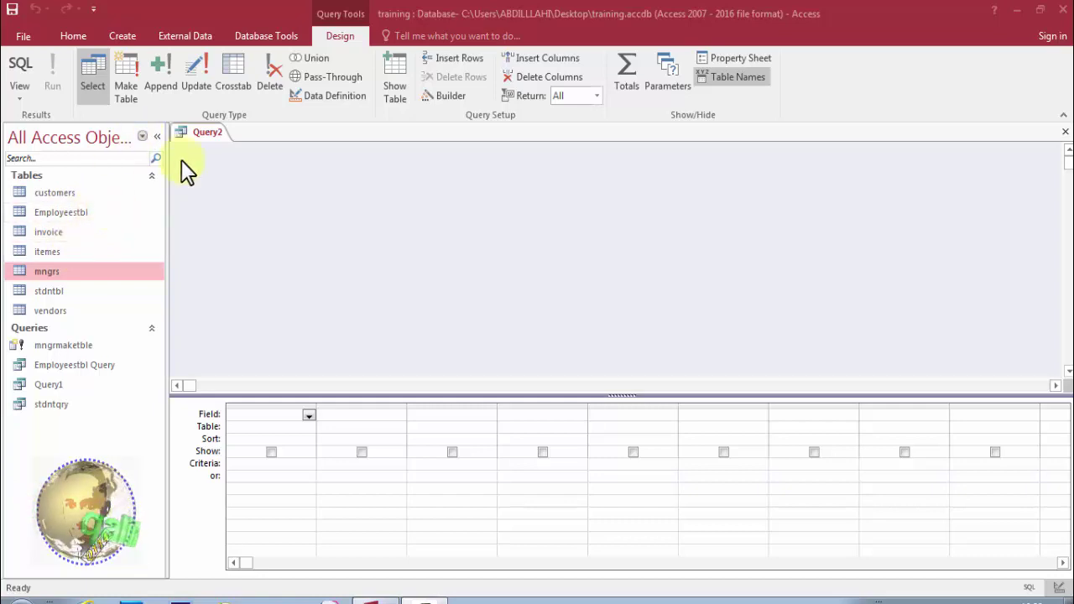
Step: Close the empty query and start a new blank query in design view, dismissing the Show Table dialog
{"action": "right_click", "coordinate": [212, 136]}
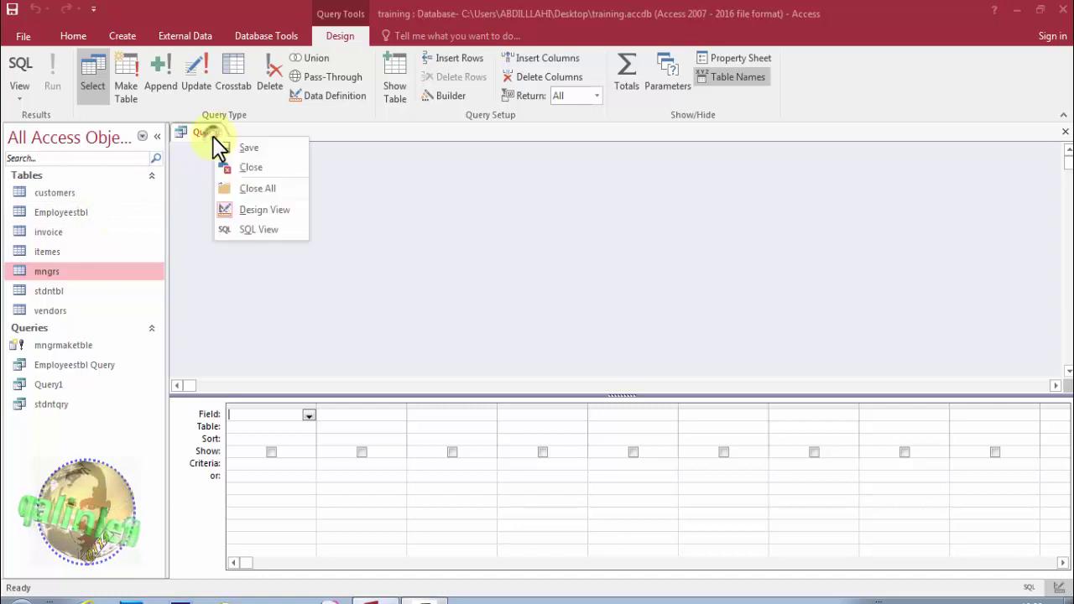
{"action": "left_click", "coordinate": [224, 166]}
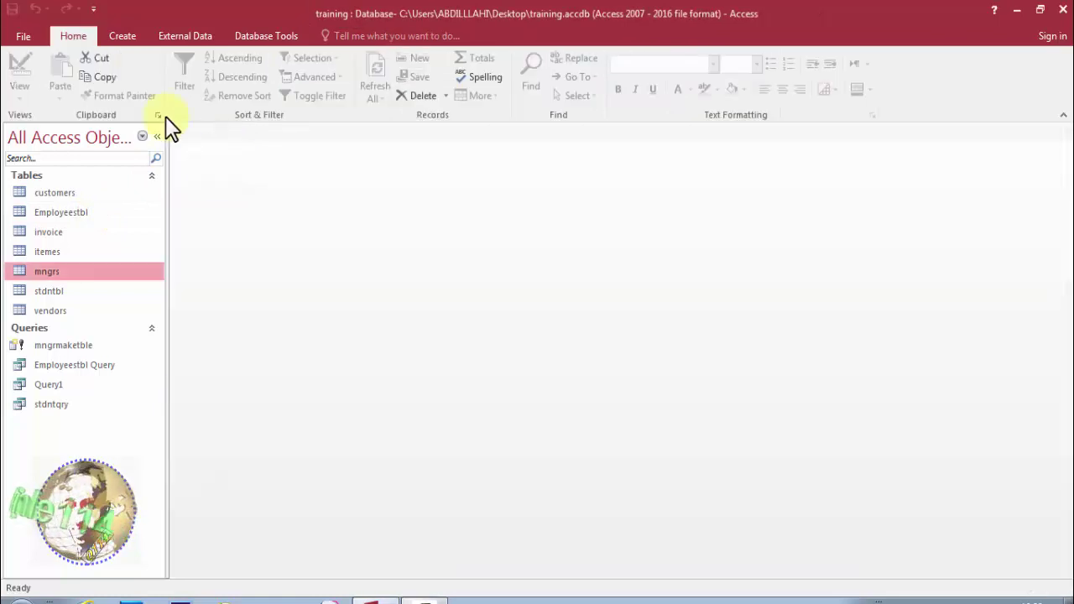
{"action": "left_click", "coordinate": [130, 42]}
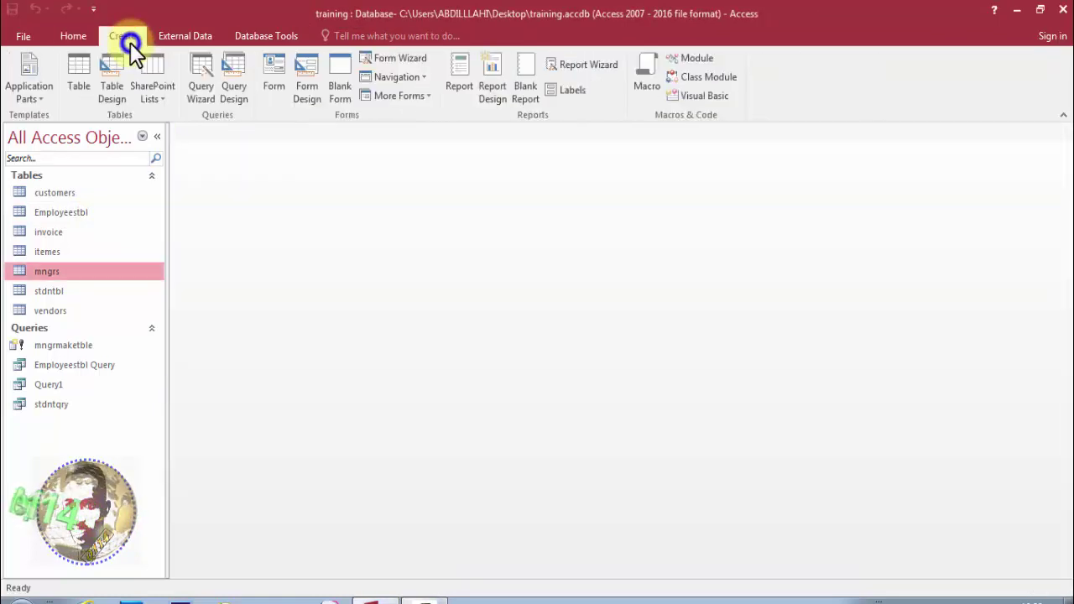
{"action": "left_click", "coordinate": [221, 80]}
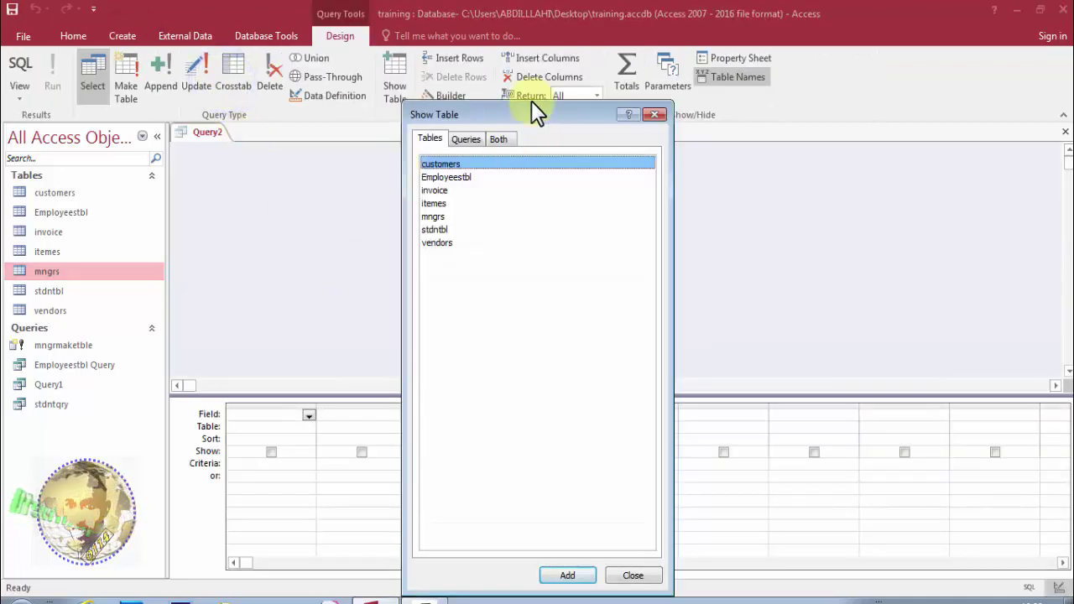
{"action": "left_click", "coordinate": [655, 115]}
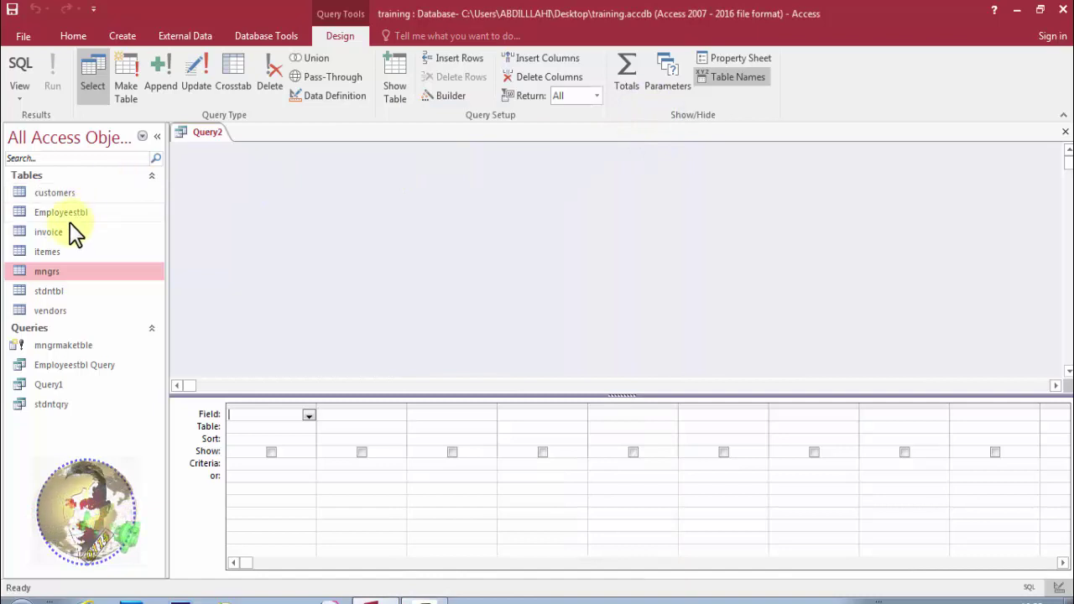
Step: Add the Employeestbl table to the query and place all its fields from ID to tax in the design grid
{"action": "left_click_drag", "start_coordinate": [60, 214], "coordinate": [306, 145]}
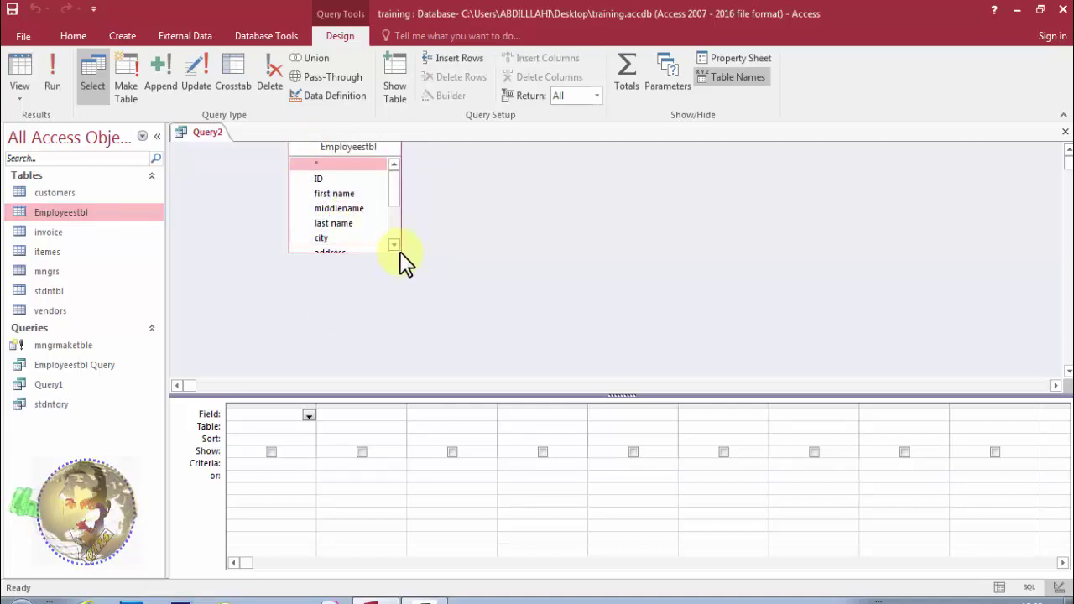
{"action": "left_click_drag", "start_coordinate": [400, 251], "coordinate": [386, 351]}
{"action": "left_click", "coordinate": [316, 178]}
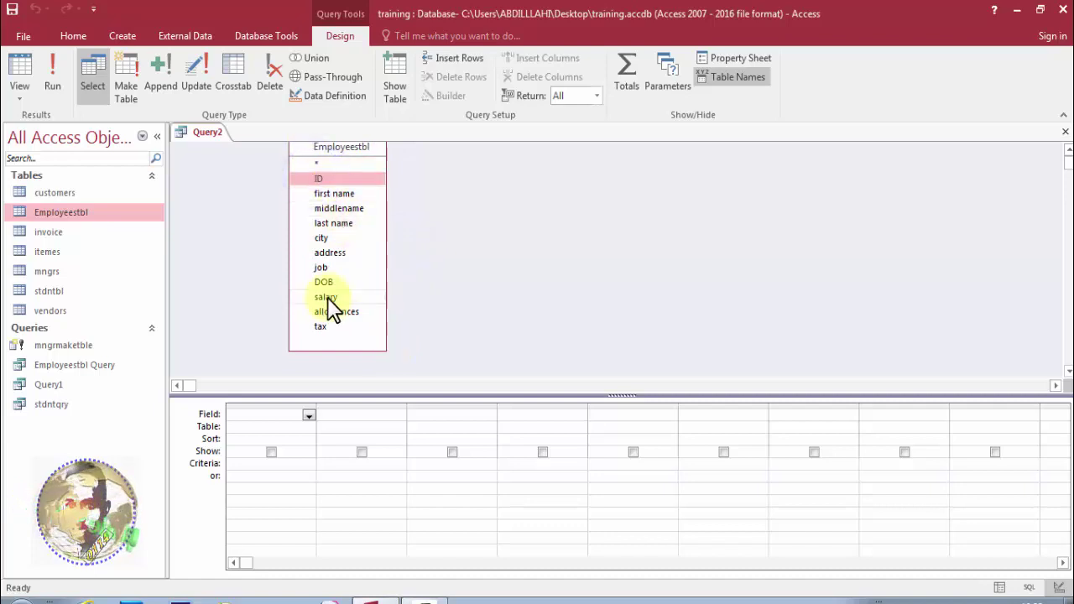
{"action": "left_click", "coordinate": [322, 327], "text": "ctrl"}
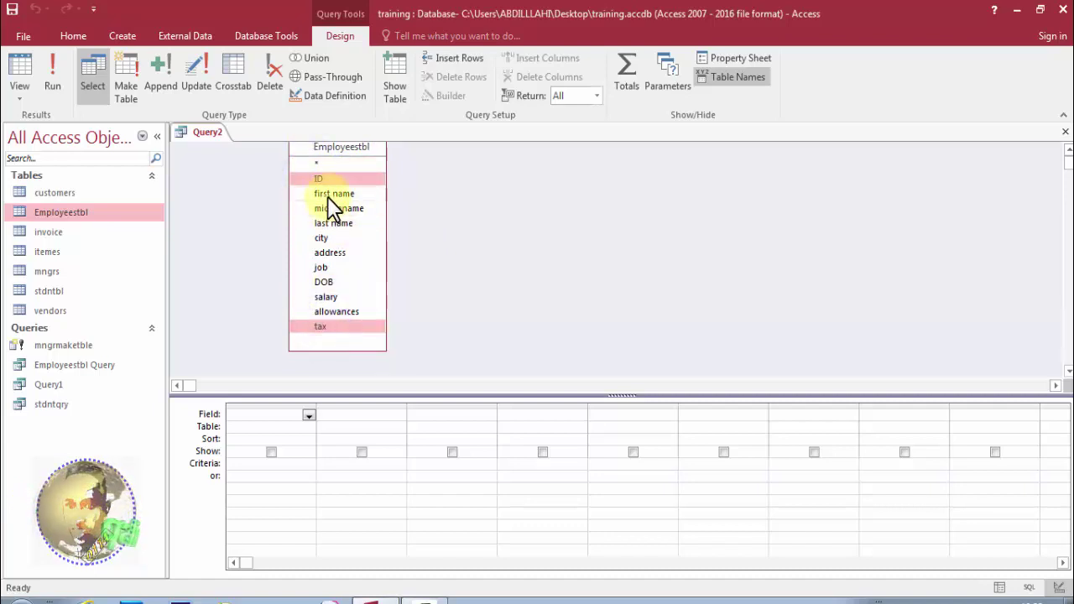
{"action": "left_click", "coordinate": [322, 180]}
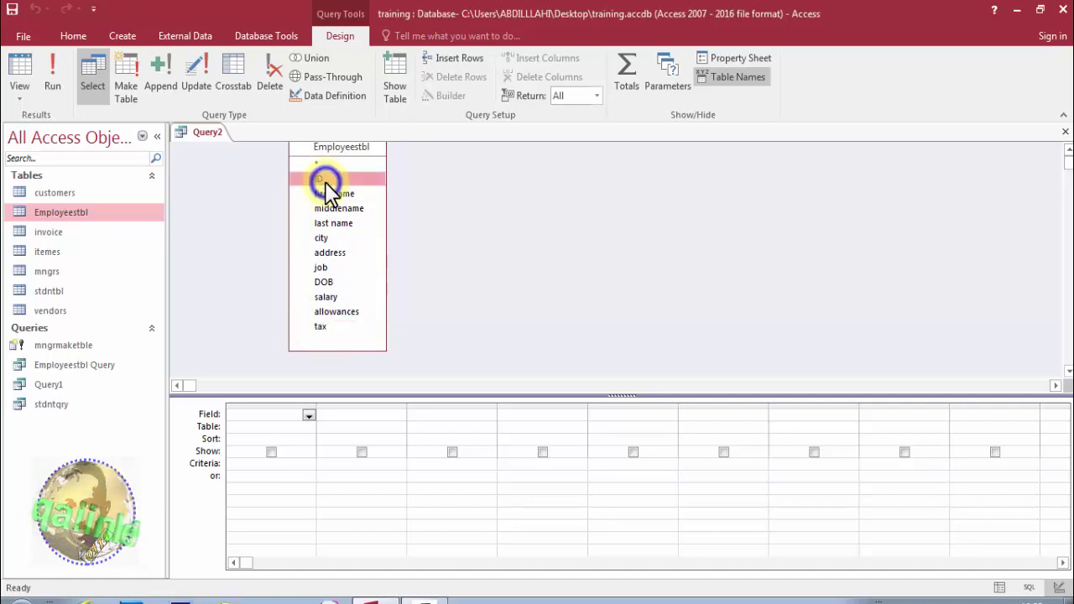
{"action": "left_click", "coordinate": [334, 326], "text": "shift"}
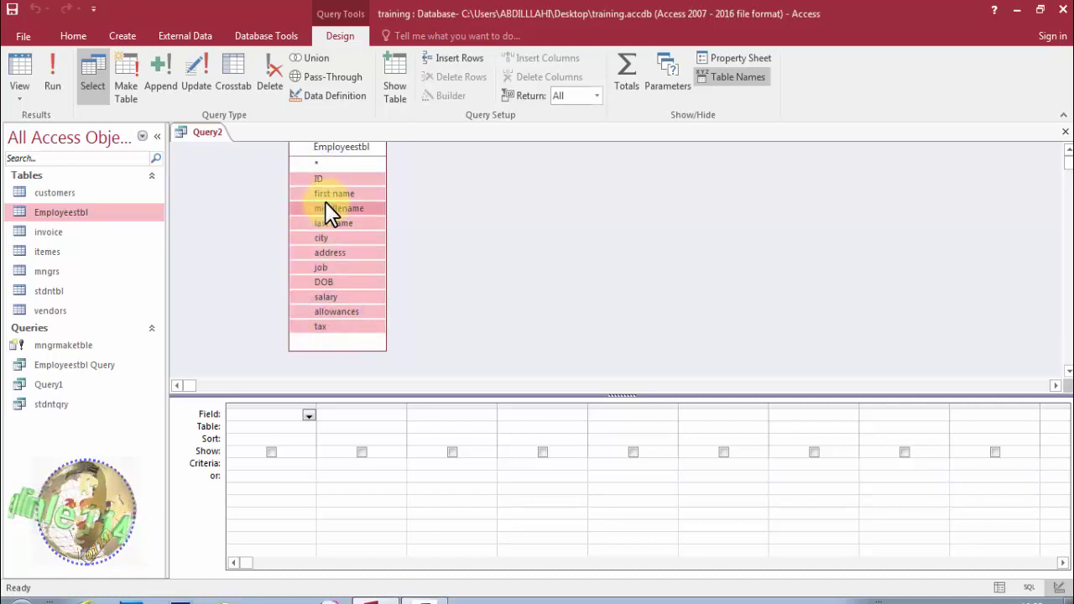
{"action": "left_click_drag", "start_coordinate": [325, 177], "coordinate": [266, 413]}
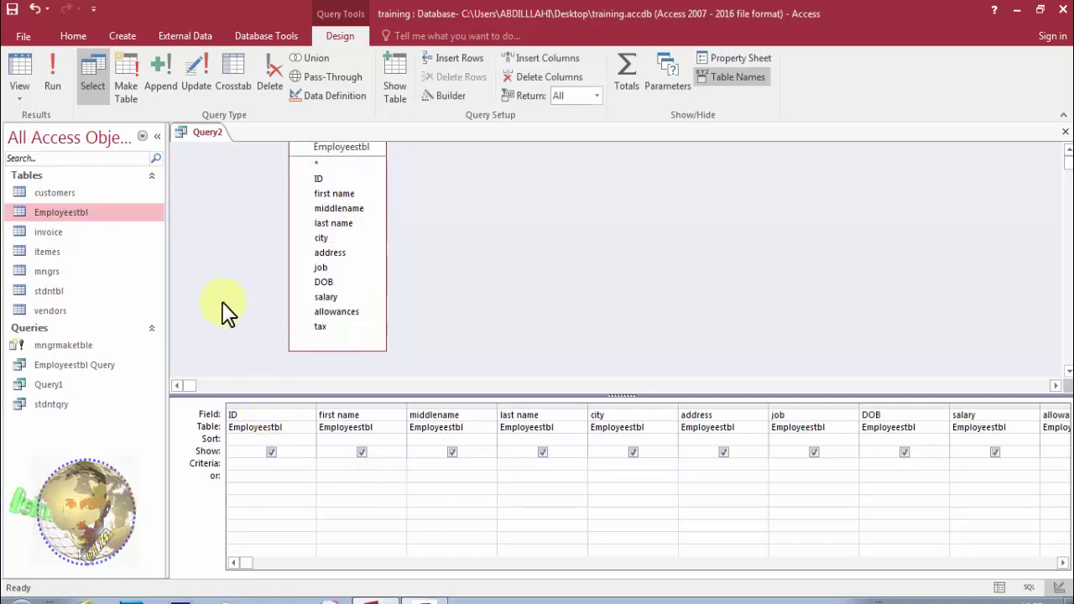
Step: Open the Employeestbl table and look through its records, paying attention to the values in the job column
{"action": "double_click", "coordinate": [78, 215]}
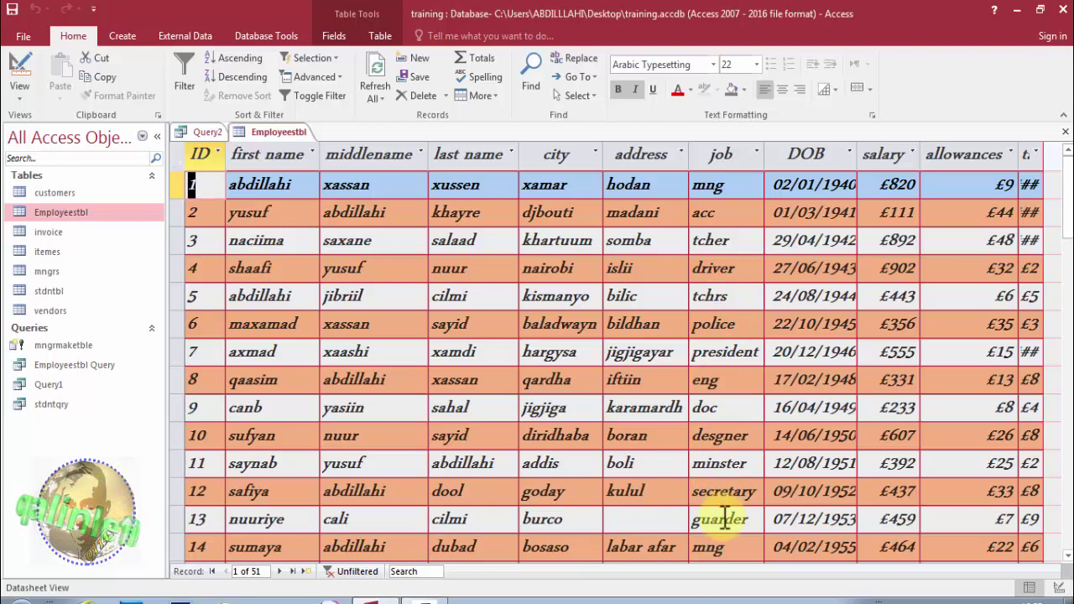
{"action": "left_click", "coordinate": [1069, 557]}
{"action": "left_click", "coordinate": [1069, 558]}
{"action": "left_click", "coordinate": [1068, 557]}
{"action": "left_click", "coordinate": [1068, 558]}
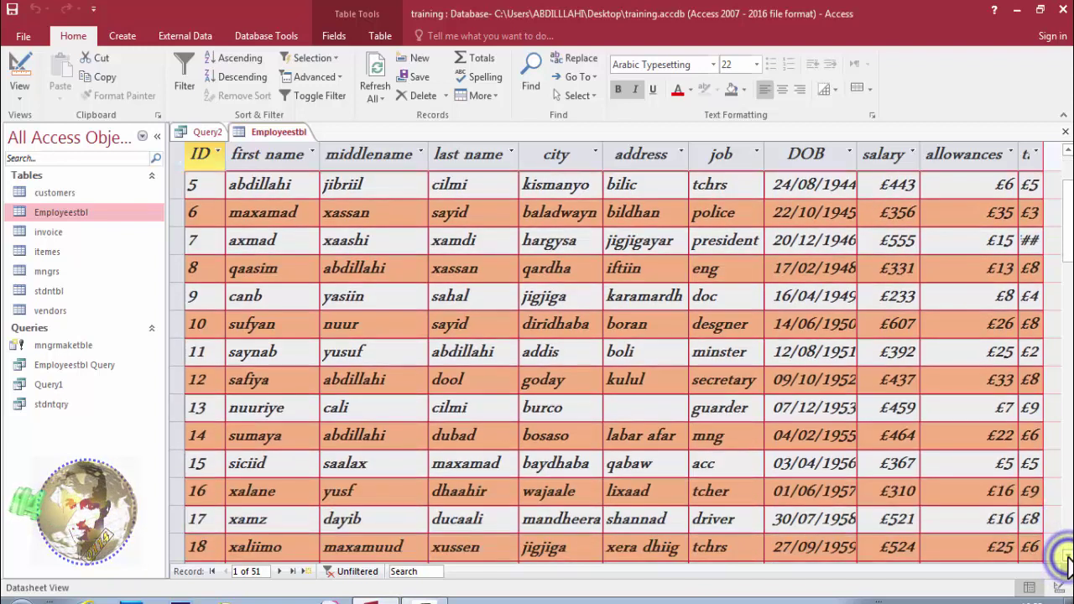
{"action": "left_click", "coordinate": [1069, 558]}
{"action": "left_click", "coordinate": [1069, 558]}
{"action": "left_click", "coordinate": [1068, 557]}
{"action": "left_click", "coordinate": [1068, 557]}
{"action": "left_click", "coordinate": [1068, 558]}
{"action": "left_click", "coordinate": [1068, 557]}
{"action": "left_click", "coordinate": [1068, 557]}
{"action": "left_click", "coordinate": [1068, 558]}
{"action": "left_click", "coordinate": [1069, 557]}
{"action": "left_click", "coordinate": [1069, 557]}
{"action": "left_click", "coordinate": [1069, 557]}
{"action": "left_click", "coordinate": [1068, 557]}
{"action": "left_click", "coordinate": [1068, 558]}
{"action": "left_click", "coordinate": [1068, 557]}
{"action": "left_click", "coordinate": [1068, 557]}
{"action": "left_click", "coordinate": [1068, 557]}
{"action": "left_click", "coordinate": [1068, 557]}
{"action": "left_click", "coordinate": [1068, 557]}
{"action": "left_click", "coordinate": [1068, 557]}
{"action": "left_click", "coordinate": [1068, 557]}
{"action": "left_click", "coordinate": [1068, 558]}
{"action": "left_click", "coordinate": [1069, 557]}
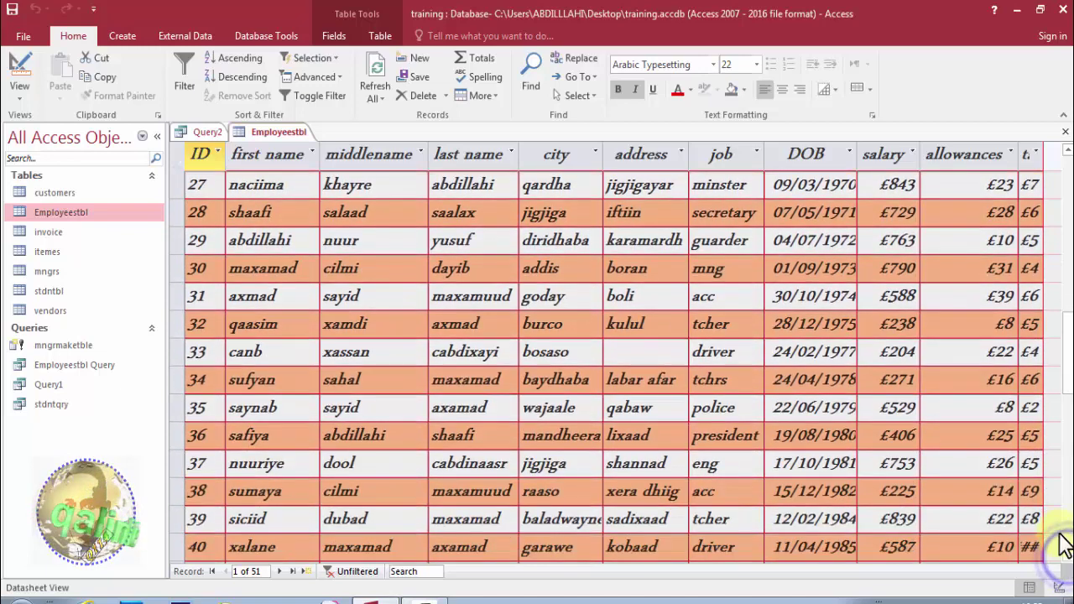
{"action": "left_click", "coordinate": [1069, 557]}
{"action": "left_click", "coordinate": [1069, 557]}
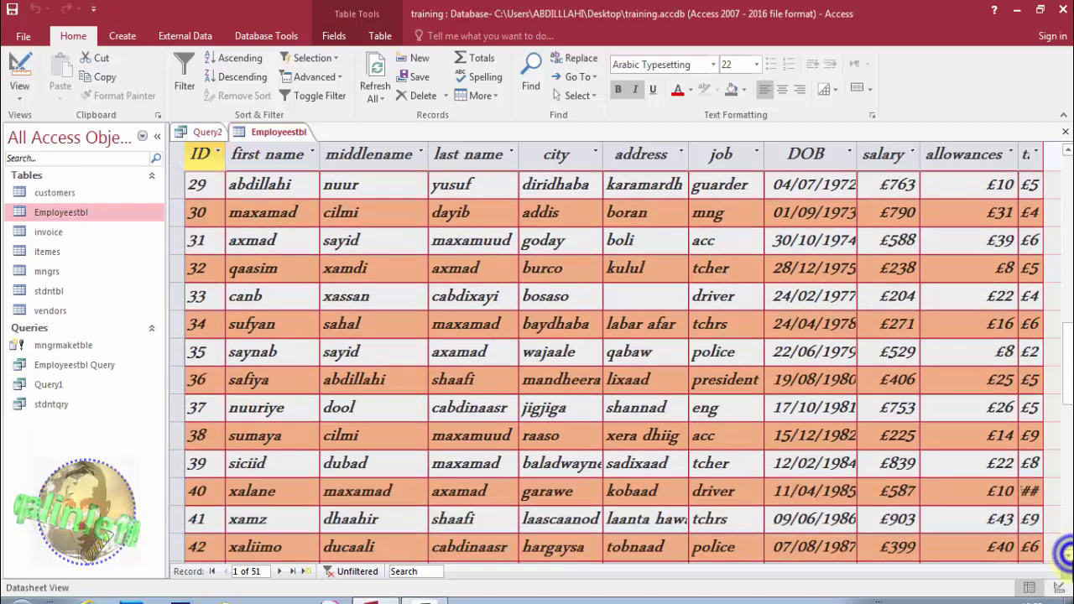
Step: Filter the Employeestbl records by the job column to show only singer
{"action": "left_click", "coordinate": [755, 153]}
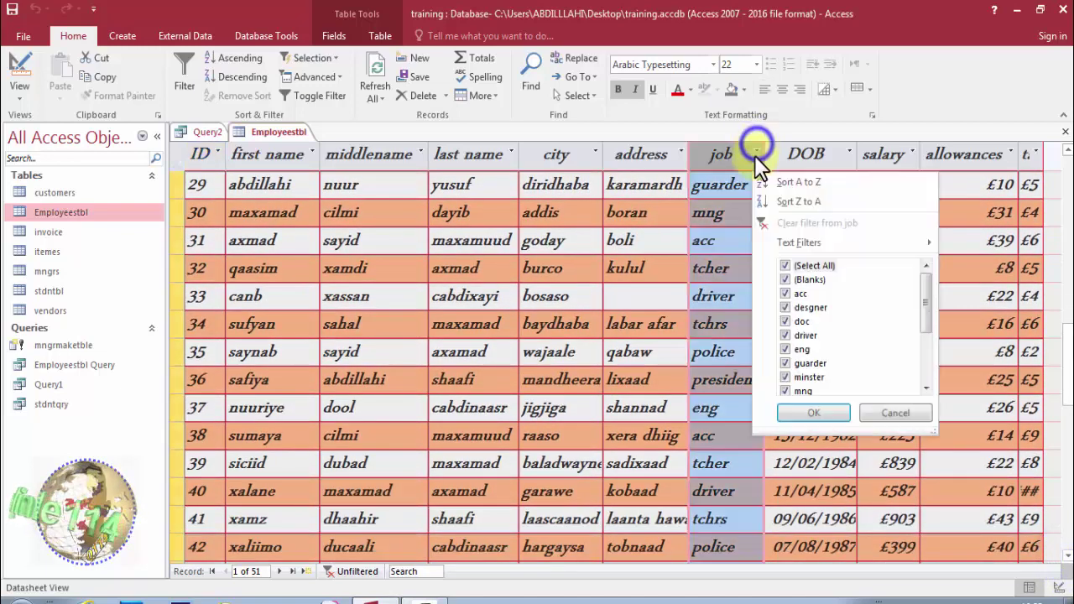
{"action": "left_click", "coordinate": [785, 266]}
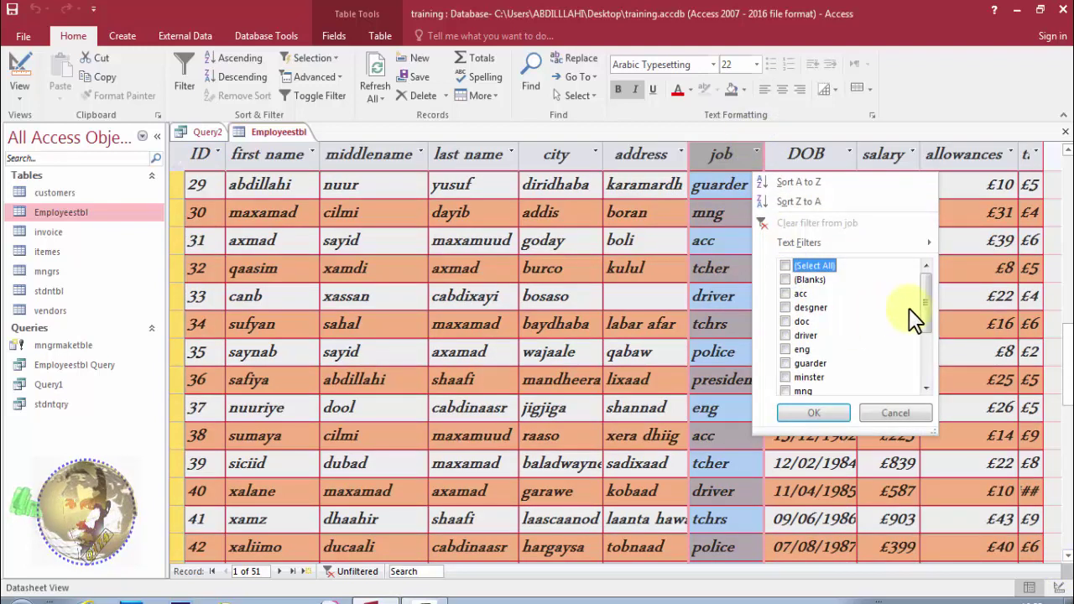
{"action": "left_click_drag", "start_coordinate": [919, 307], "coordinate": [923, 359]}
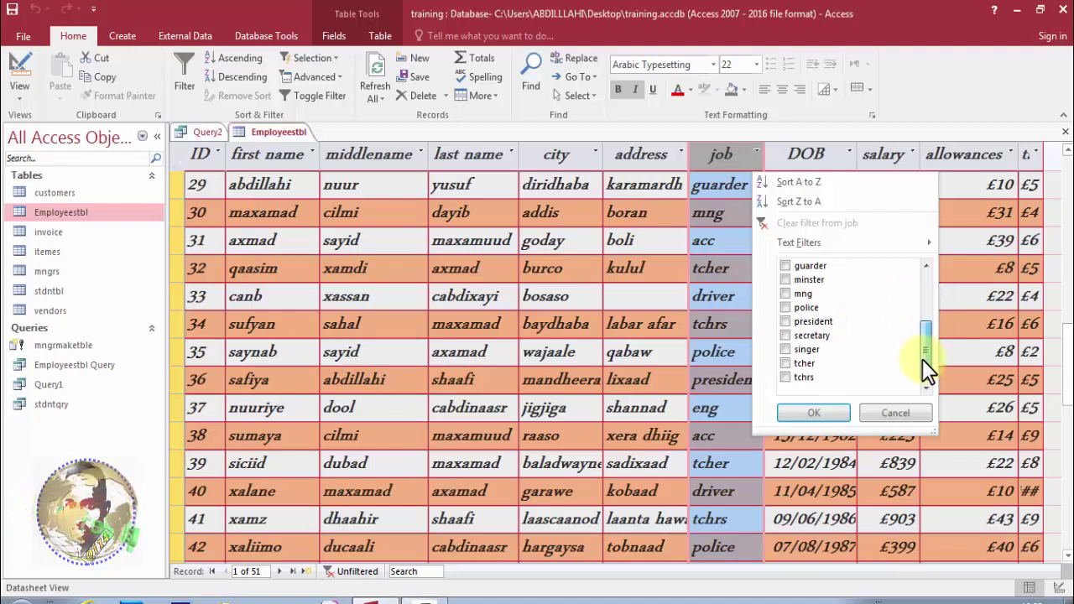
{"action": "mouse_move", "coordinate": [922, 357]}
{"action": "left_mouse_down"}
{"action": "mouse_move", "coordinate": [925, 310]}
{"action": "mouse_move", "coordinate": [918, 354]}
{"action": "left_mouse_up"}
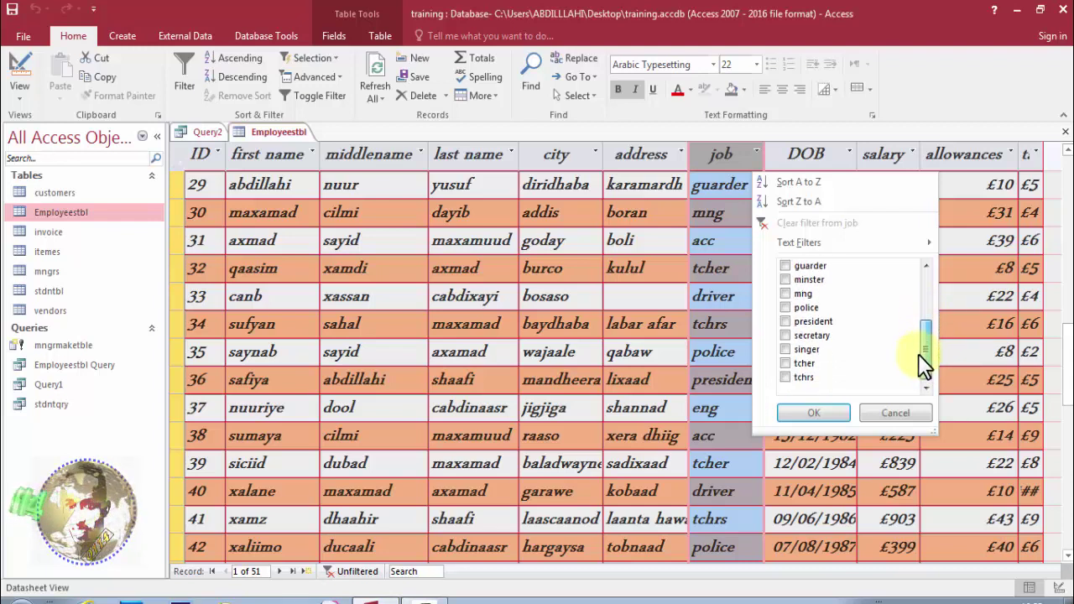
{"action": "left_click", "coordinate": [786, 349]}
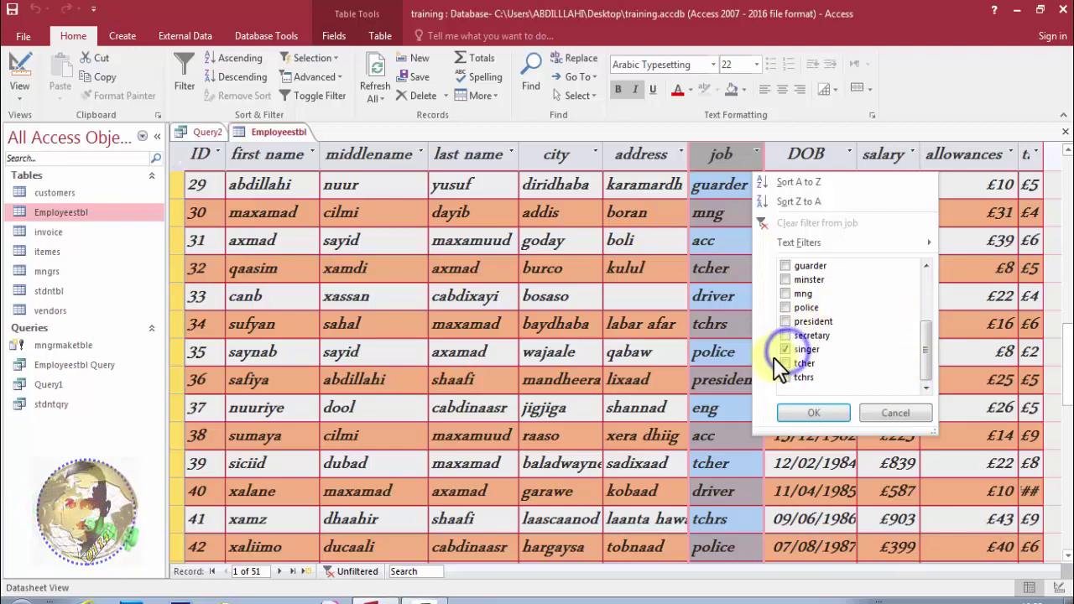
{"action": "left_click", "coordinate": [807, 413]}
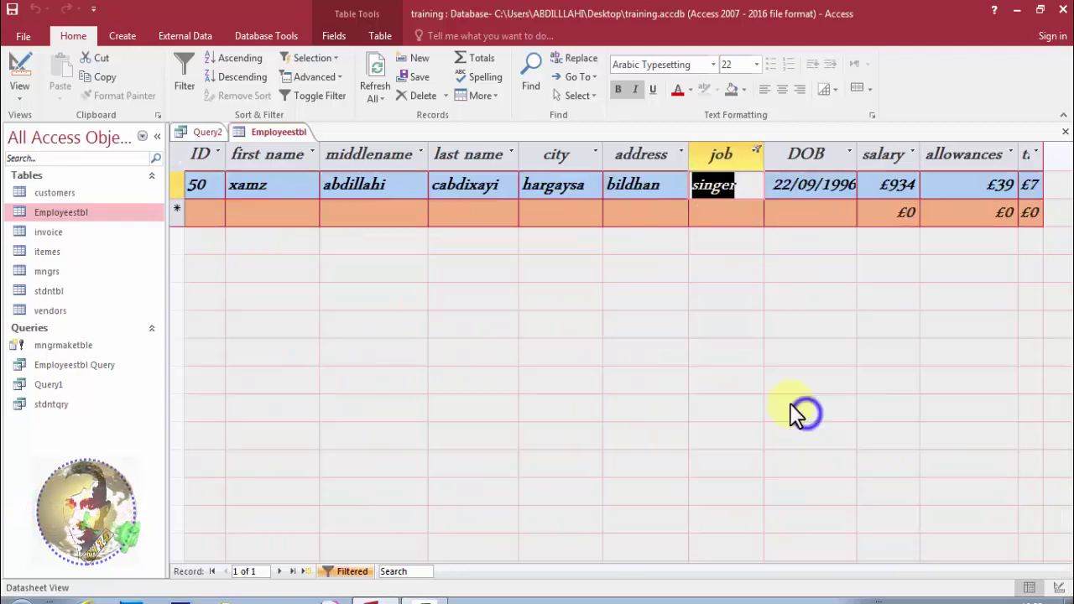
Step: Change the job filter from singer to acc, and turn the filter off after viewing the records
{"action": "left_click", "coordinate": [755, 154]}
{"action": "left_click", "coordinate": [755, 153]}
{"action": "left_click", "coordinate": [786, 265]}
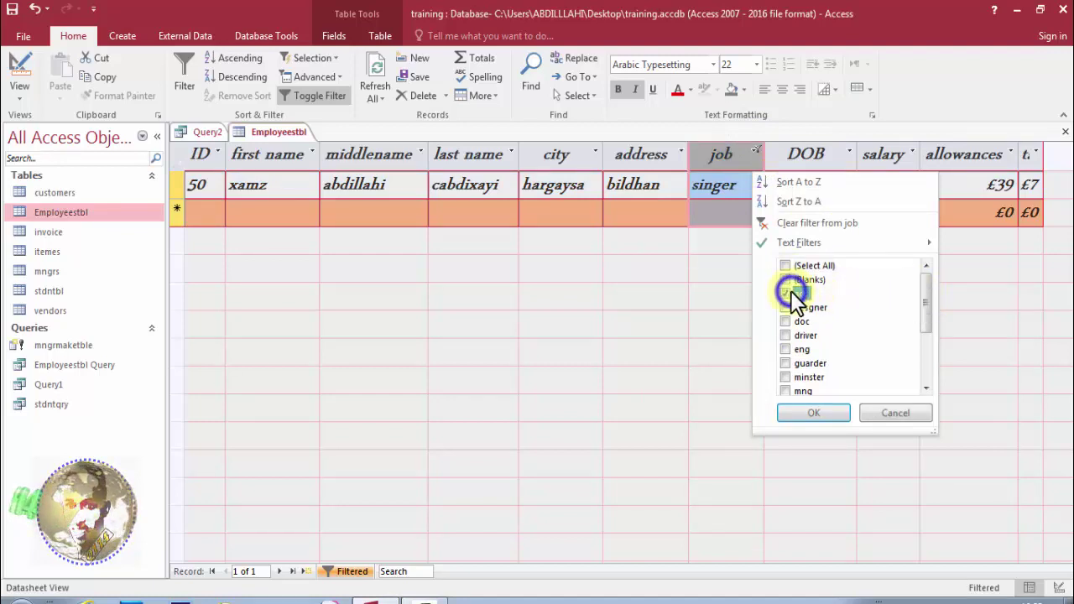
{"action": "left_click_drag", "start_coordinate": [927, 296], "coordinate": [918, 360]}
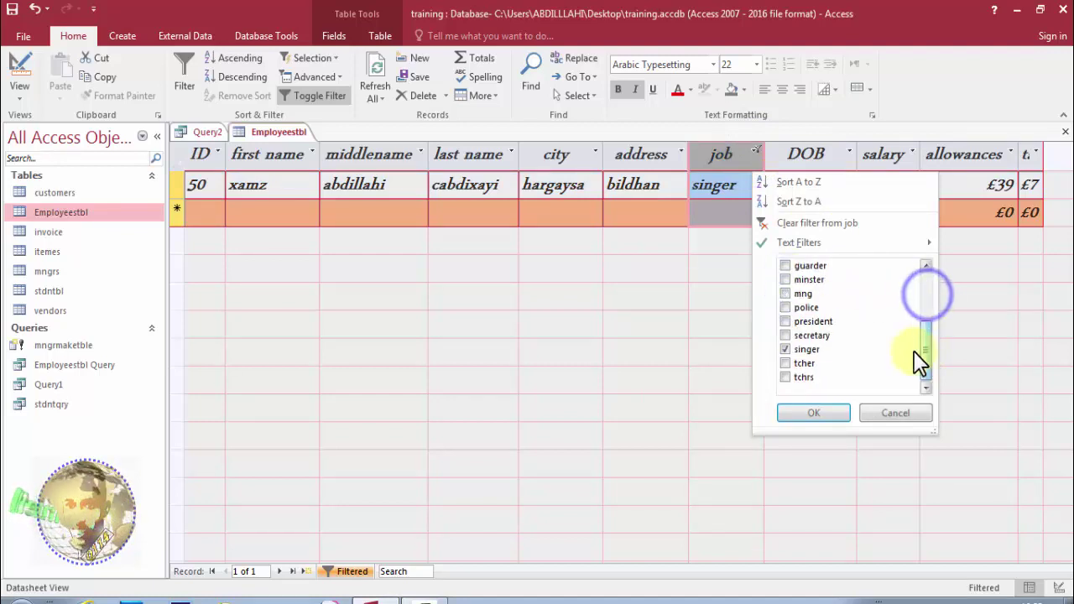
{"action": "left_click", "coordinate": [785, 349]}
{"action": "left_click", "coordinate": [807, 412]}
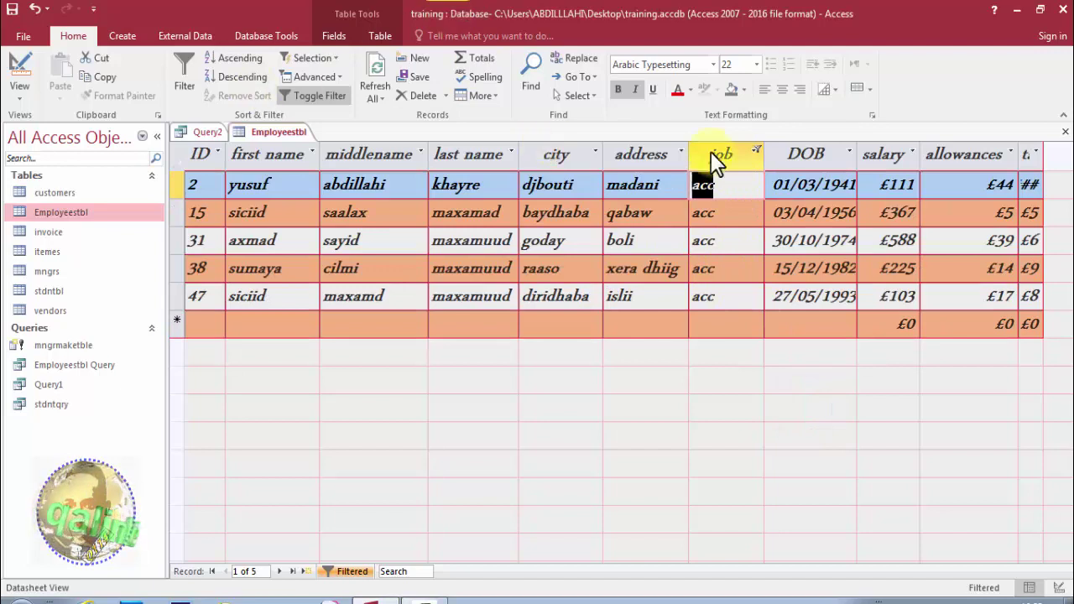
{"action": "left_click", "coordinate": [312, 95]}
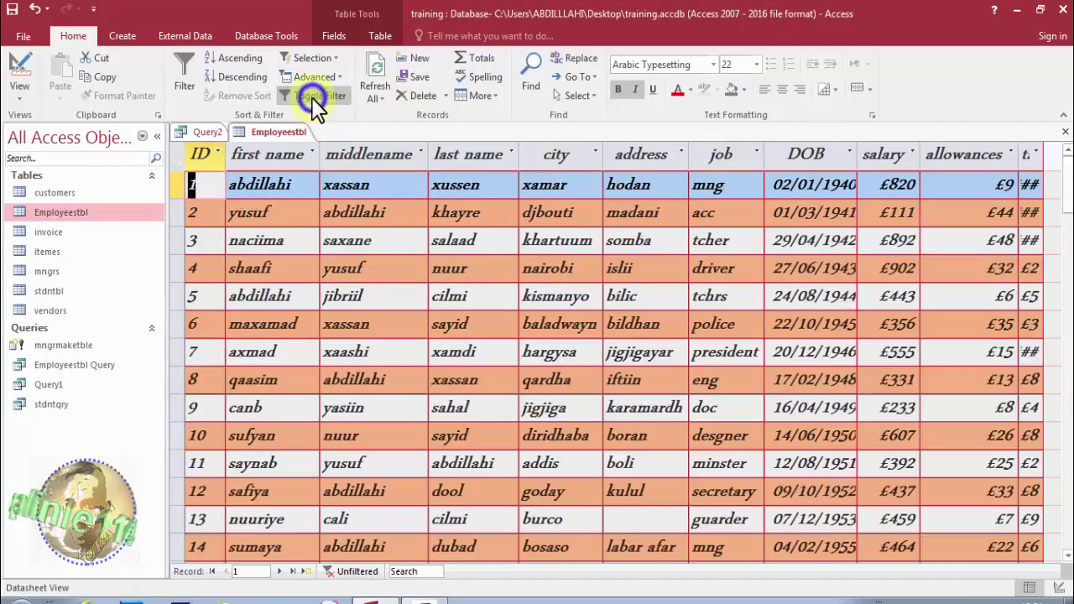
Step: Return to the query design and make it an append query that adds records to the mngrs table
{"action": "left_click", "coordinate": [210, 134]}
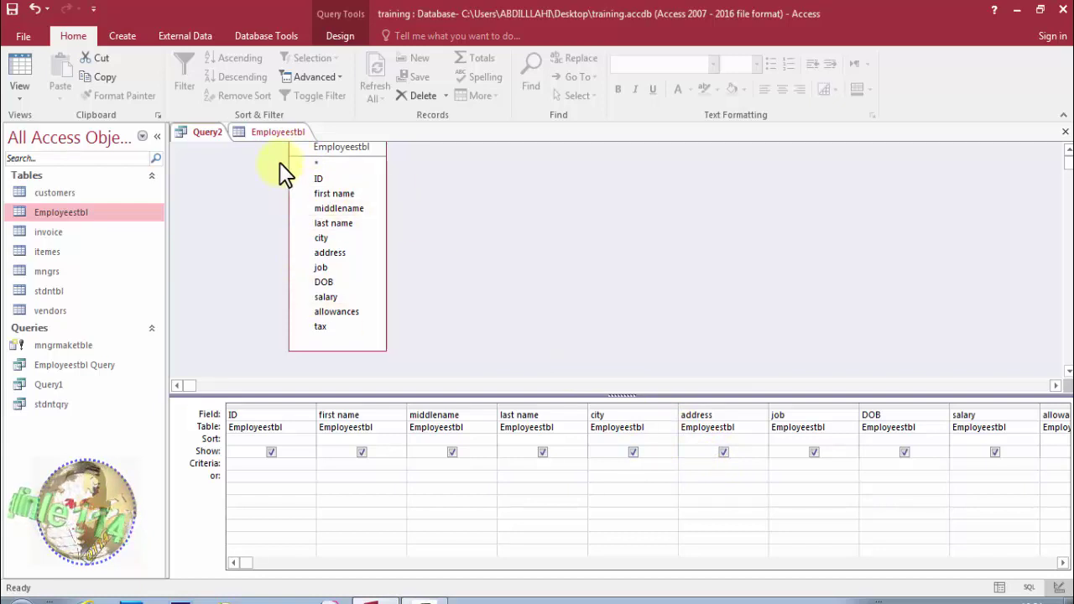
{"action": "left_click", "coordinate": [336, 35]}
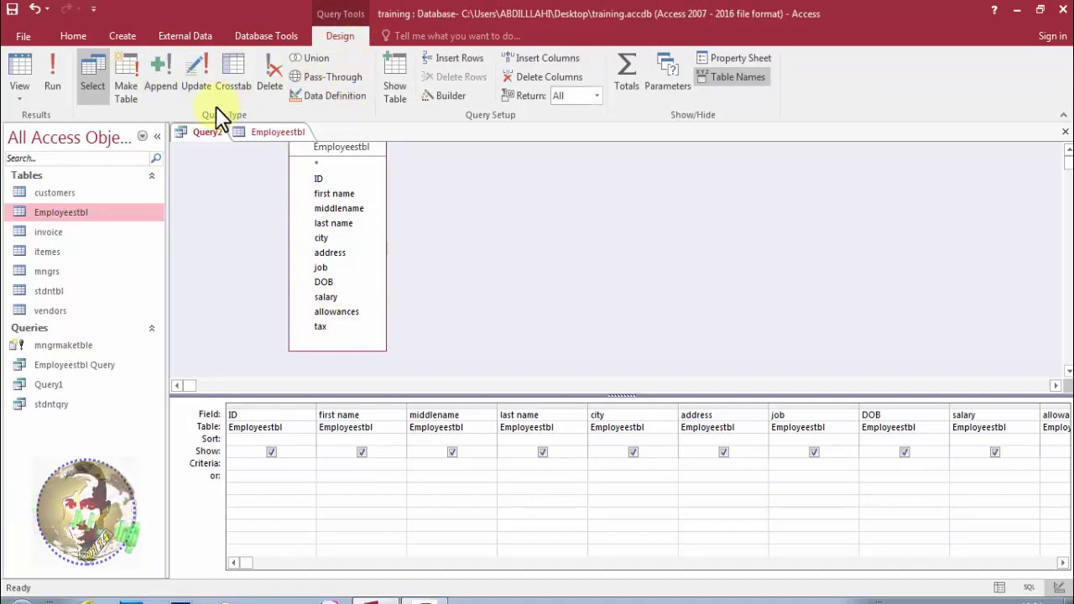
{"action": "left_click", "coordinate": [163, 90]}
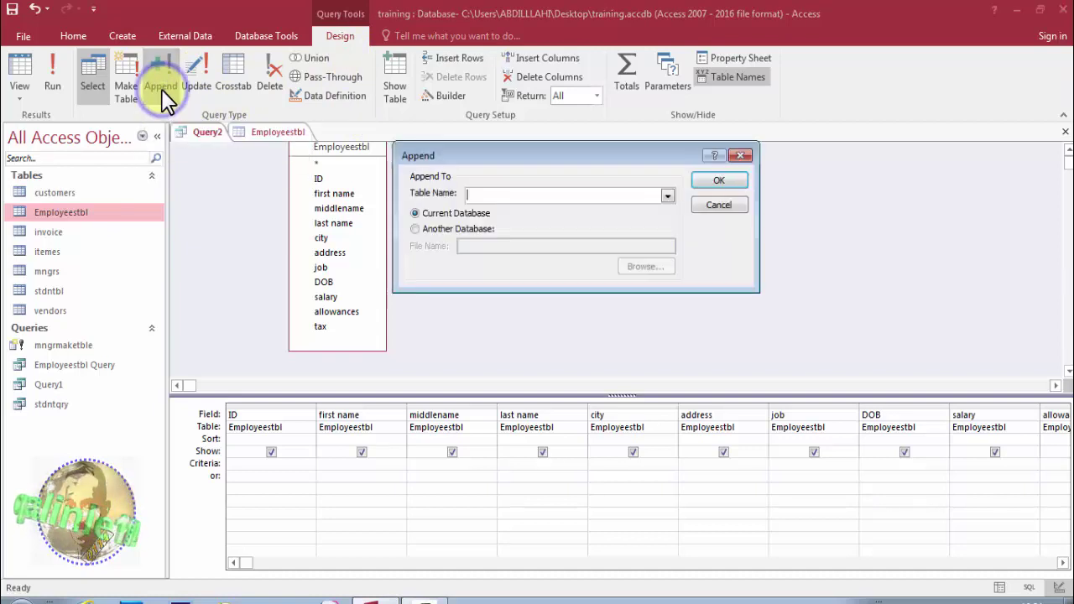
{"action": "left_click", "coordinate": [667, 196]}
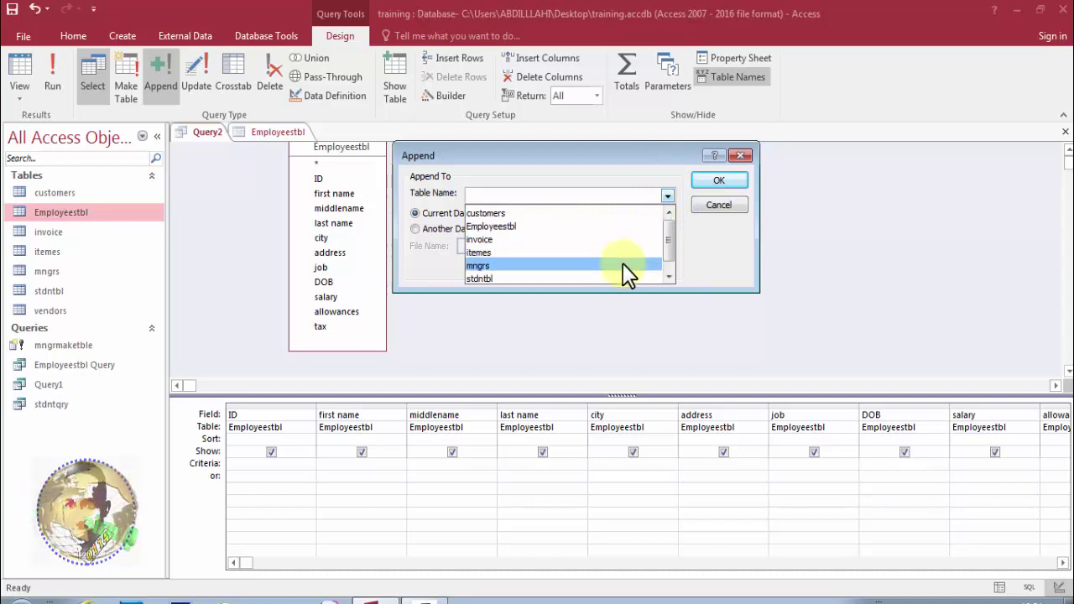
{"action": "left_click", "coordinate": [622, 265]}
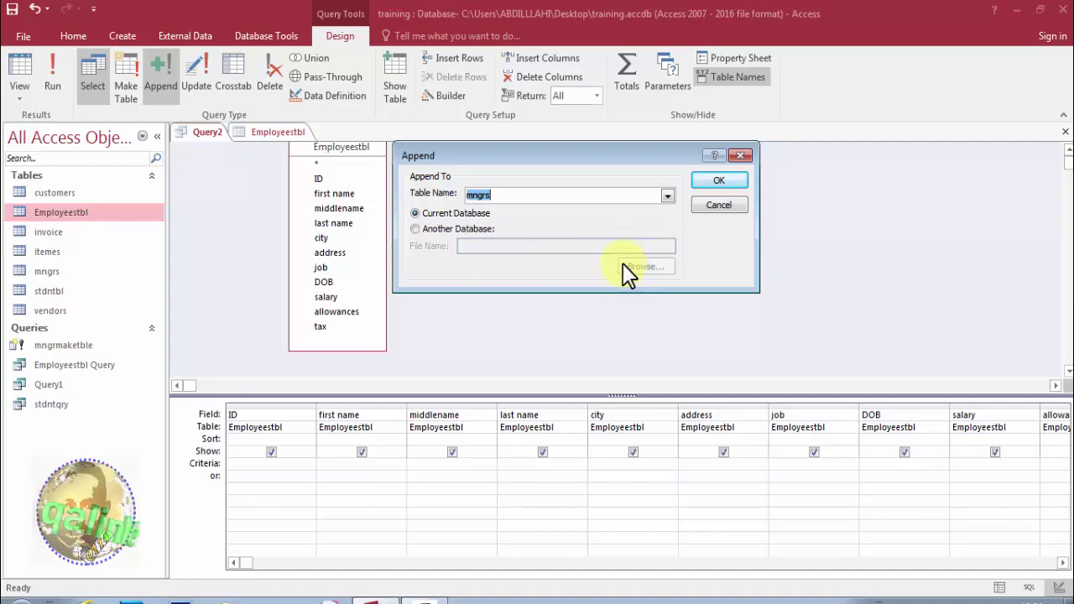
{"action": "left_click", "coordinate": [719, 181]}
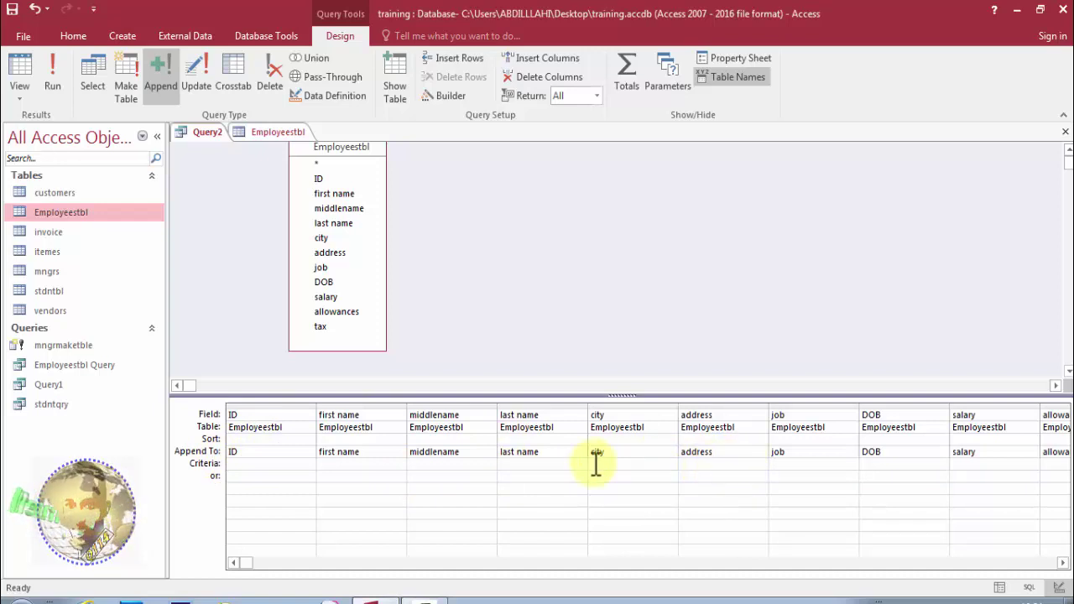
Step: Set the criteria of the job field to "acc" and preview the records to append in Datasheet View
{"action": "left_click", "coordinate": [803, 466]}
{"action": "type", "text": "acc"}
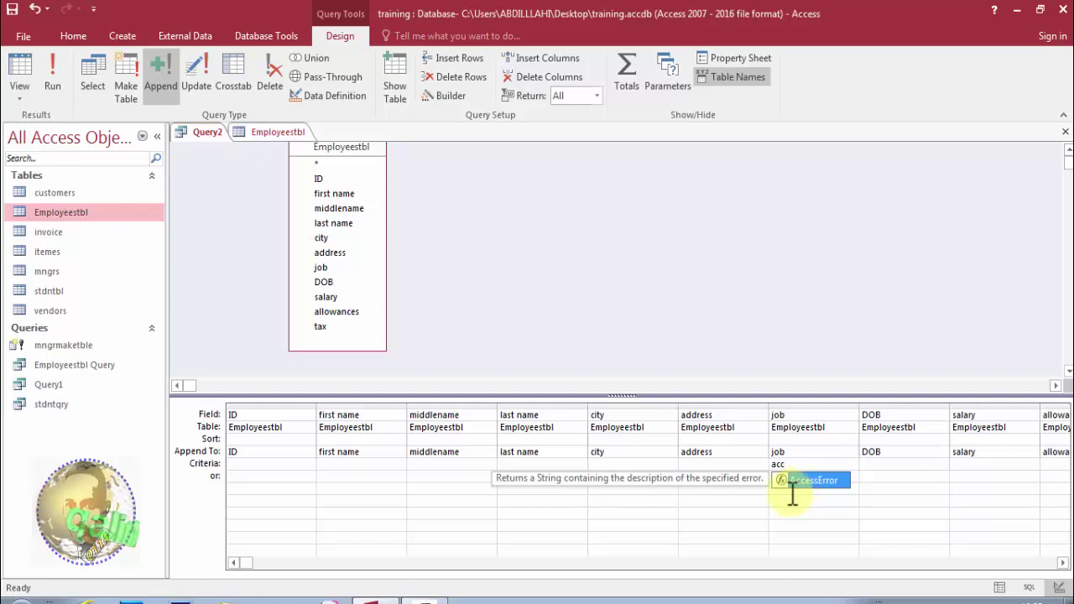
{"action": "left_click", "coordinate": [759, 494]}
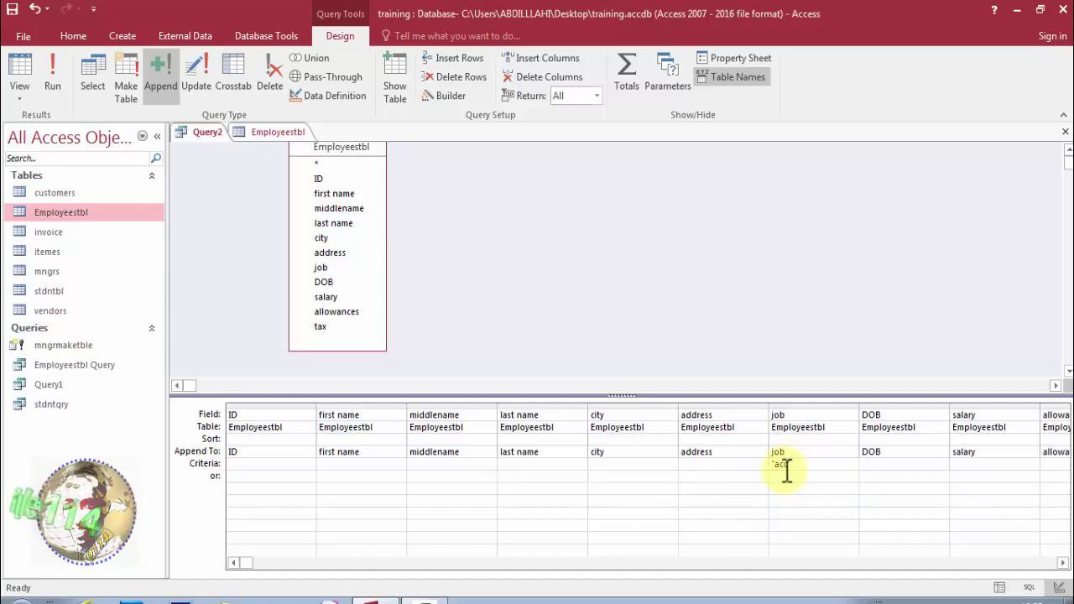
{"action": "left_click", "coordinate": [18, 80]}
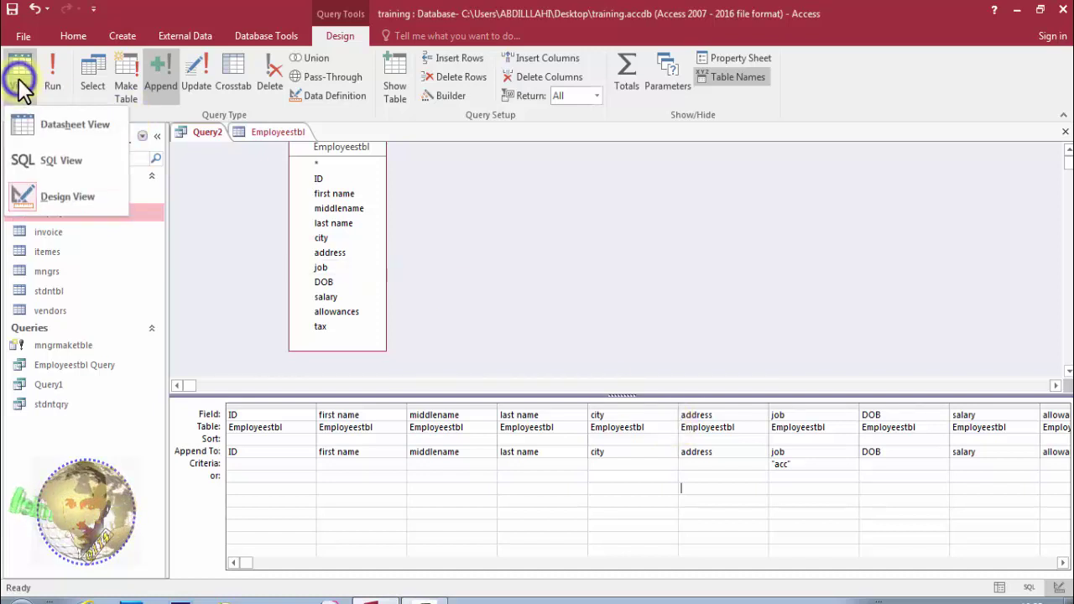
{"action": "left_click", "coordinate": [38, 137]}
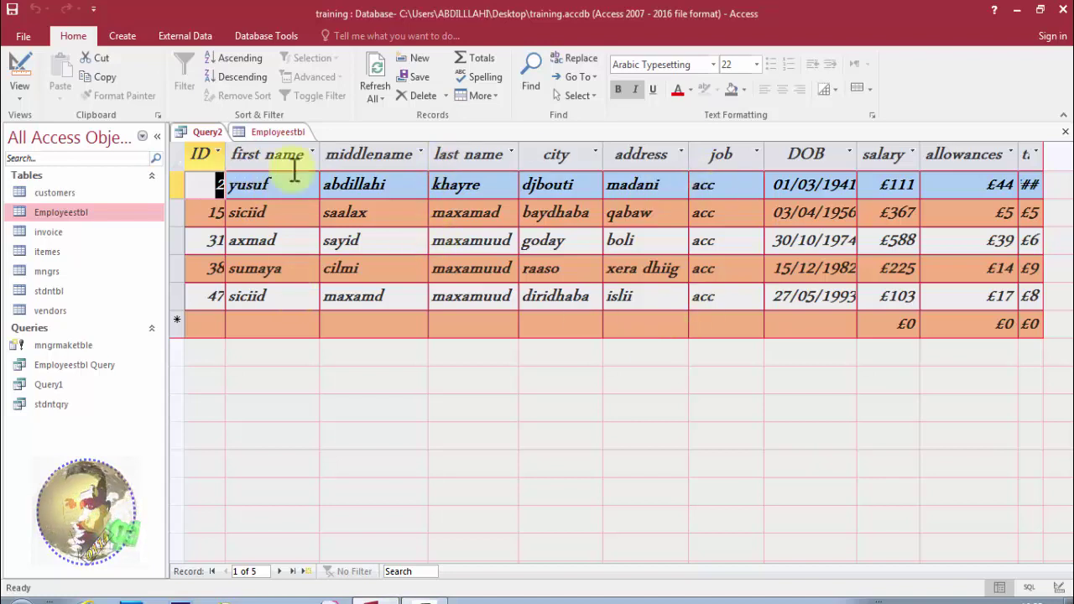
Step: Return the query to Design View, open the mngrs table for comparison, and run the append query, accepting the append
{"action": "left_click", "coordinate": [13, 71]}
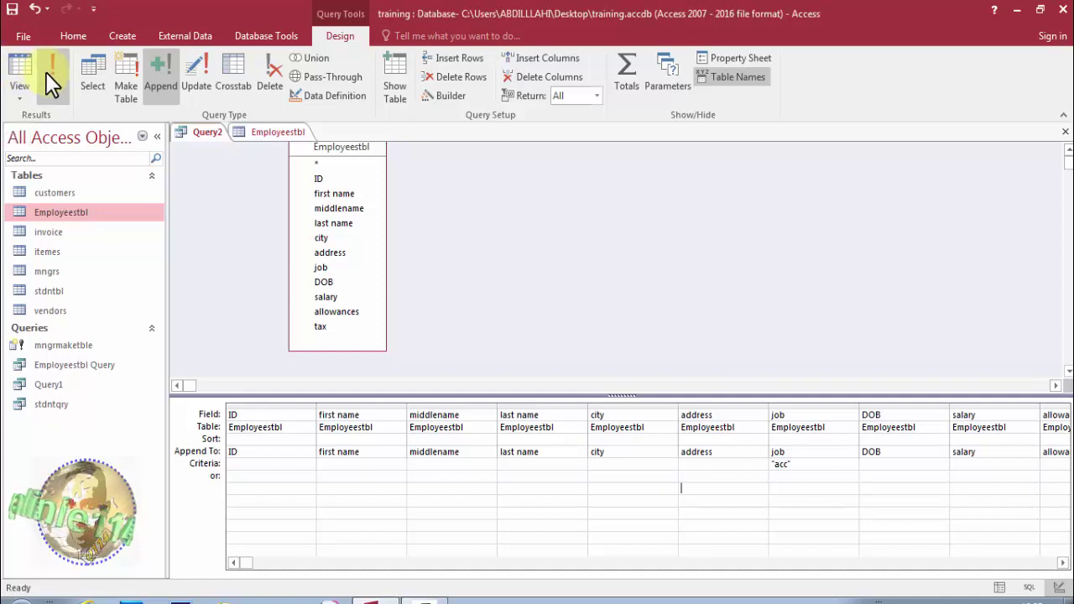
{"action": "double_click", "coordinate": [58, 273]}
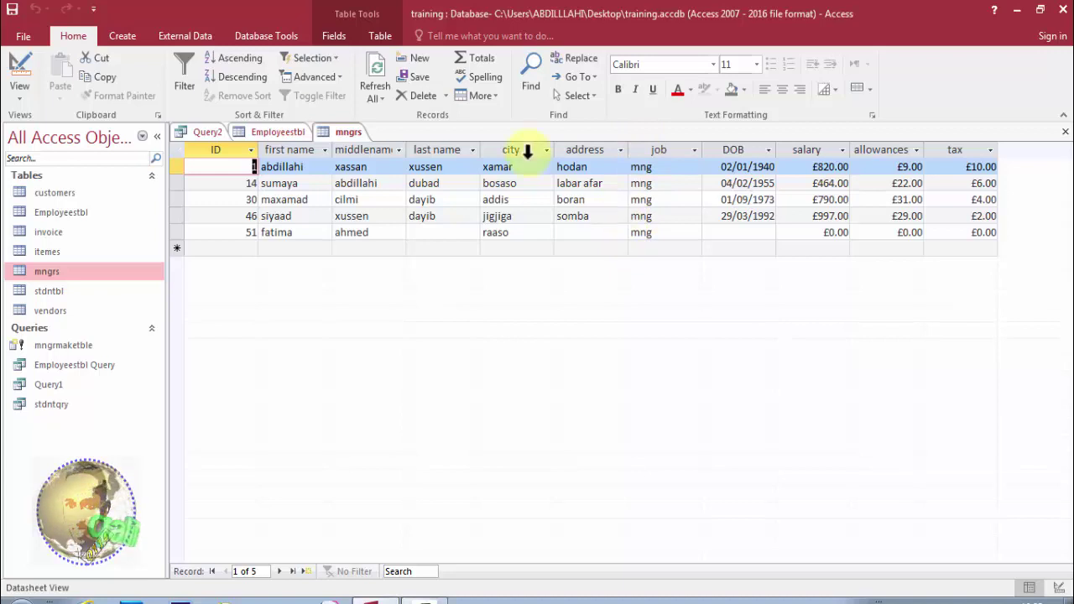
{"action": "left_click", "coordinate": [208, 134]}
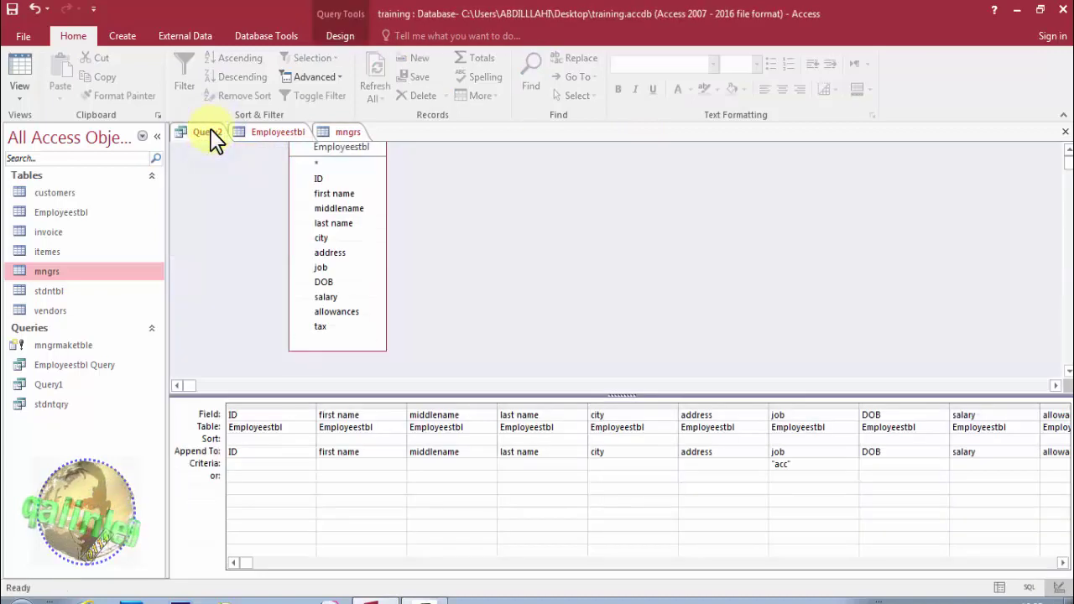
{"action": "left_click", "coordinate": [339, 37]}
{"action": "left_click", "coordinate": [45, 85]}
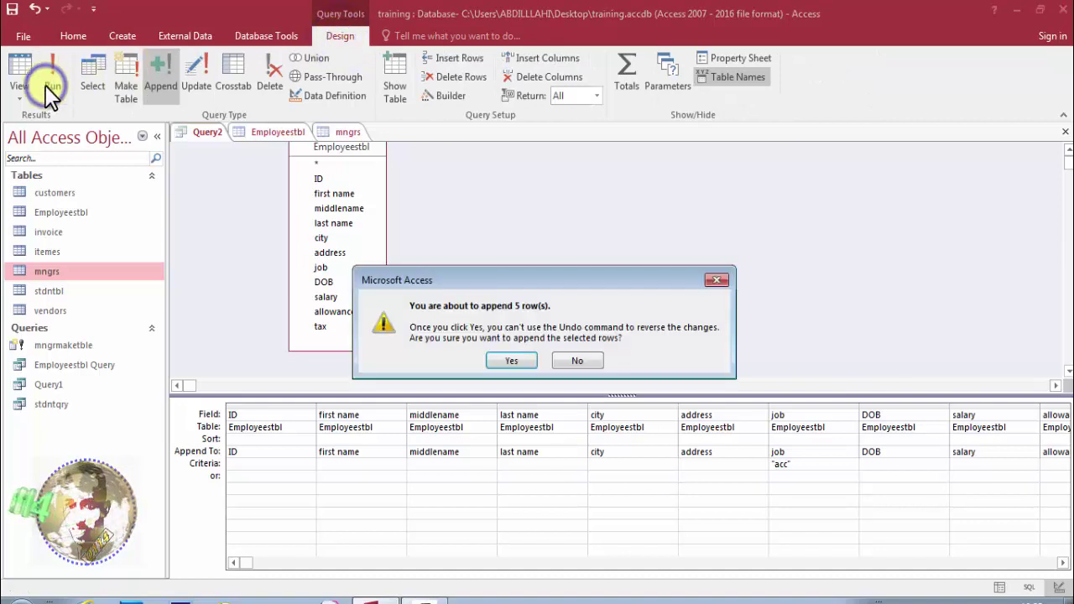
{"action": "left_click", "coordinate": [513, 361]}
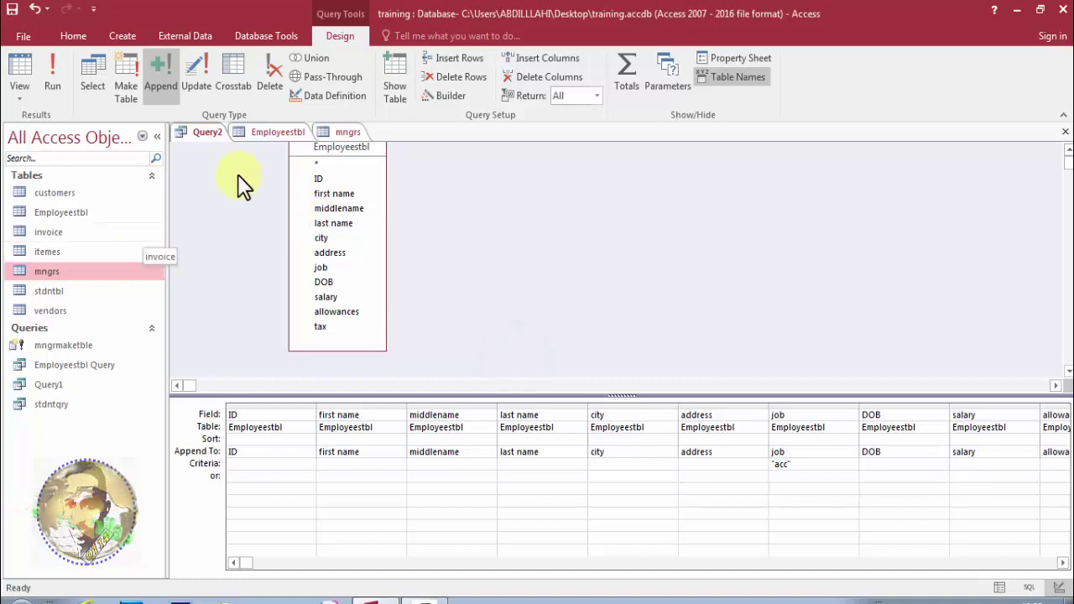
Step: Refresh the mngrs table's datasheet to check the appended acc records
{"action": "left_click", "coordinate": [340, 134]}
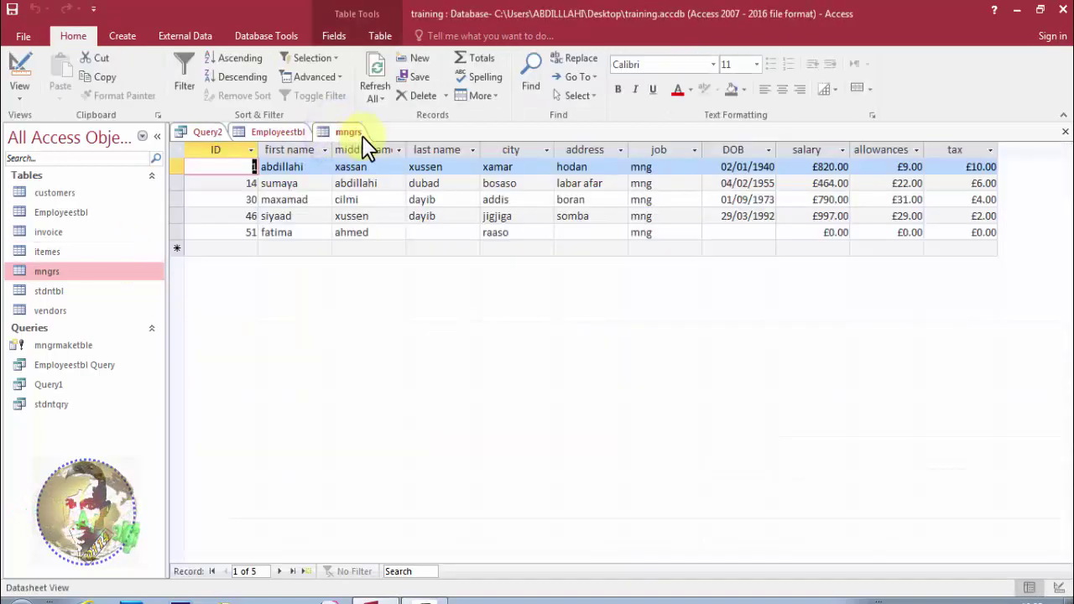
{"action": "left_click", "coordinate": [374, 98]}
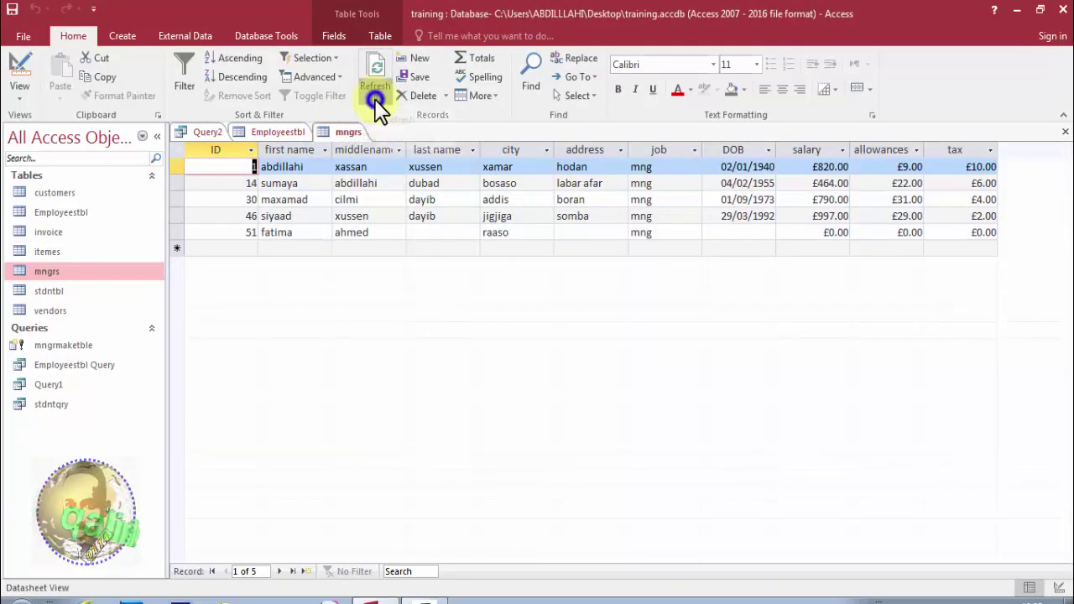
{"action": "left_click", "coordinate": [378, 122]}
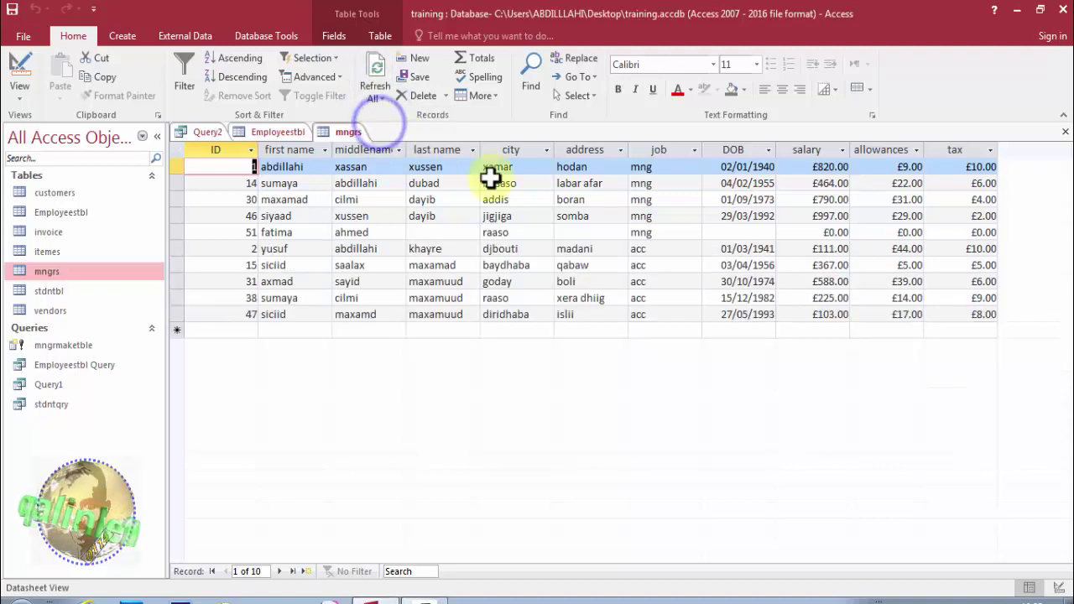
Step: Save the append query as accappendtbl
{"action": "left_click", "coordinate": [207, 132]}
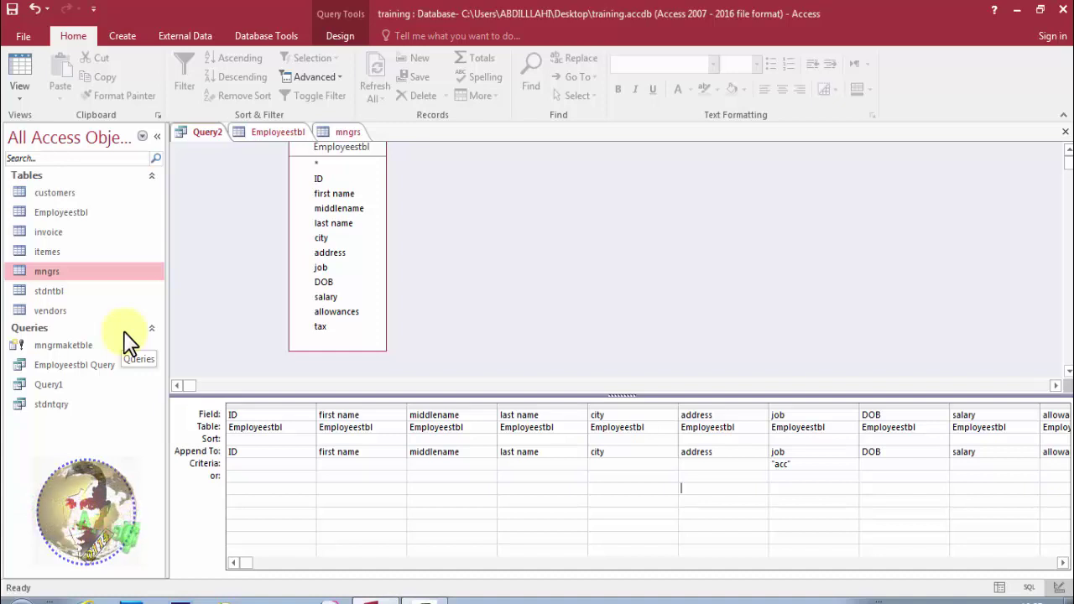
{"action": "right_click", "coordinate": [206, 134]}
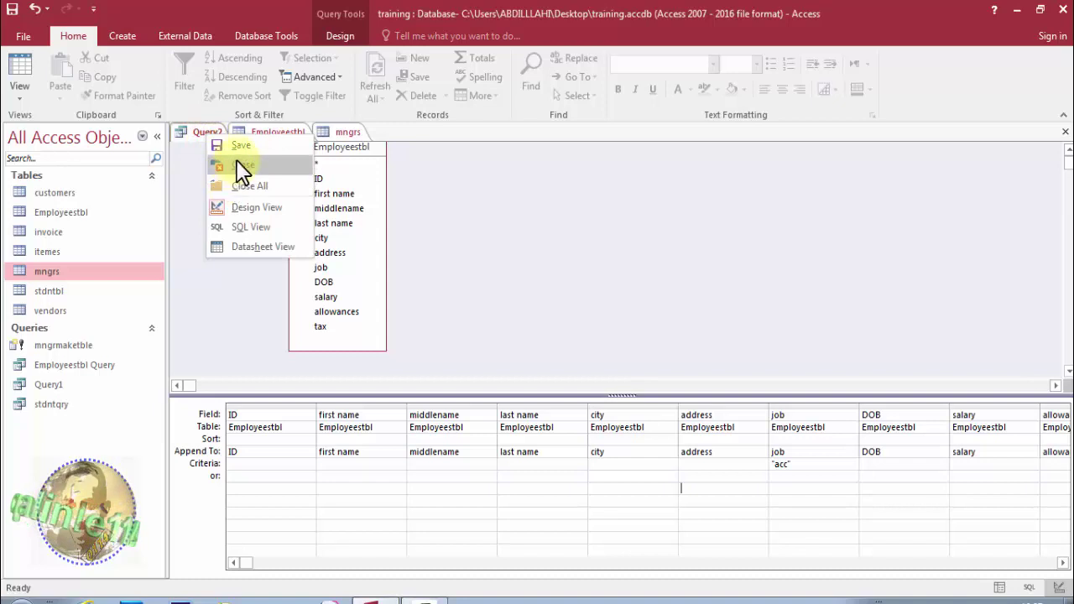
{"action": "left_click", "coordinate": [243, 148]}
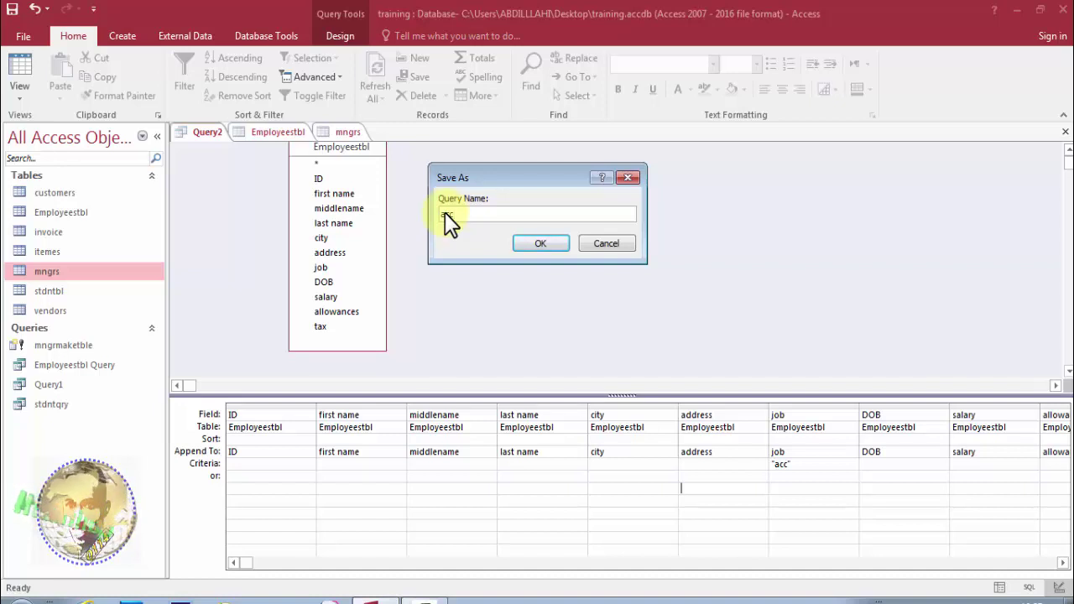
{"action": "type", "text": "accappendtbl"}
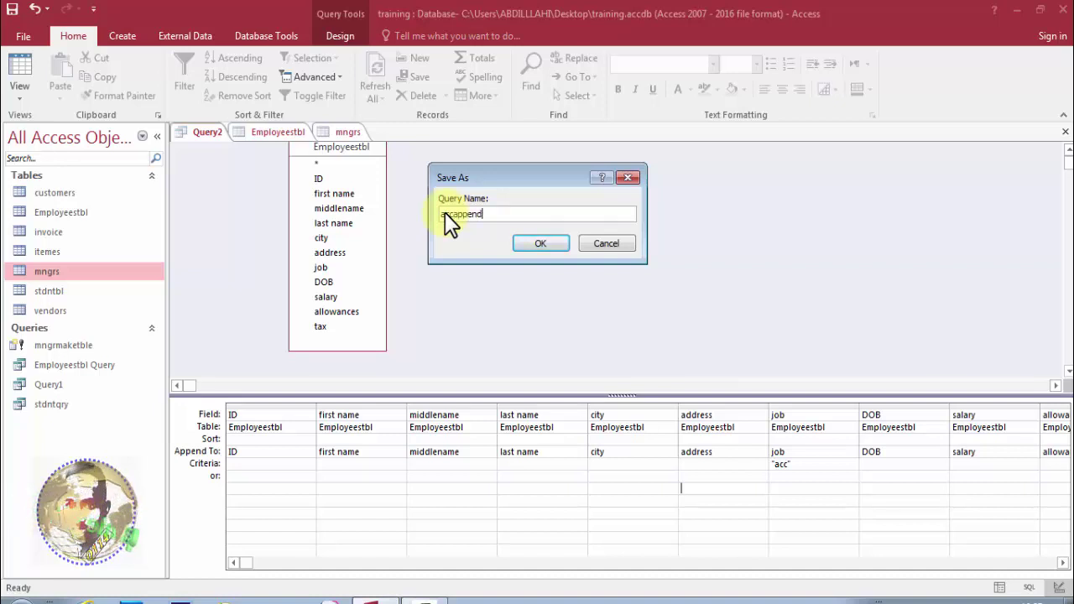
{"action": "left_click", "coordinate": [531, 243]}
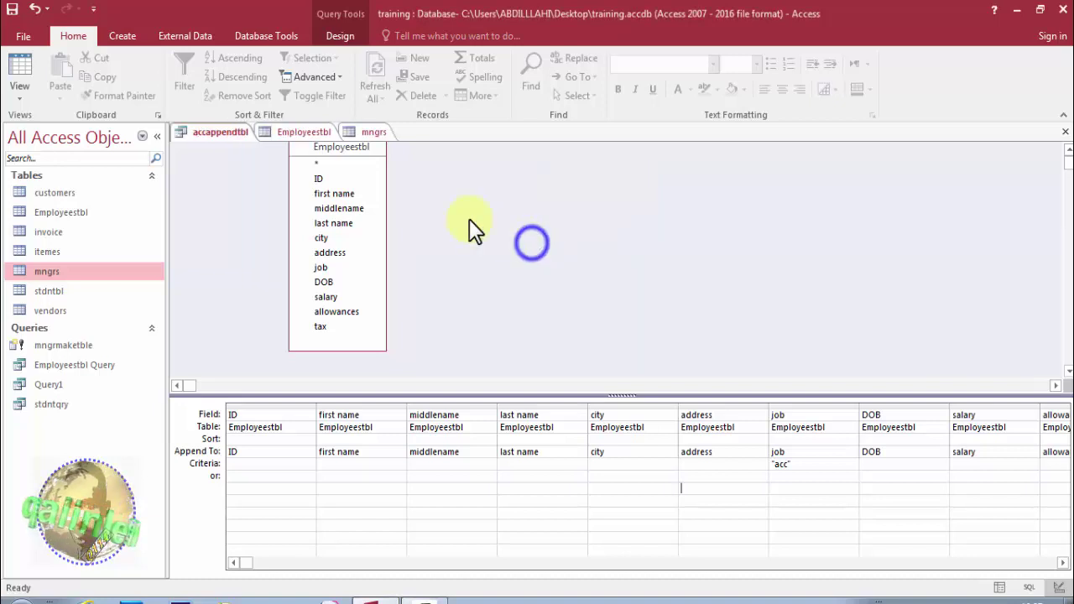
Step: Close the accappendtbl query and the mngrs table, leaving Employeestbl open
{"action": "right_click", "coordinate": [219, 133]}
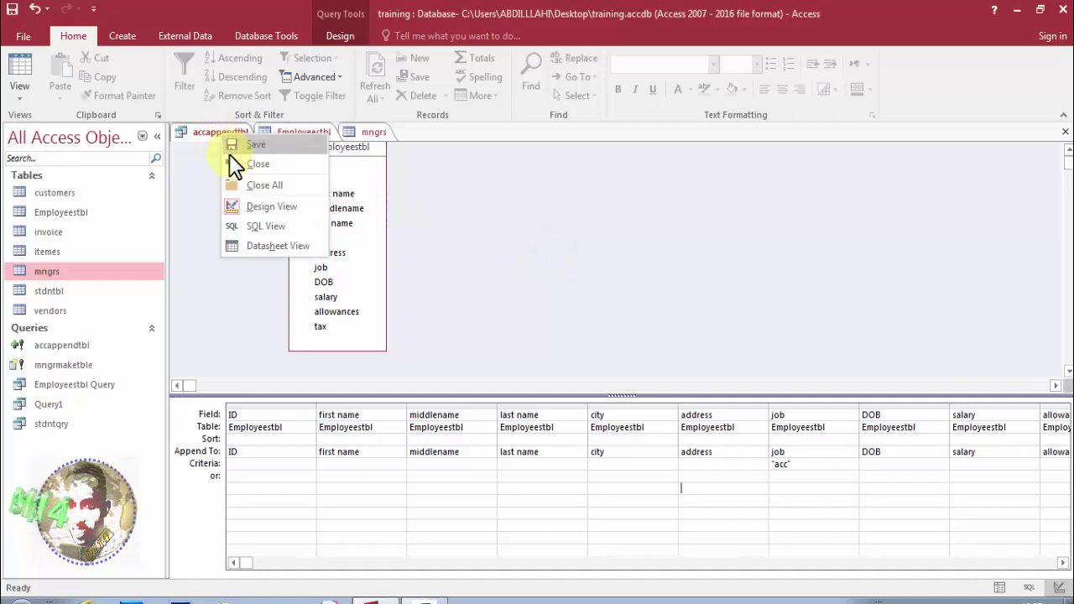
{"action": "left_click", "coordinate": [236, 164]}
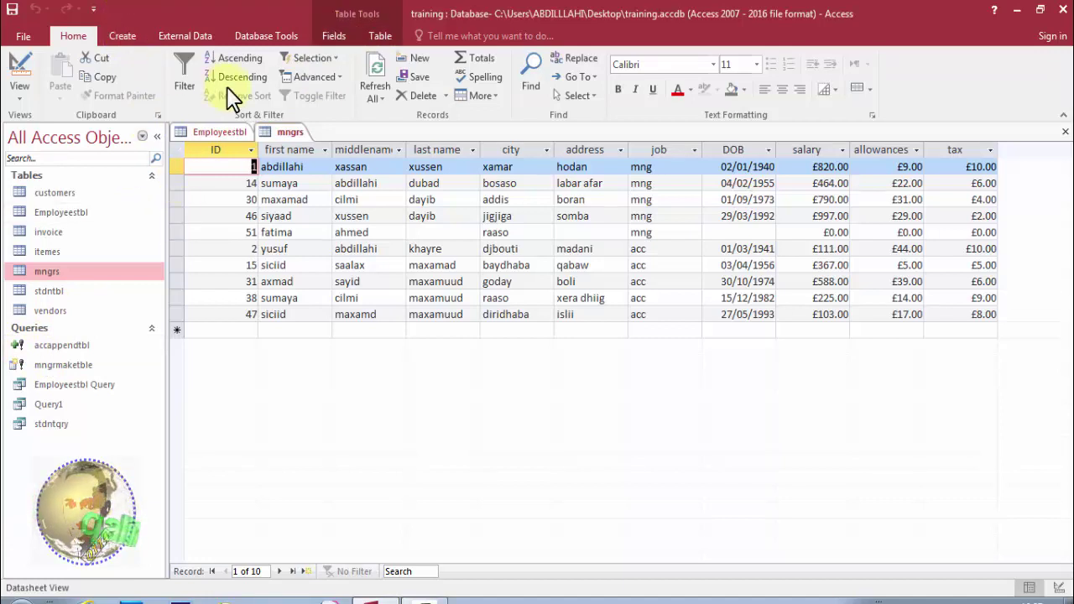
{"action": "right_click", "coordinate": [278, 134]}
{"action": "left_click", "coordinate": [293, 163]}
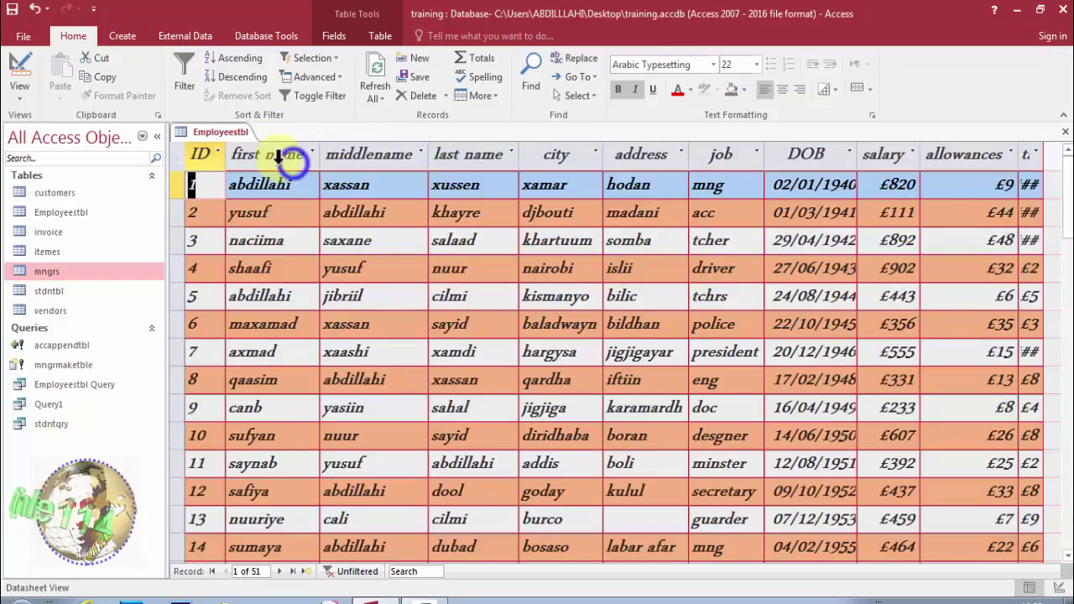
Step: Add a new record at the end of Employeestbl with the employee's first name, middle name and the job acc
{"action": "left_click_drag", "start_coordinate": [1066, 189], "coordinate": [1051, 462]}
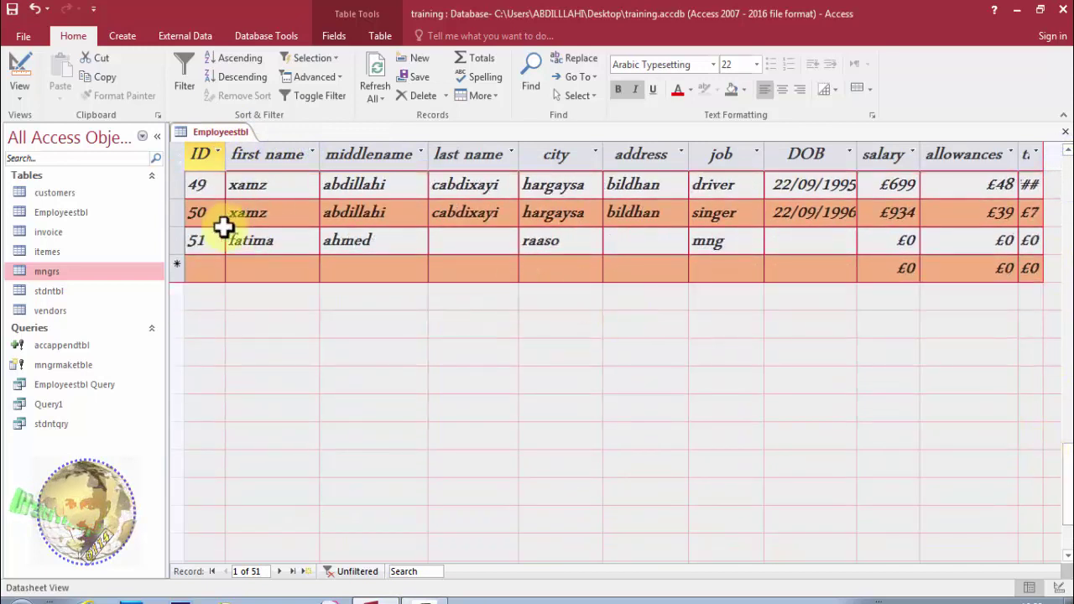
{"action": "left_click", "coordinate": [217, 273]}
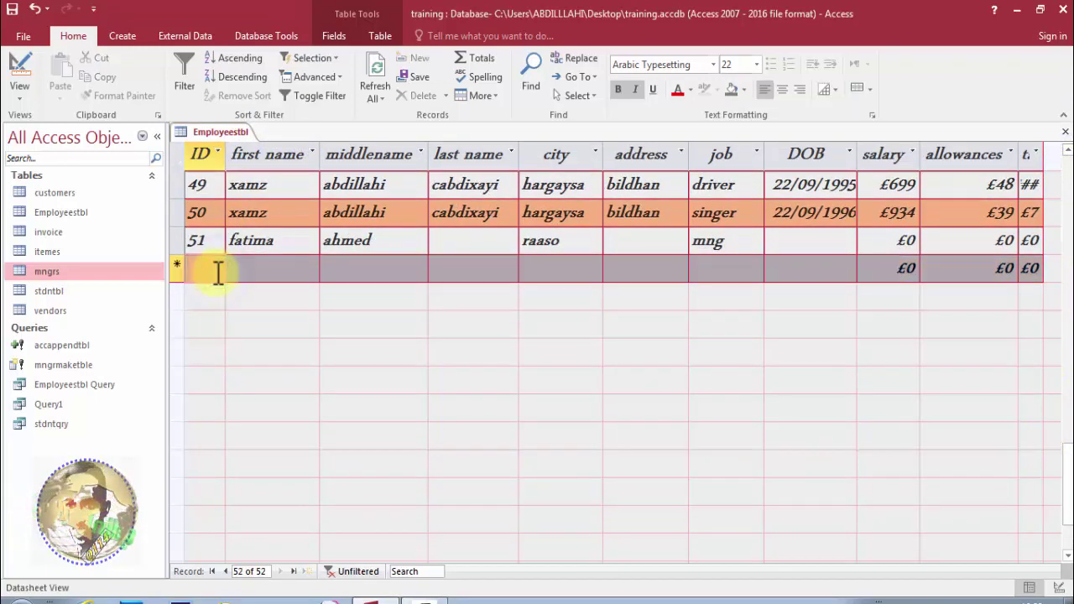
{"action": "left_click", "coordinate": [272, 270]}
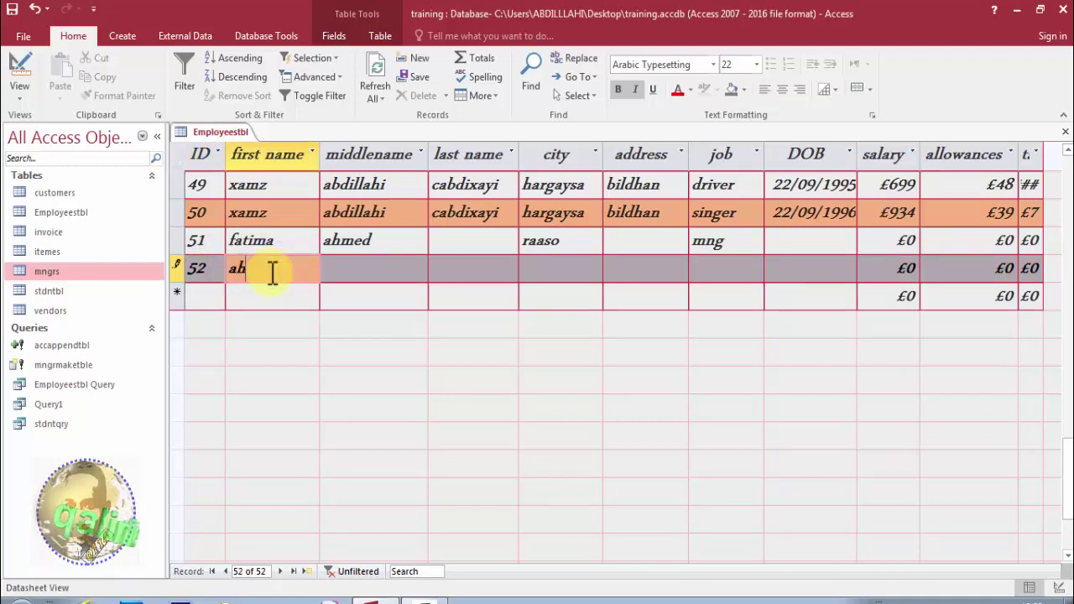
{"action": "left_click", "coordinate": [380, 268]}
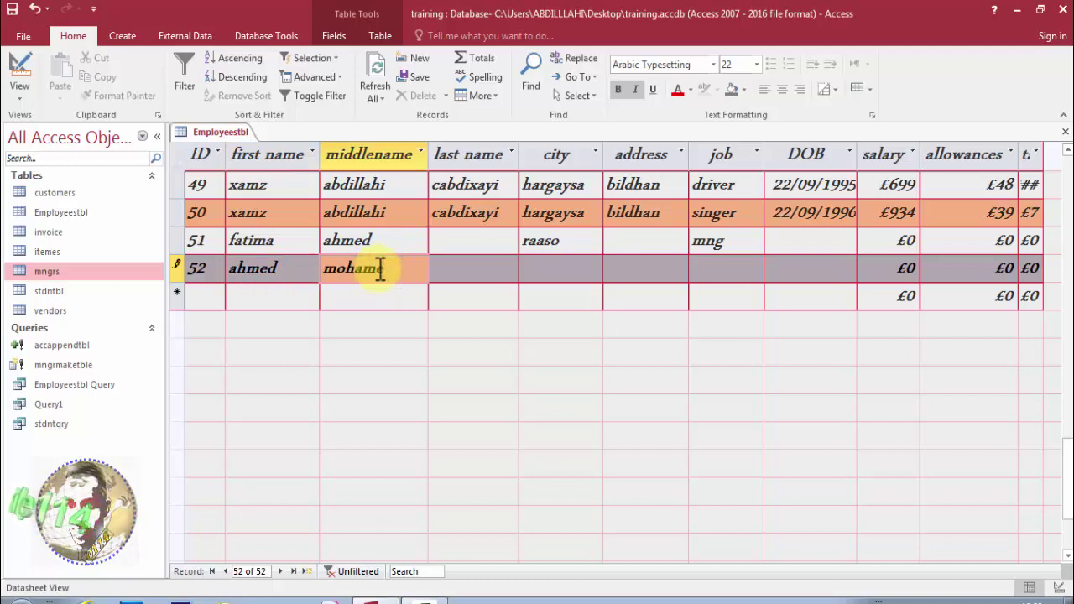
{"action": "left_click", "coordinate": [556, 266]}
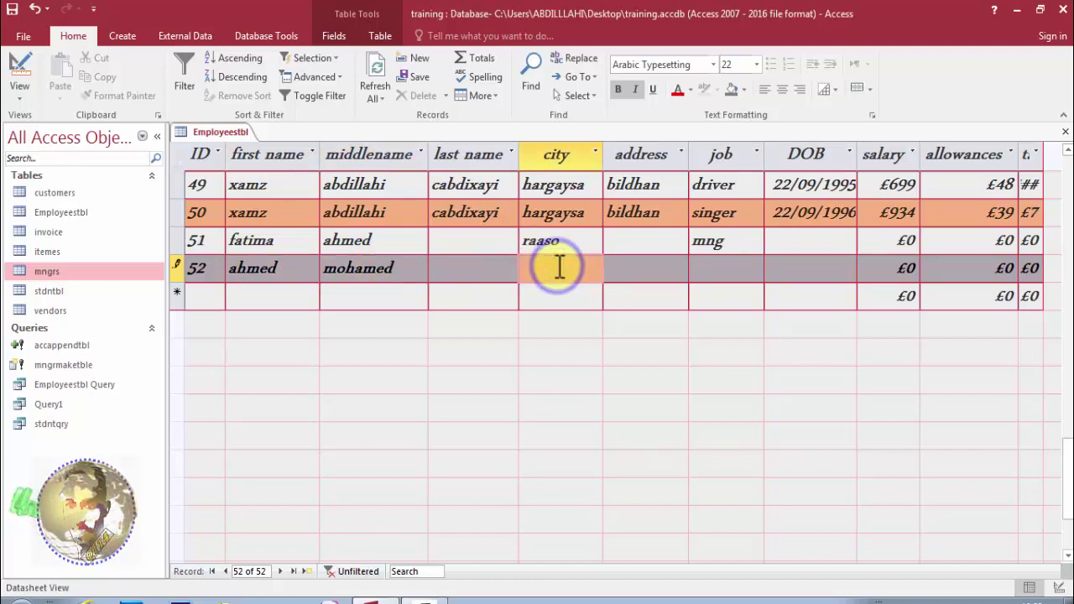
{"action": "left_click", "coordinate": [711, 269]}
{"action": "type", "text": "a"}
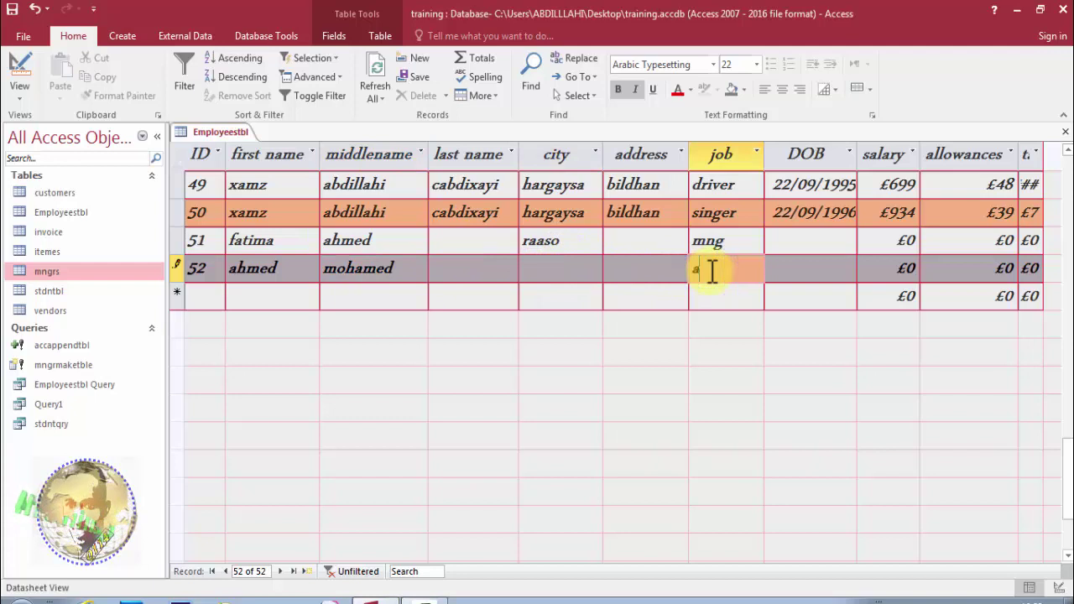
{"action": "type", "text": "cc"}
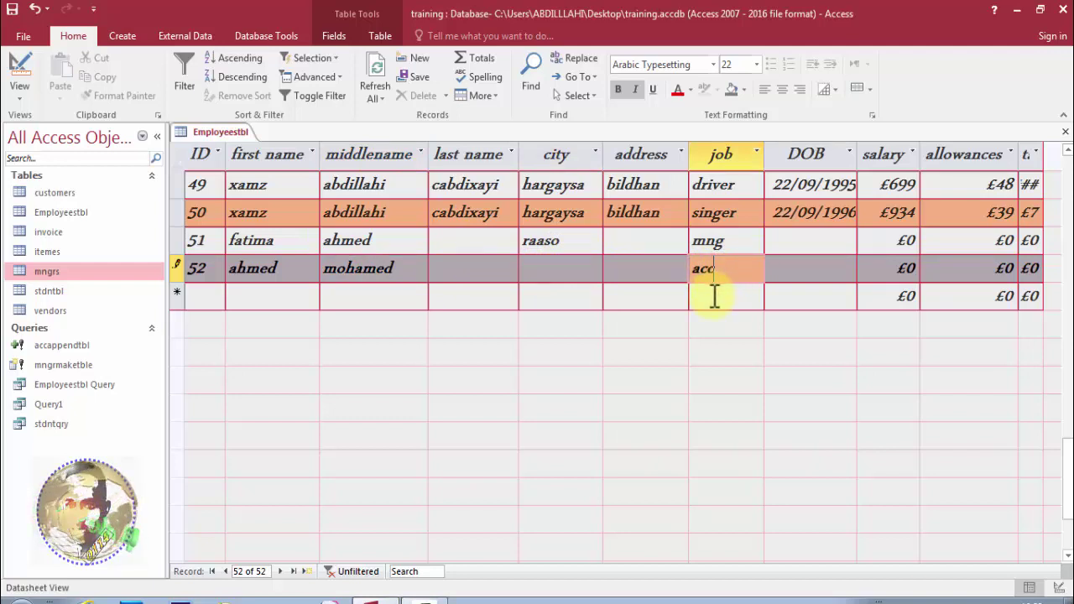
{"action": "left_click", "coordinate": [711, 296]}
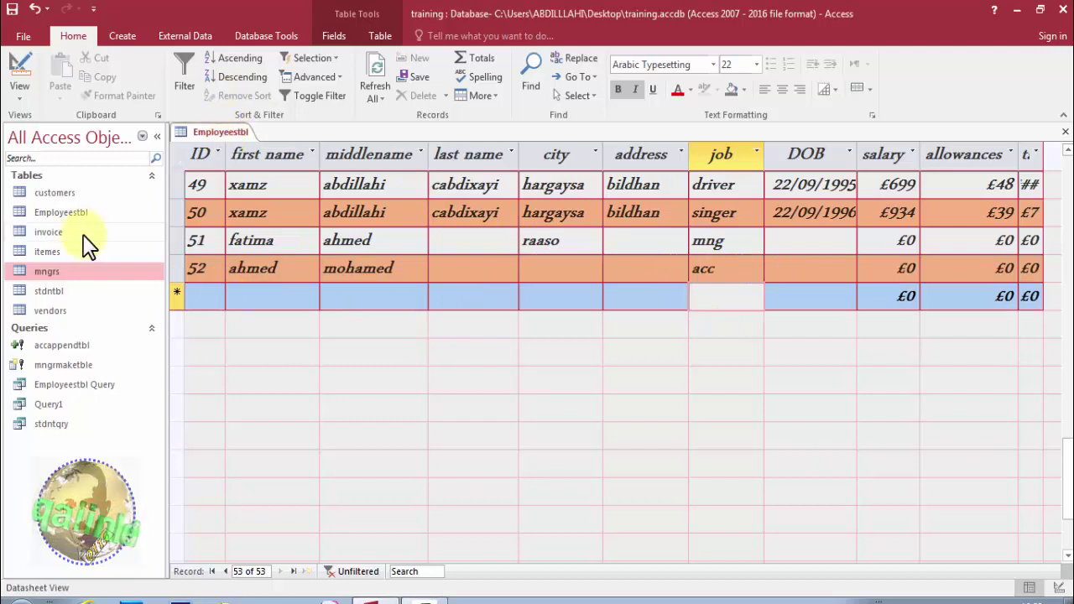
Step: Open the mngrs table and run the saved accappendtbl query, accepting both the data modification and the append
{"action": "double_click", "coordinate": [73, 269]}
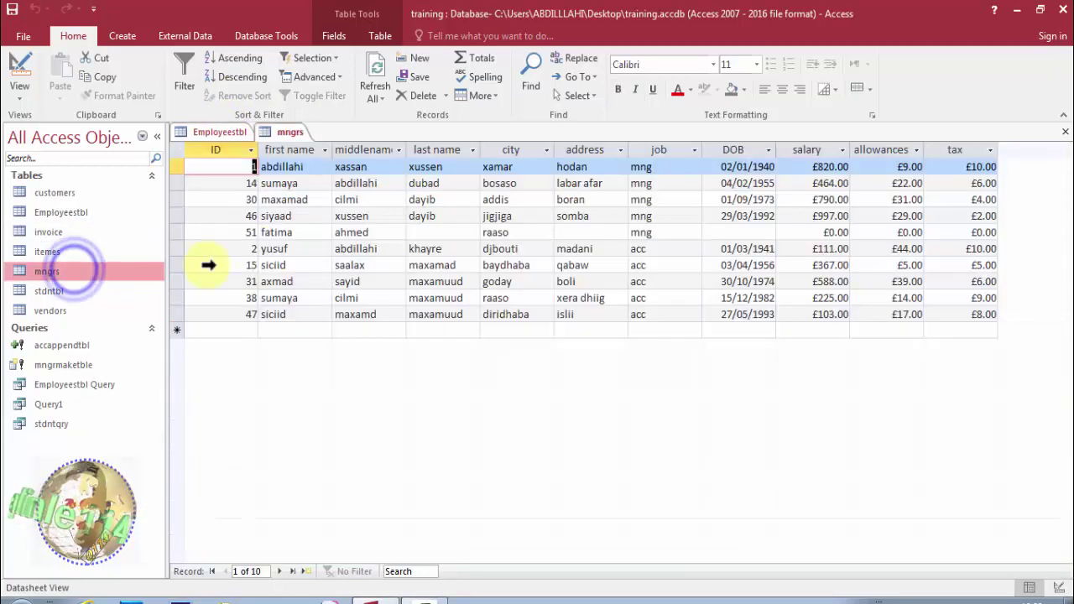
{"action": "left_click", "coordinate": [269, 330]}
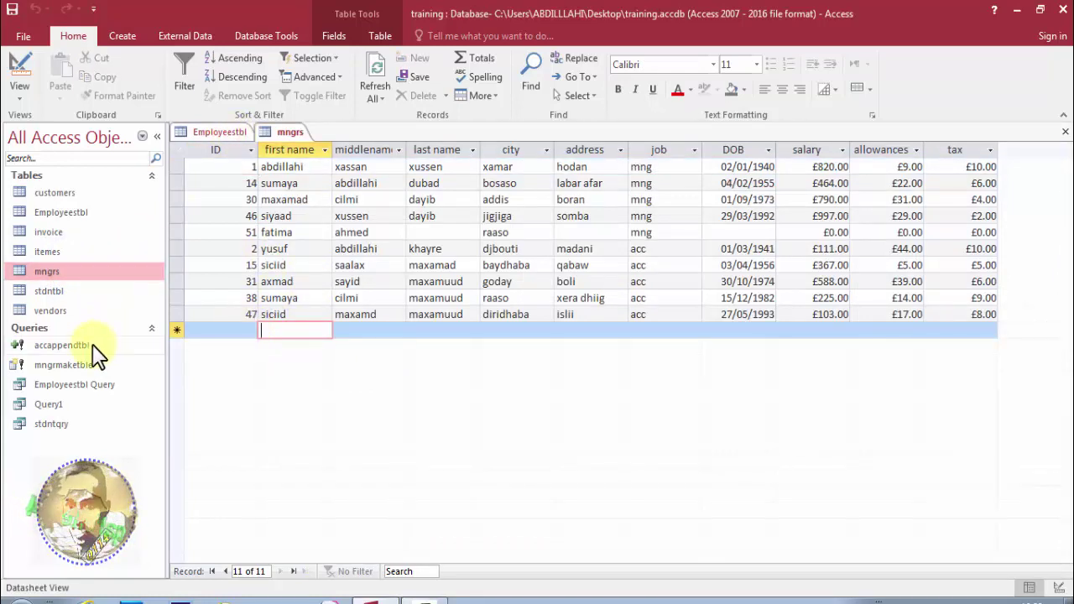
{"action": "double_click", "coordinate": [93, 344]}
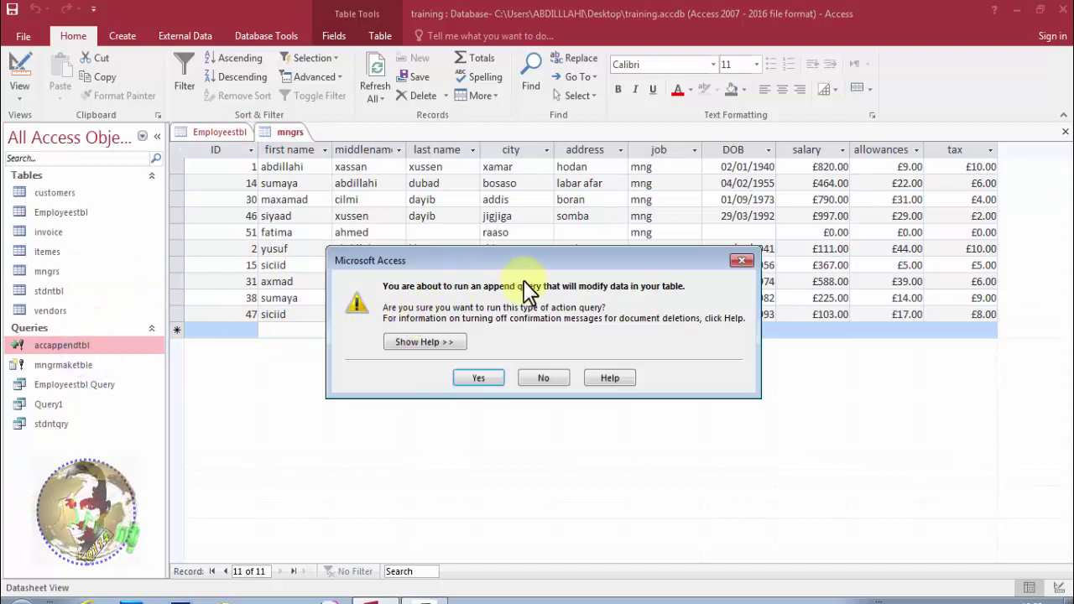
{"action": "left_click", "coordinate": [478, 378]}
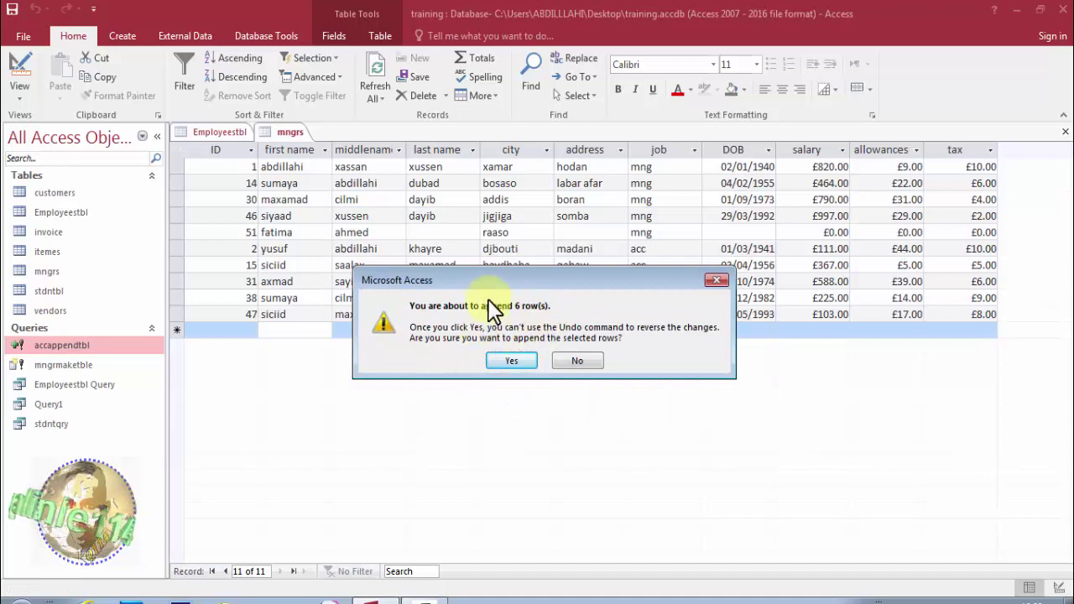
{"action": "left_click", "coordinate": [510, 364]}
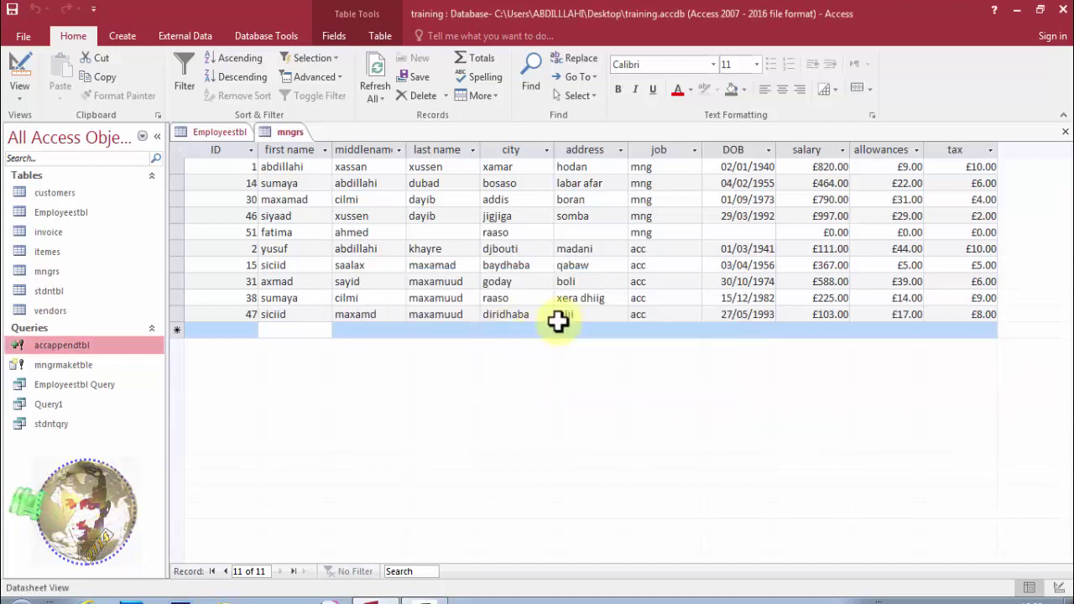
Step: Refresh all data to check the newly appended record in mngrs, and return to the Employeestbl datasheet
{"action": "left_click", "coordinate": [379, 94]}
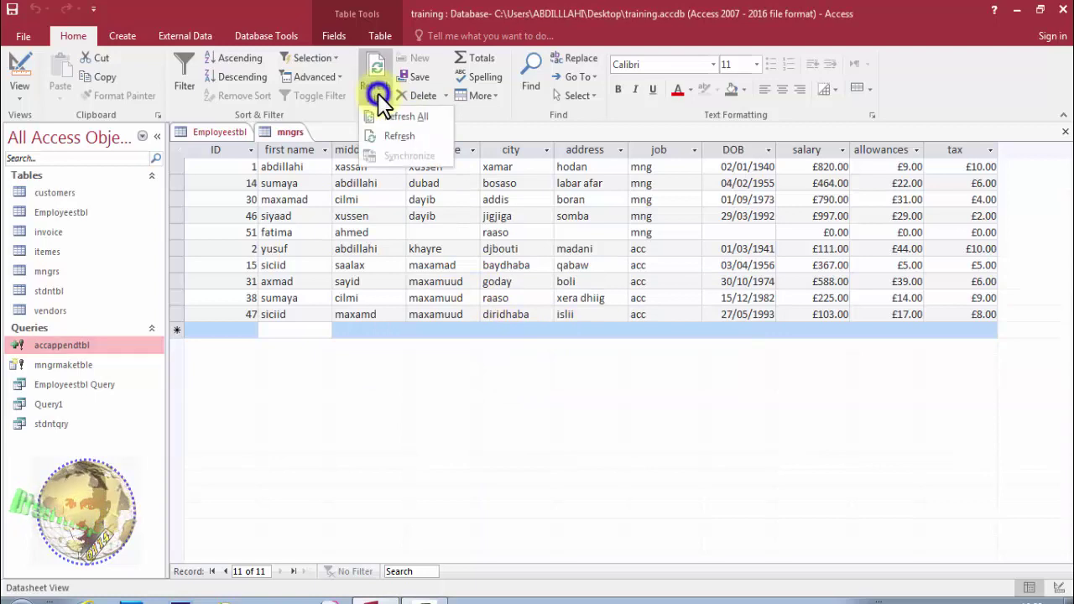
{"action": "left_click", "coordinate": [388, 178]}
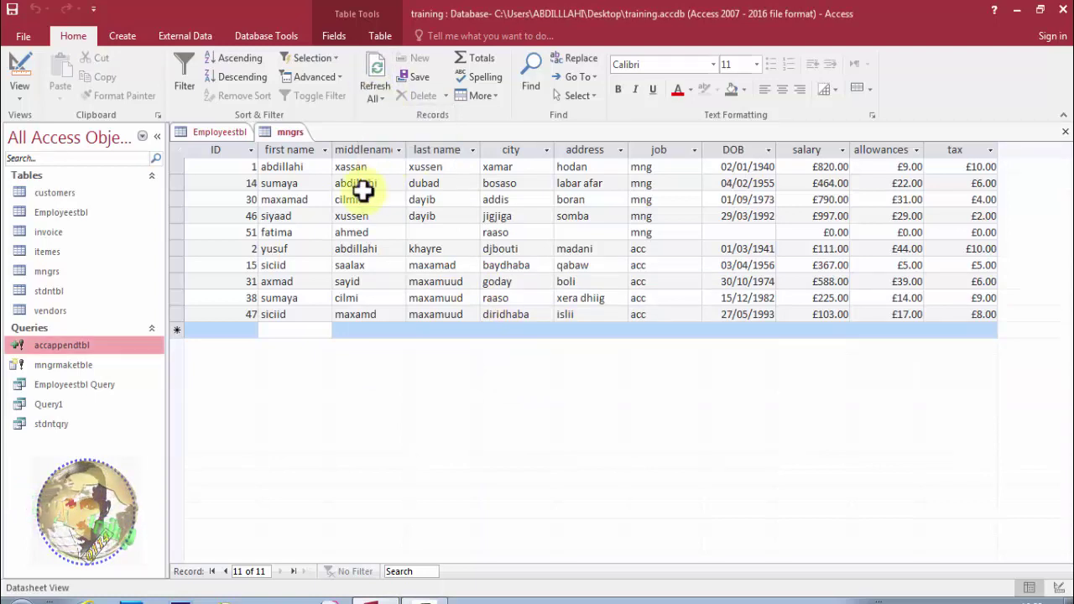
{"action": "left_click", "coordinate": [380, 78]}
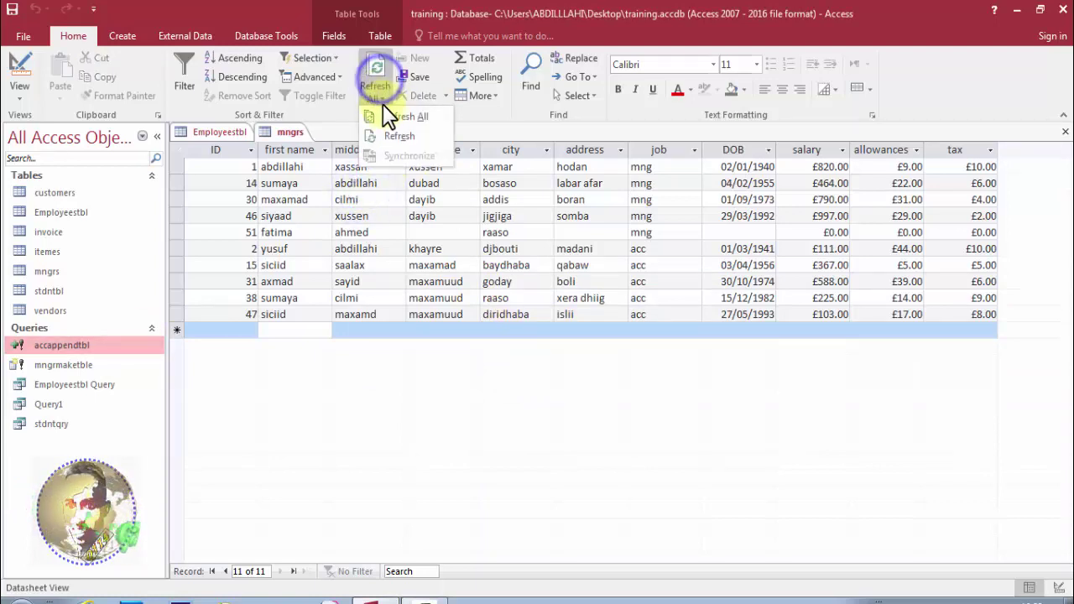
{"action": "left_click", "coordinate": [384, 114]}
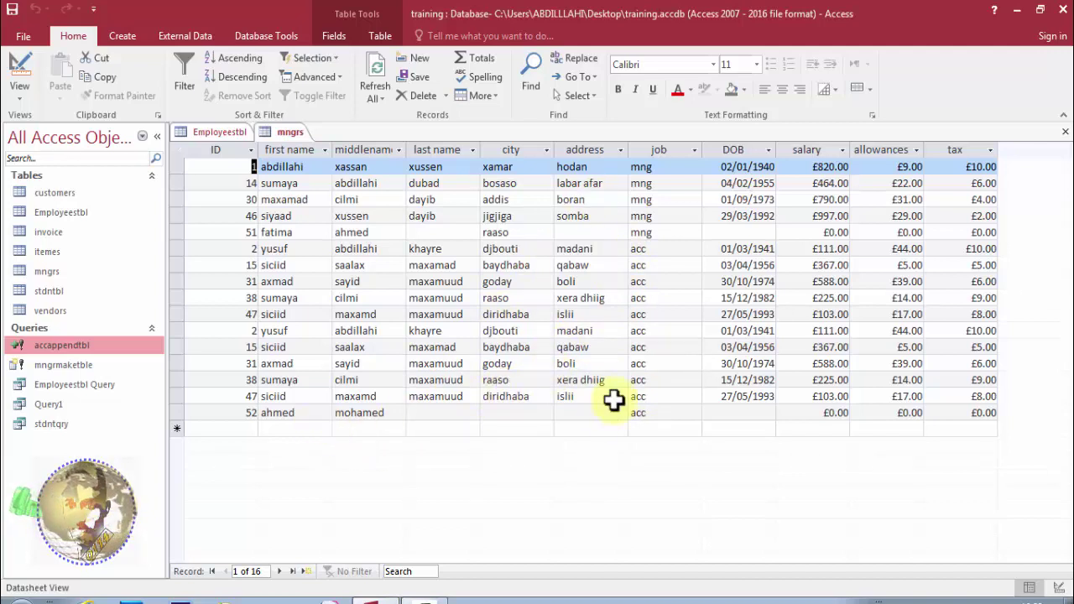
{"action": "left_click", "coordinate": [357, 412]}
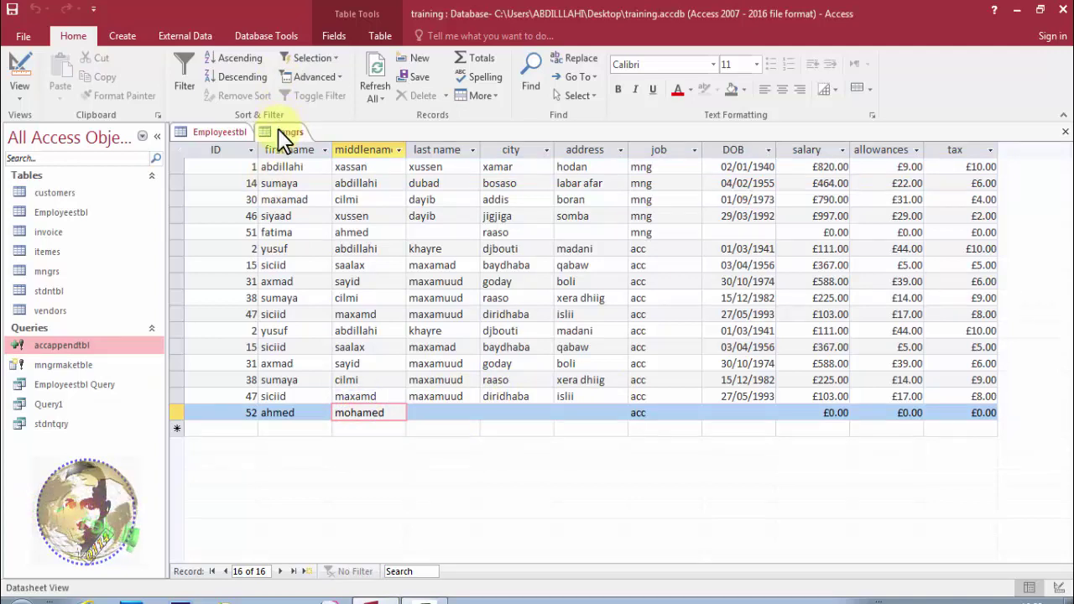
{"action": "left_click", "coordinate": [234, 136]}
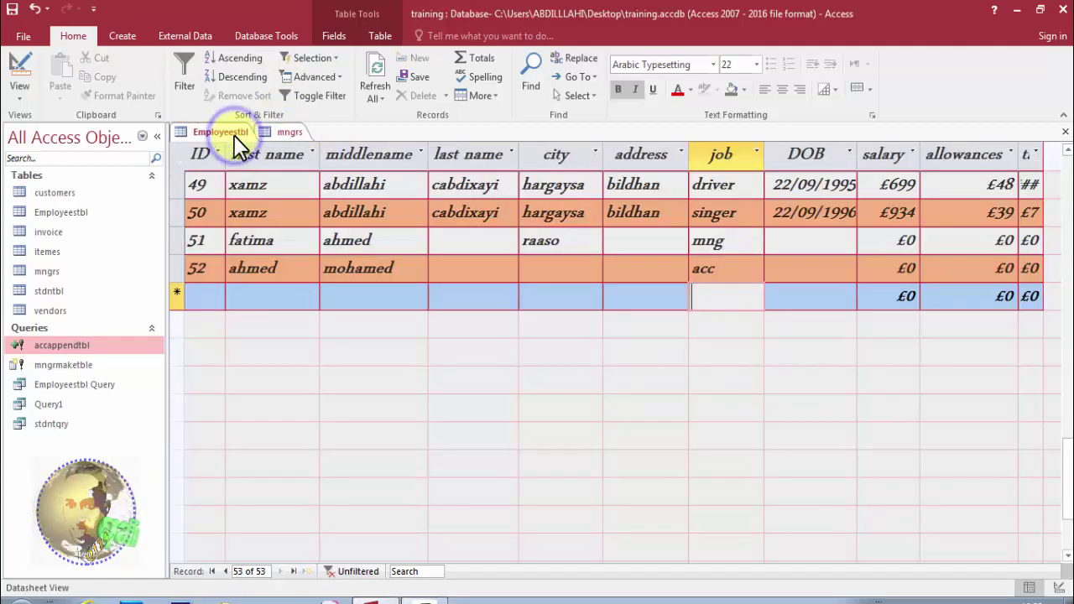
Step: Close all open tables without saving the design changes to Employeestbl
{"action": "right_click", "coordinate": [235, 137]}
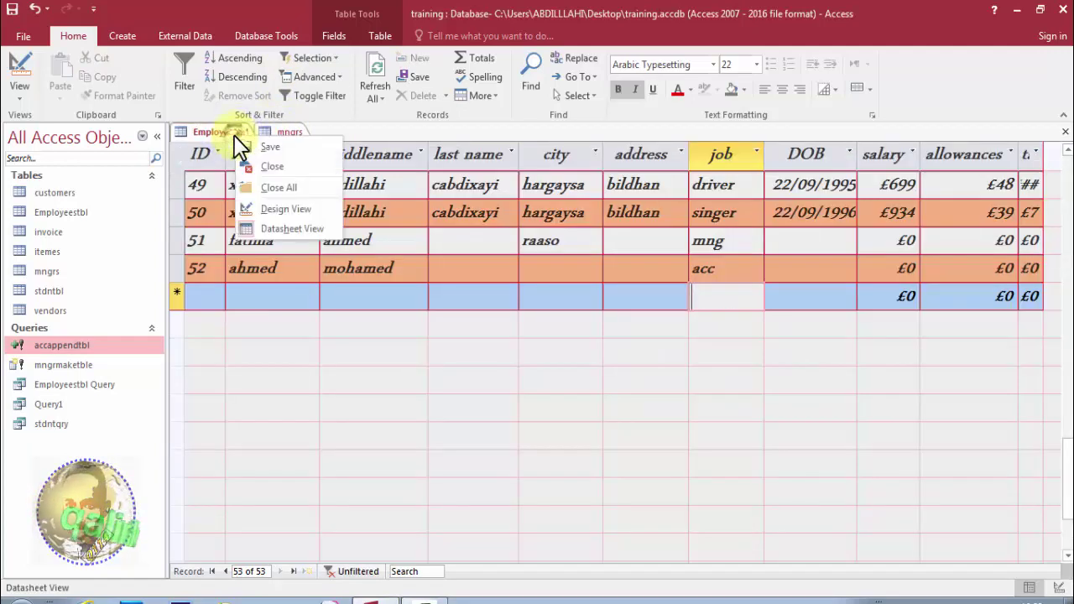
{"action": "left_click", "coordinate": [257, 182]}
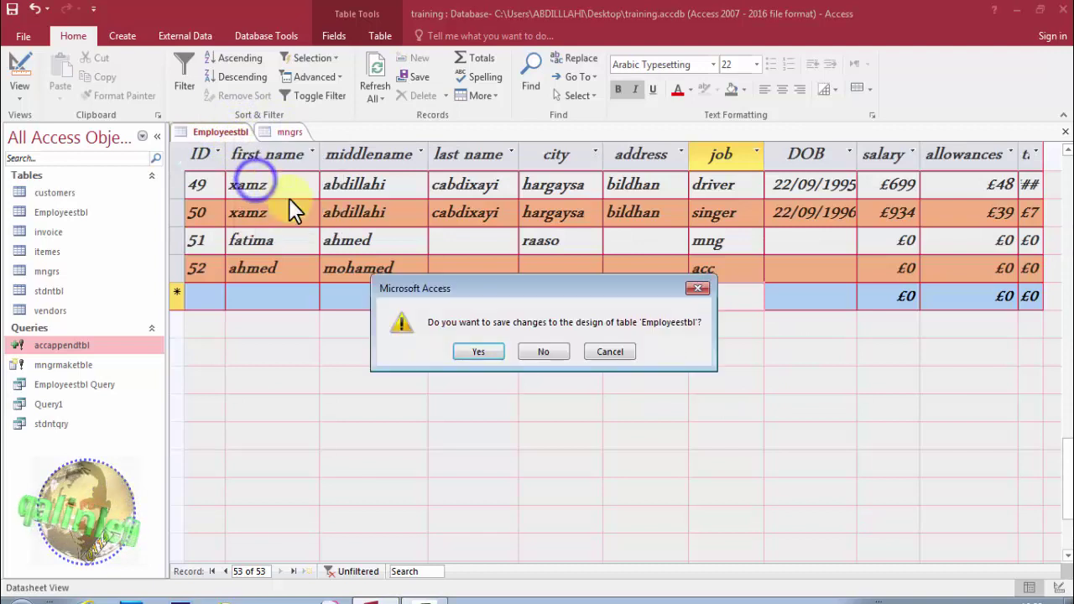
{"action": "left_click", "coordinate": [537, 352]}
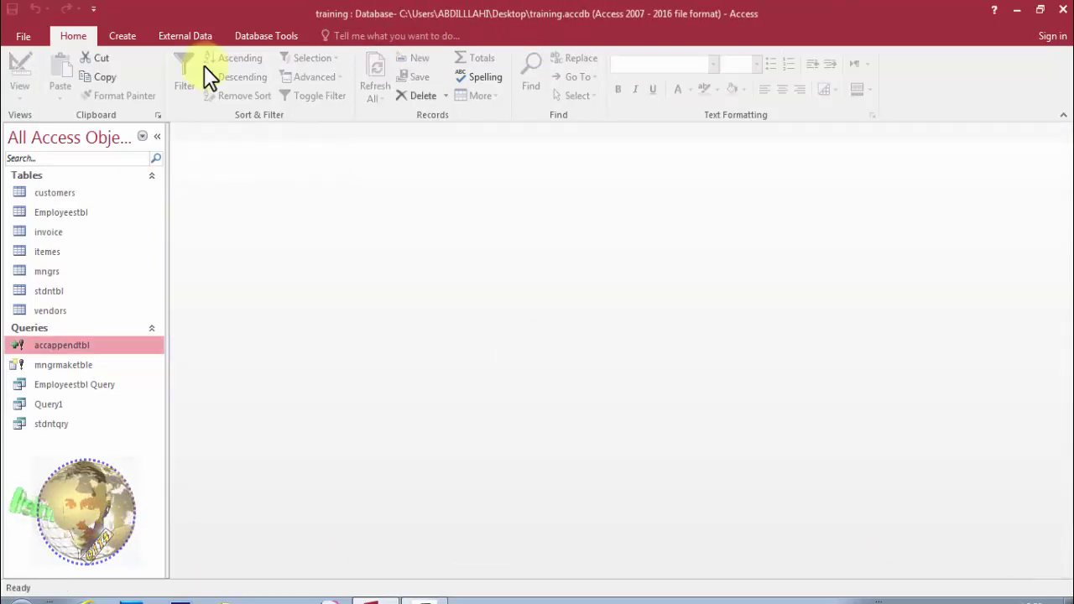
Step: Create a new query in design view and dismiss the table selection dialog without adding a table
{"action": "left_click", "coordinate": [137, 34]}
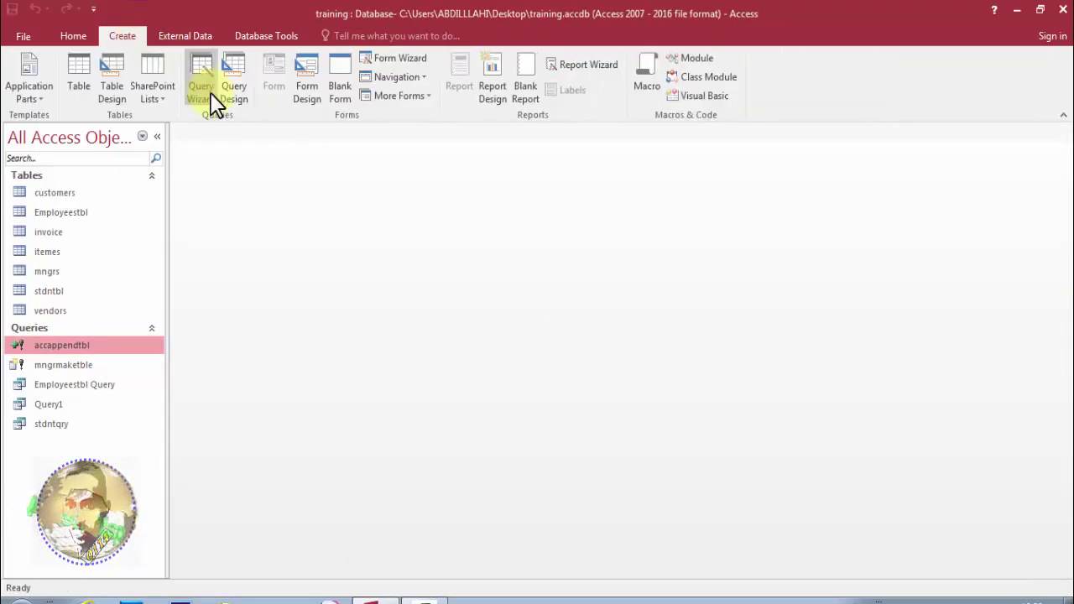
{"action": "left_click", "coordinate": [234, 96]}
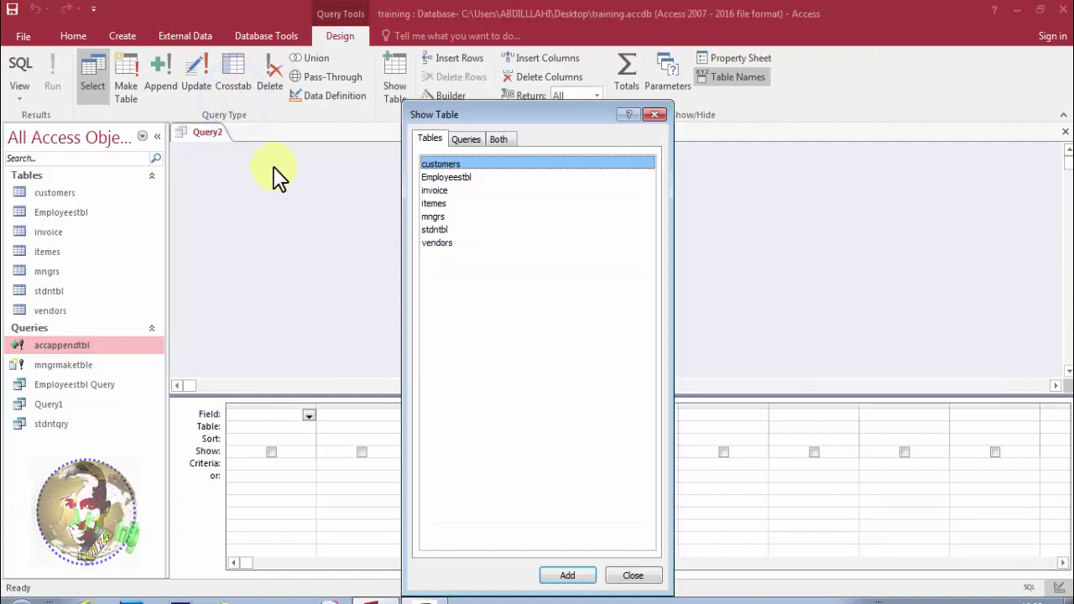
{"action": "left_click_drag", "start_coordinate": [437, 105], "coordinate": [539, 103]}
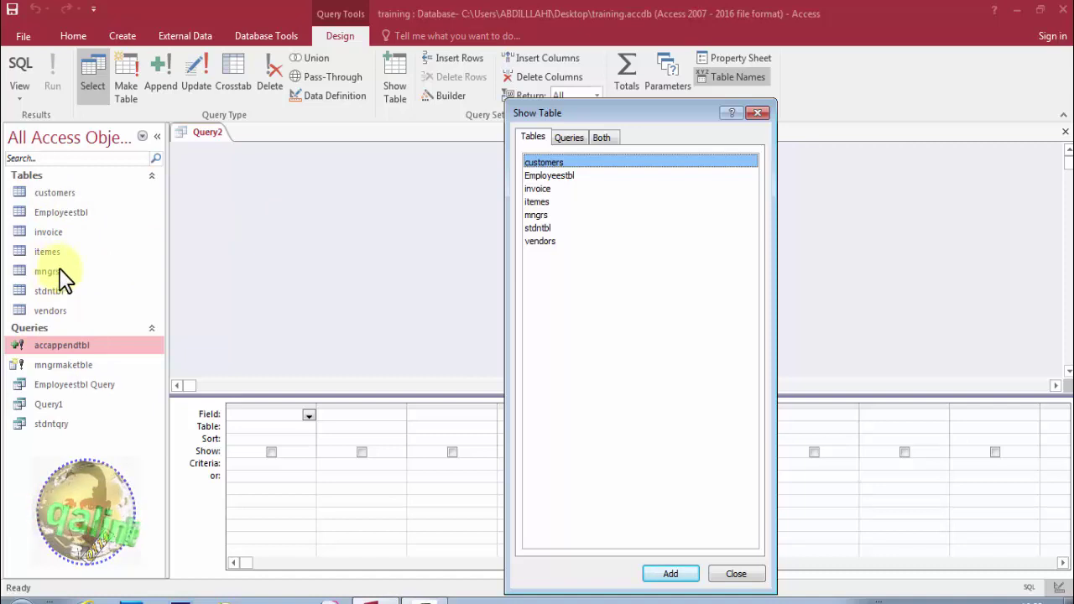
{"action": "left_click", "coordinate": [760, 112]}
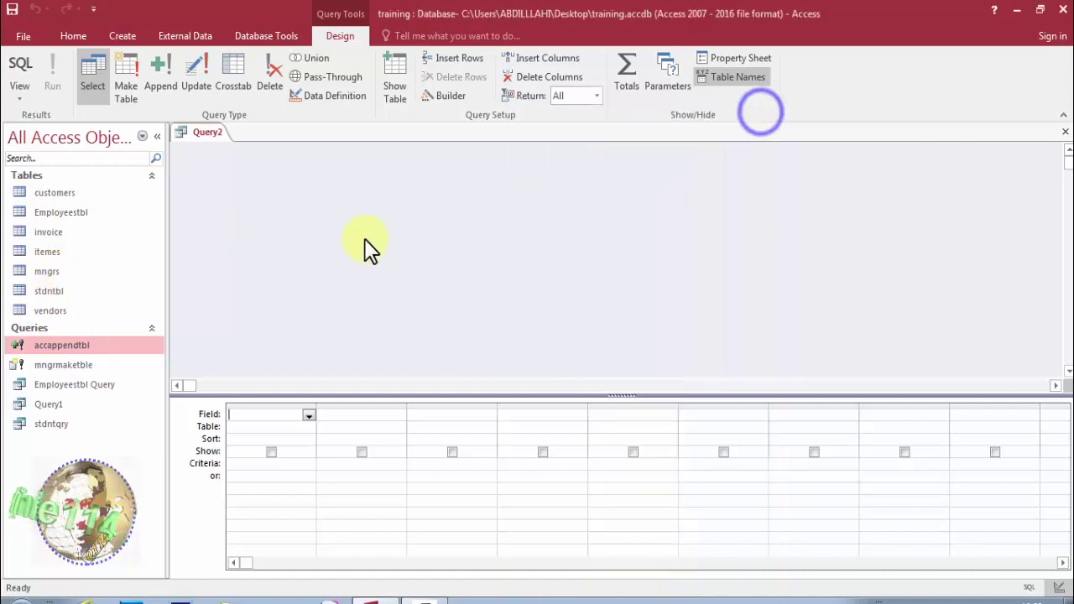
Step: Open the mngrs table, examine the acc entries in its job column, and close the table
{"action": "left_click", "coordinate": [60, 274]}
{"action": "double_click", "coordinate": [60, 275]}
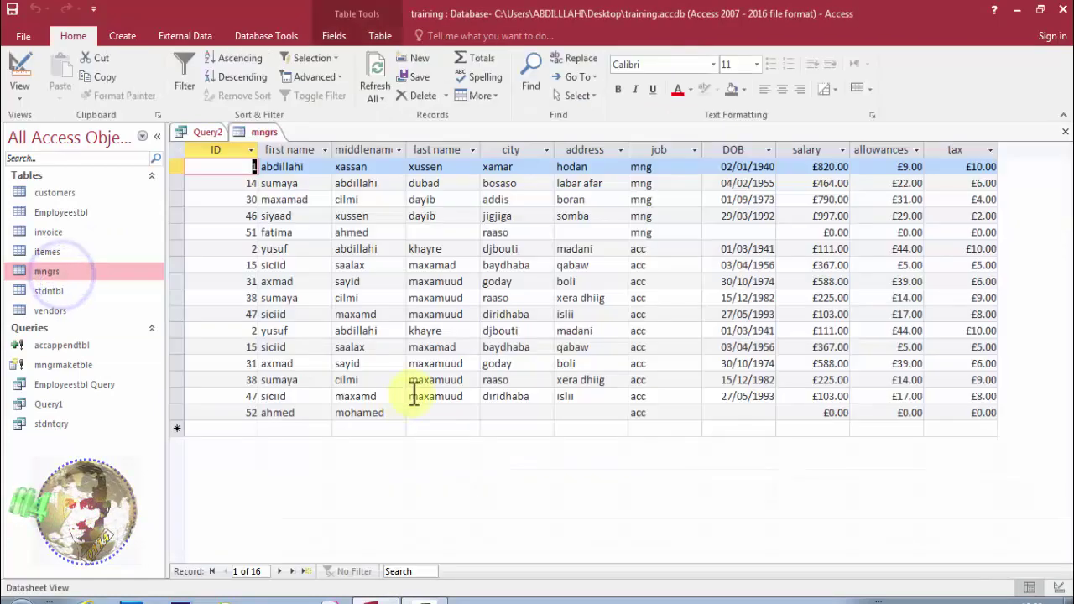
{"action": "left_click", "coordinate": [631, 248]}
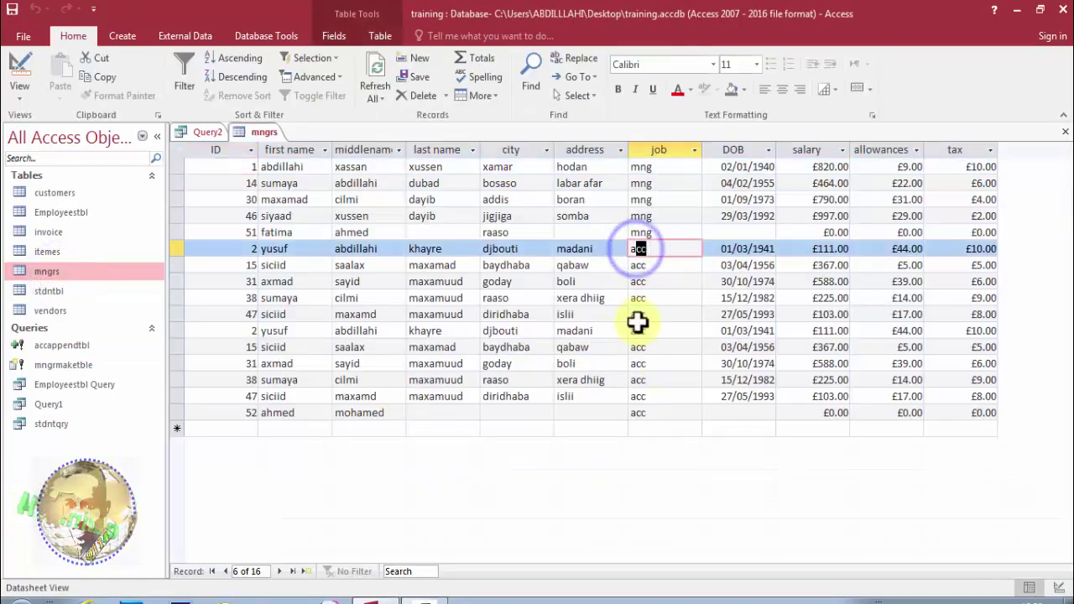
{"action": "left_click", "coordinate": [637, 412]}
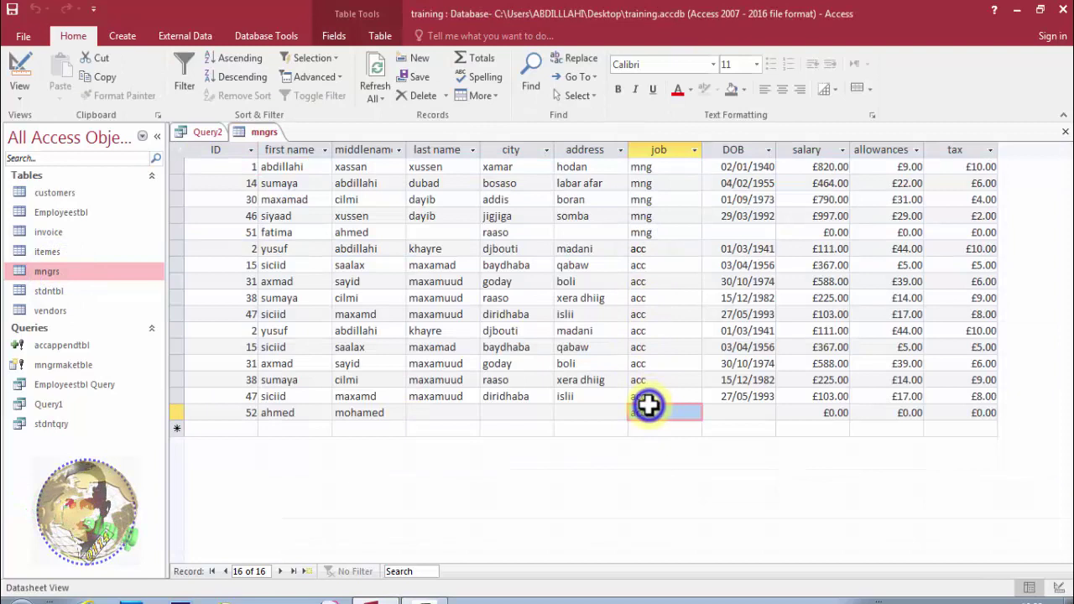
{"action": "left_click", "coordinate": [652, 245]}
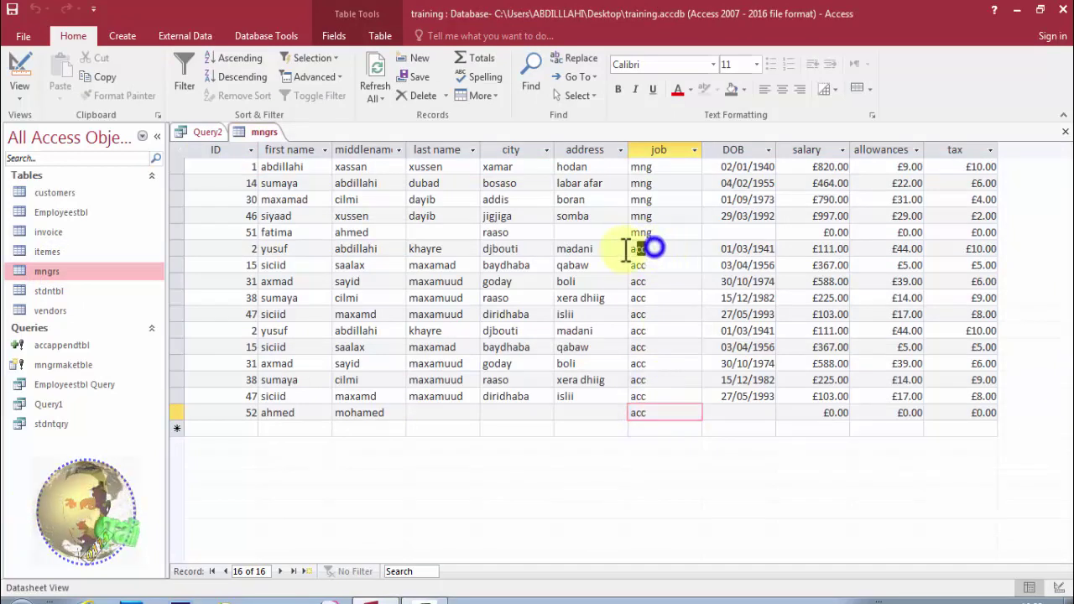
{"action": "left_click", "coordinate": [644, 265]}
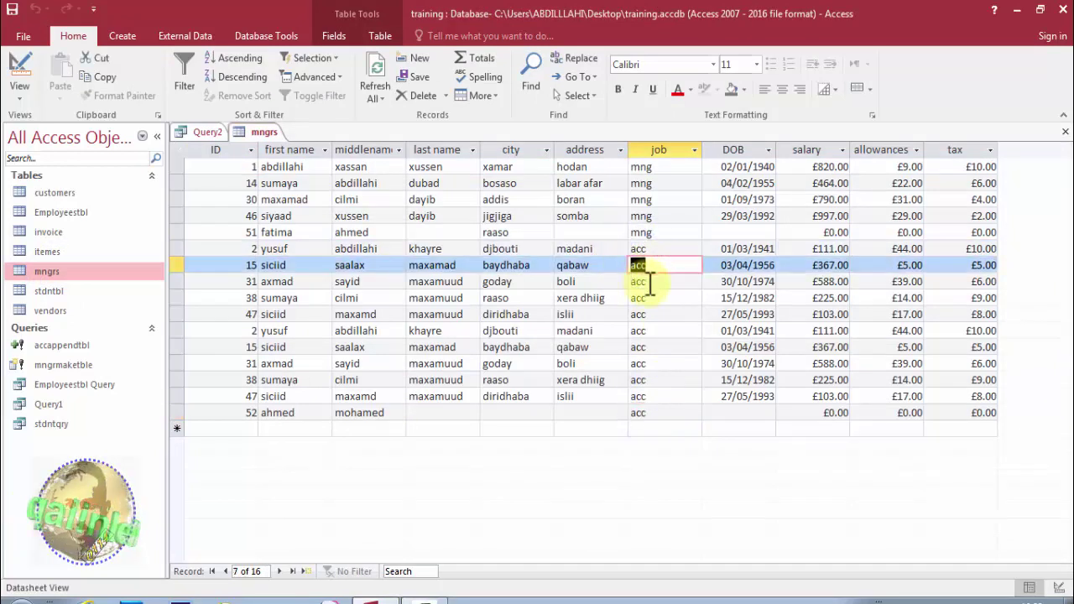
{"action": "left_click", "coordinate": [631, 283]}
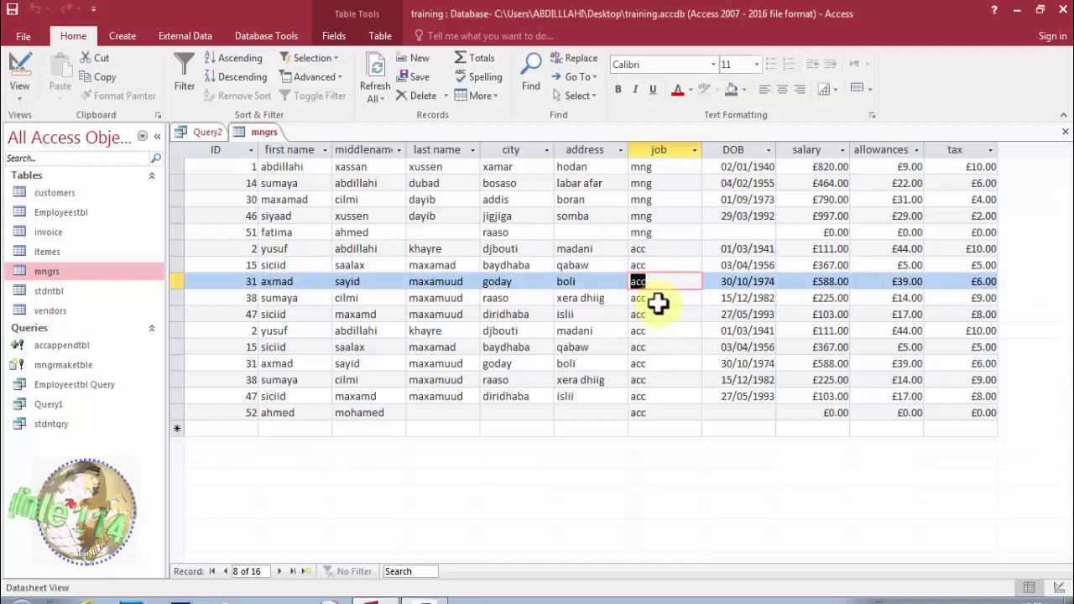
{"action": "left_click", "coordinate": [631, 298]}
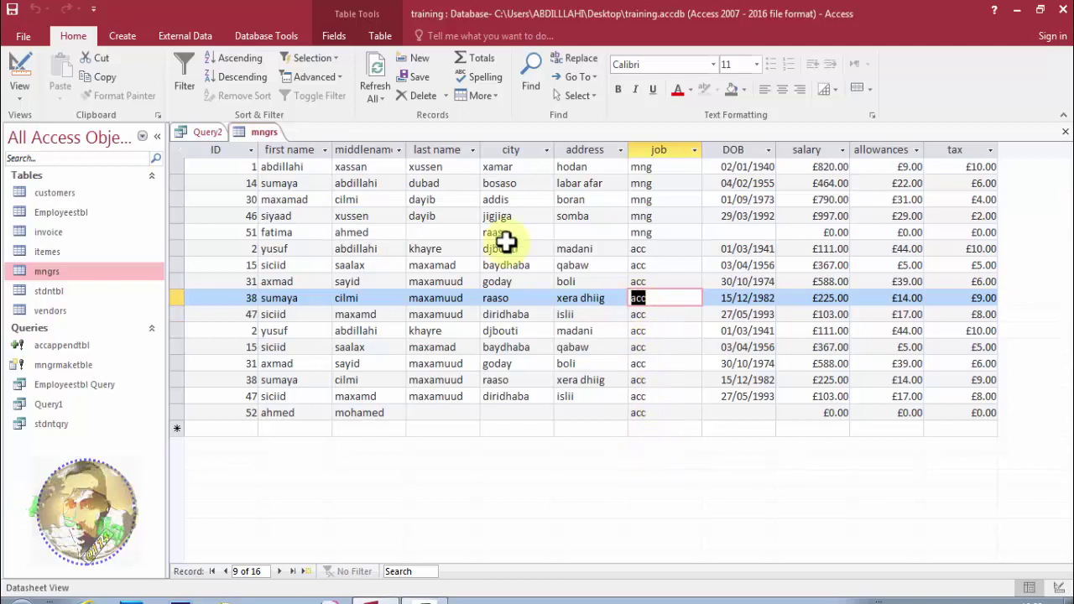
{"action": "right_click", "coordinate": [265, 139]}
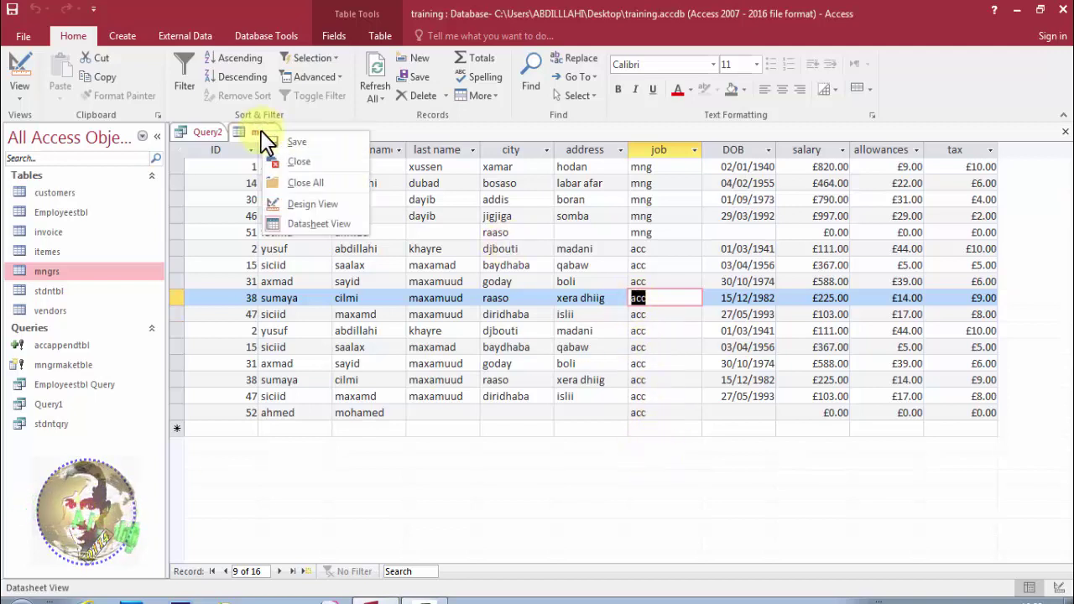
{"action": "left_click", "coordinate": [272, 158]}
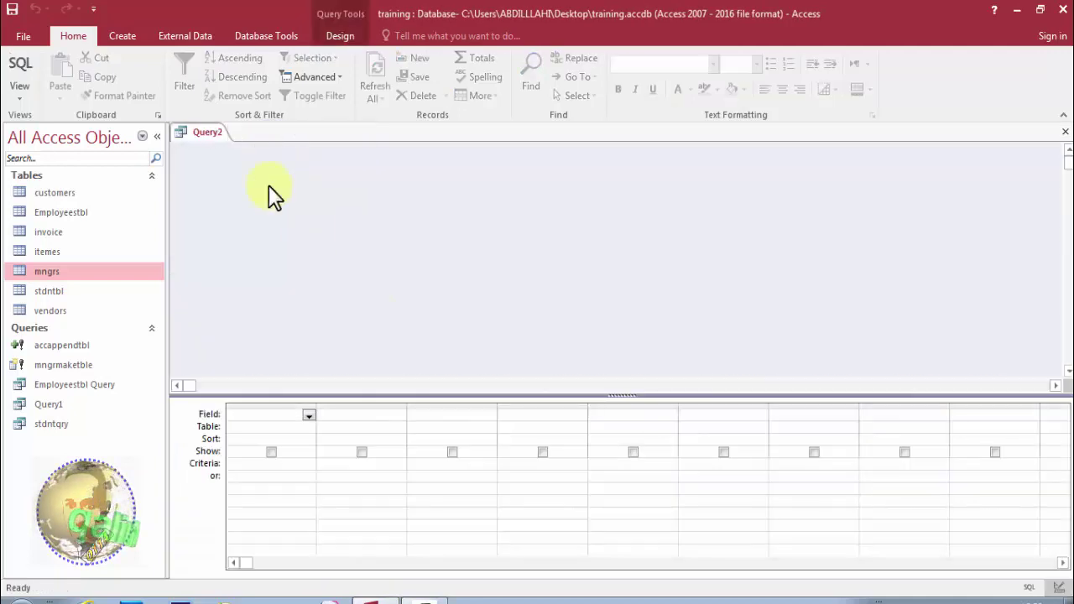
Step: Add the mngrs table to the query and enlarge its field list to fit all fields from ID to tax
{"action": "left_click_drag", "start_coordinate": [88, 268], "coordinate": [315, 174]}
{"action": "left_click", "coordinate": [392, 278]}
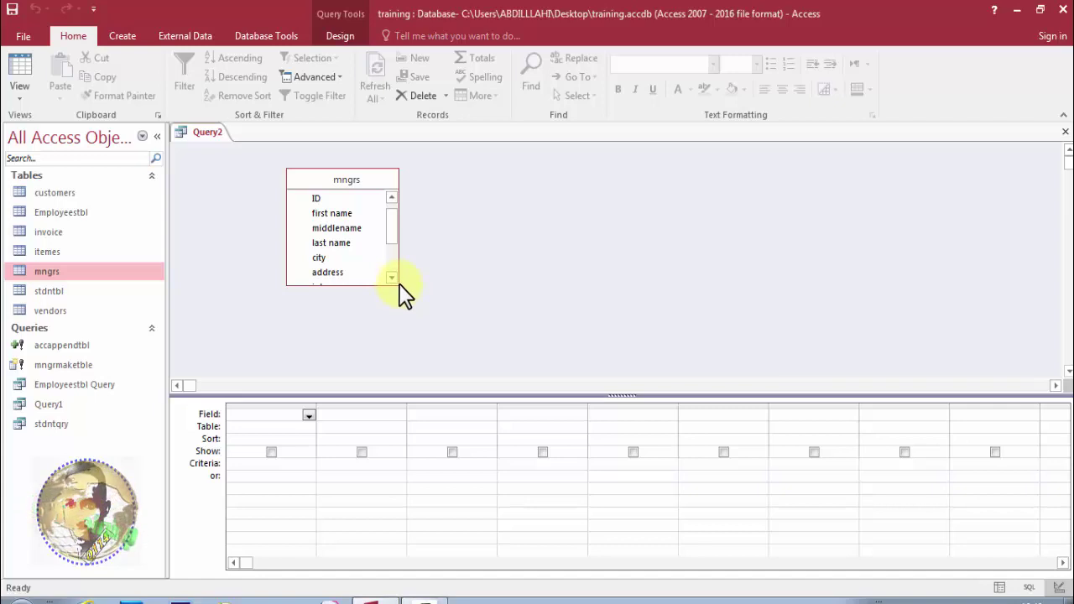
{"action": "left_click_drag", "start_coordinate": [397, 281], "coordinate": [396, 361]}
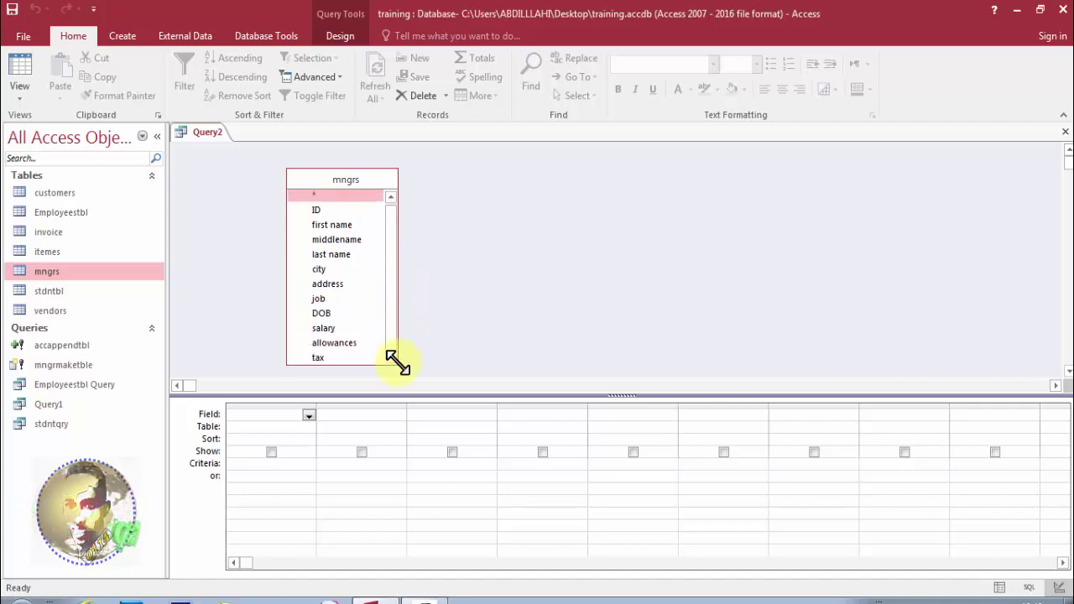
{"action": "left_click_drag", "start_coordinate": [366, 176], "coordinate": [363, 164]}
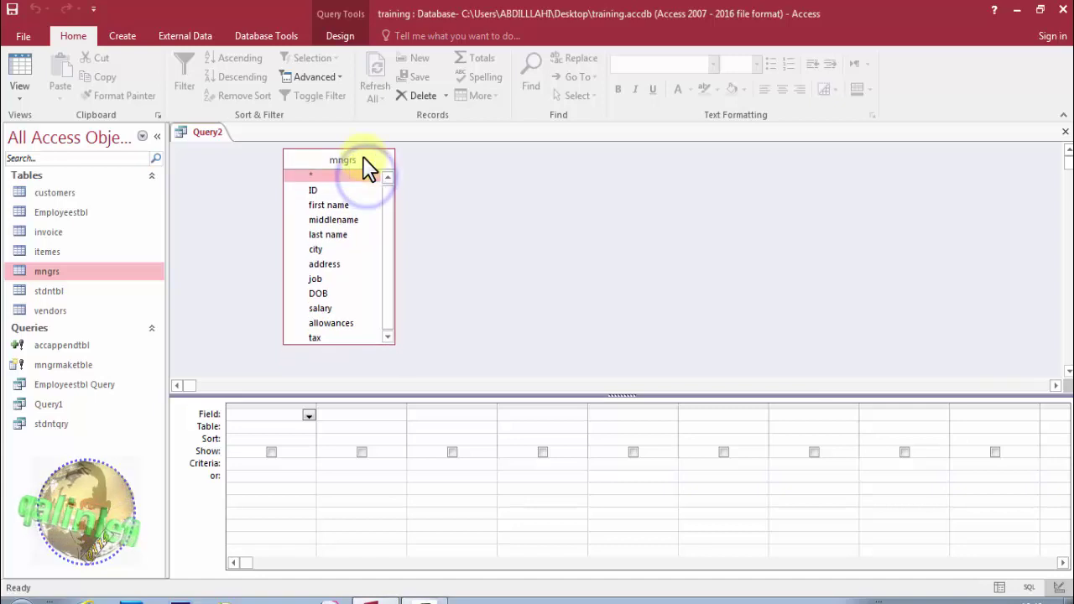
Step: Add all mngrs fields from ID through tax to the query's design grid
{"action": "left_click", "coordinate": [324, 188]}
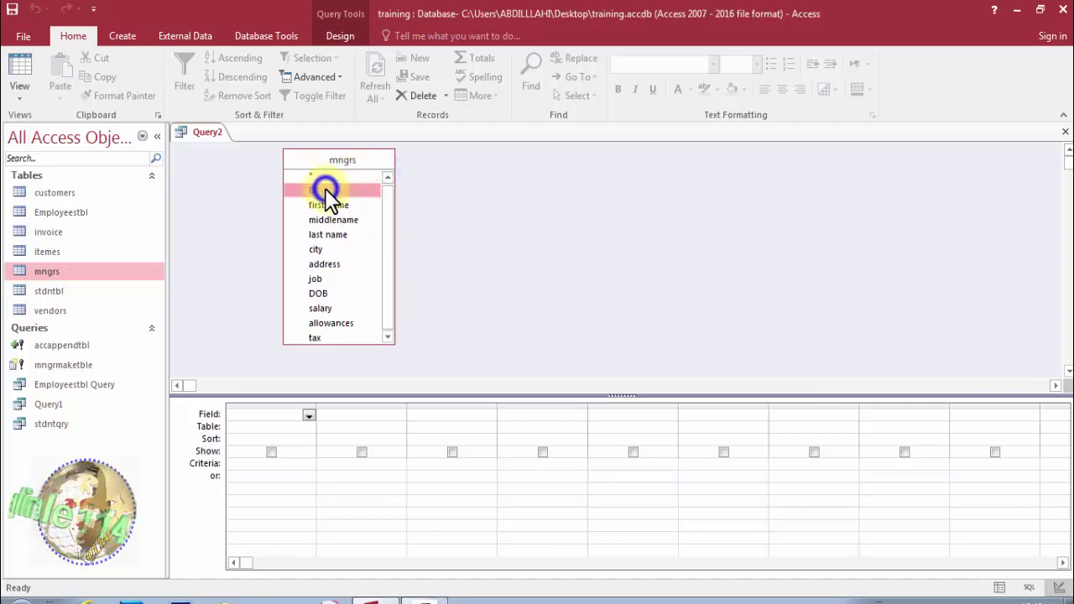
{"action": "left_click", "coordinate": [325, 334], "text": "shift"}
{"action": "left_click_drag", "start_coordinate": [322, 188], "coordinate": [280, 411]}
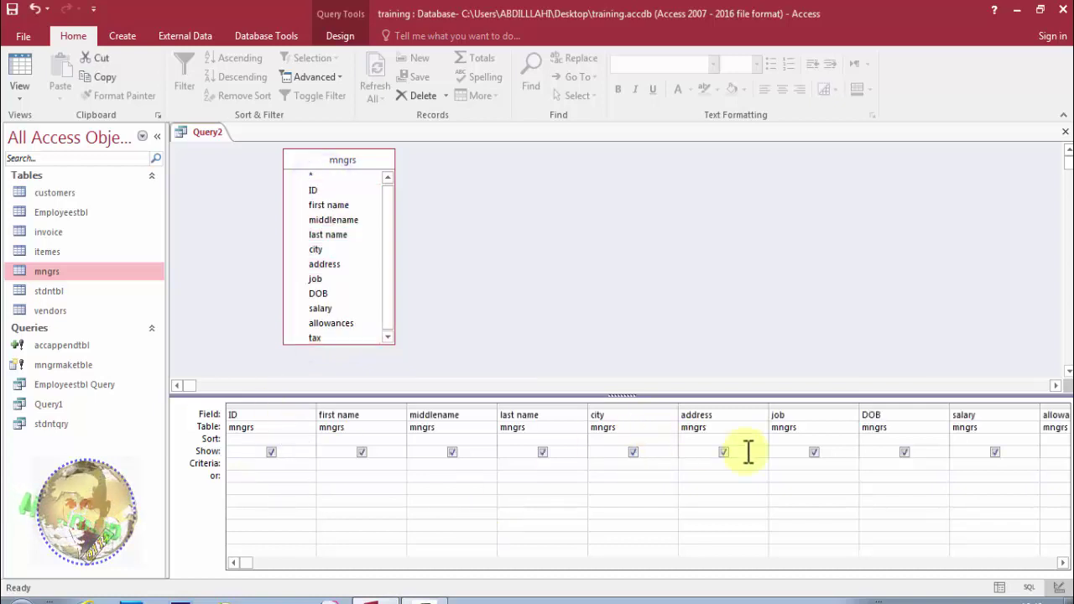
{"action": "left_click", "coordinate": [783, 465]}
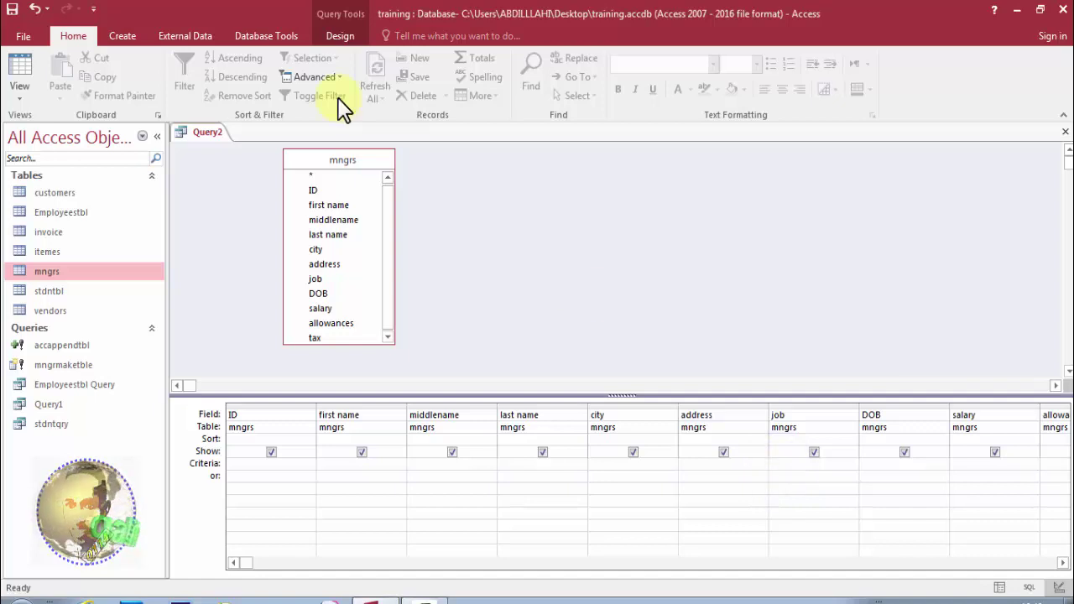
Step: Convert the select query into an update query
{"action": "left_click", "coordinate": [333, 44]}
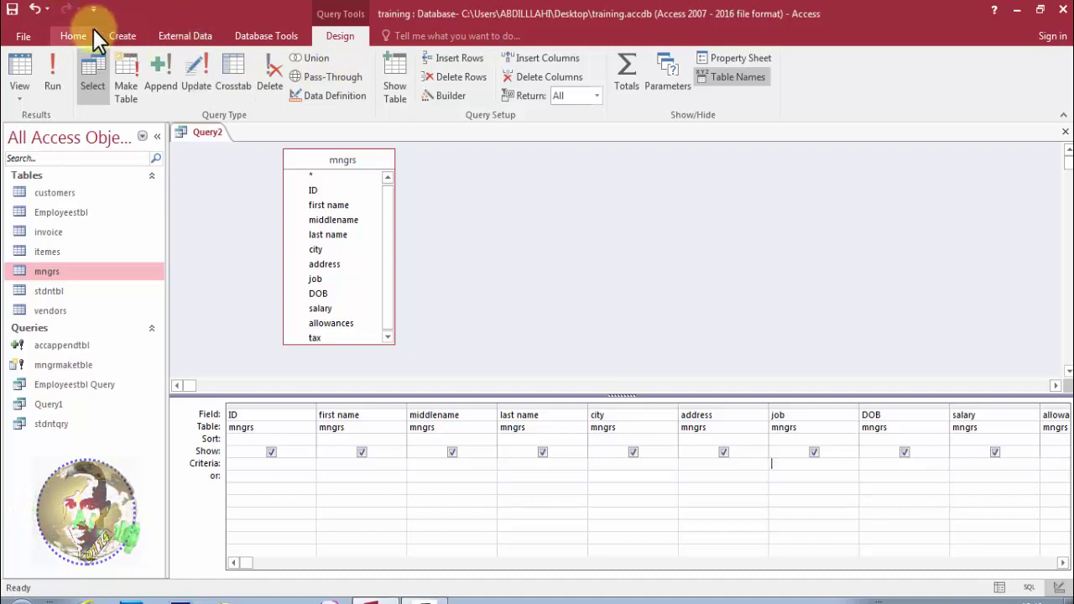
{"action": "left_click", "coordinate": [123, 34]}
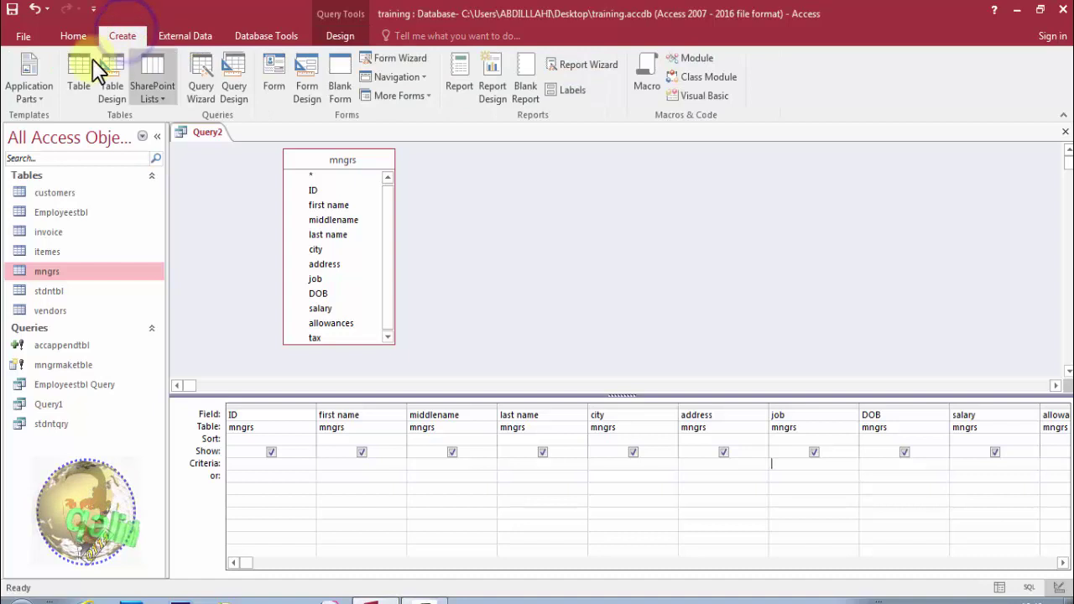
{"action": "left_click", "coordinate": [72, 36]}
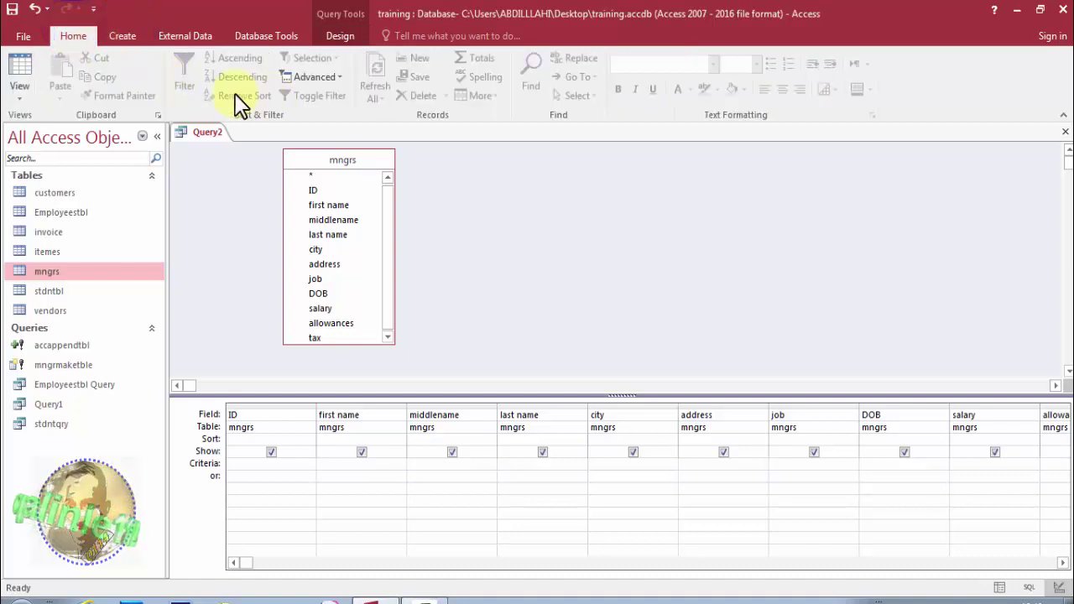
{"action": "left_click", "coordinate": [334, 33]}
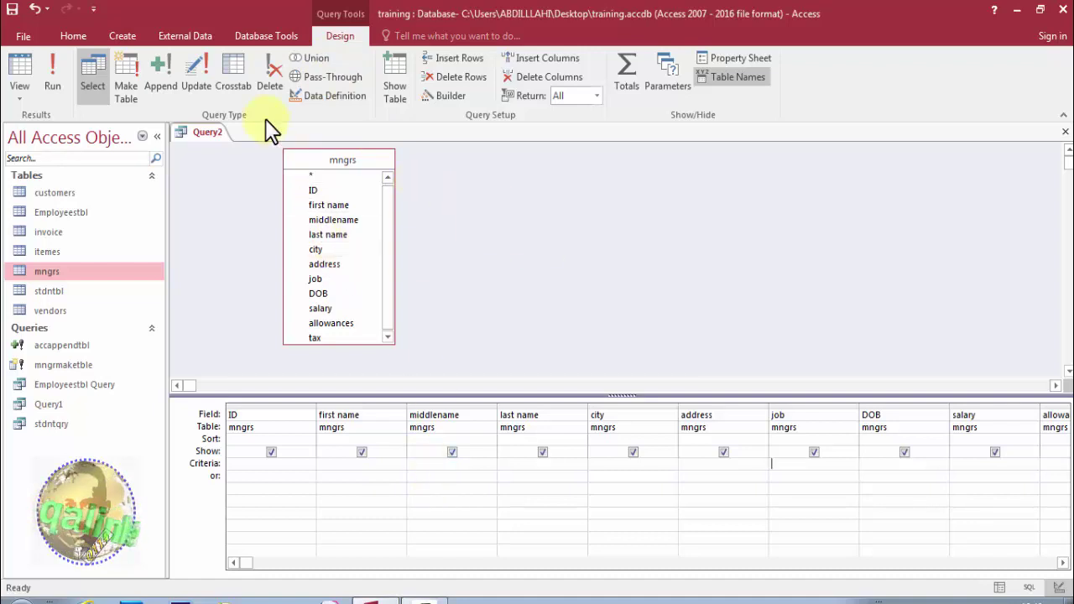
{"action": "left_click", "coordinate": [205, 85]}
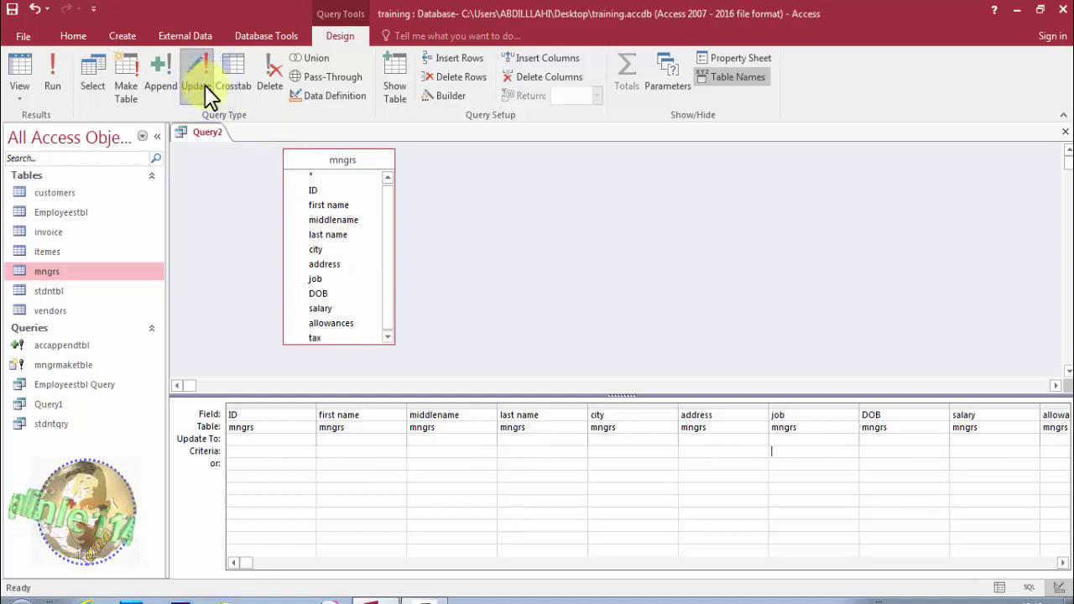
Step: Set the criteria of the job field to acc
{"action": "left_click", "coordinate": [772, 451]}
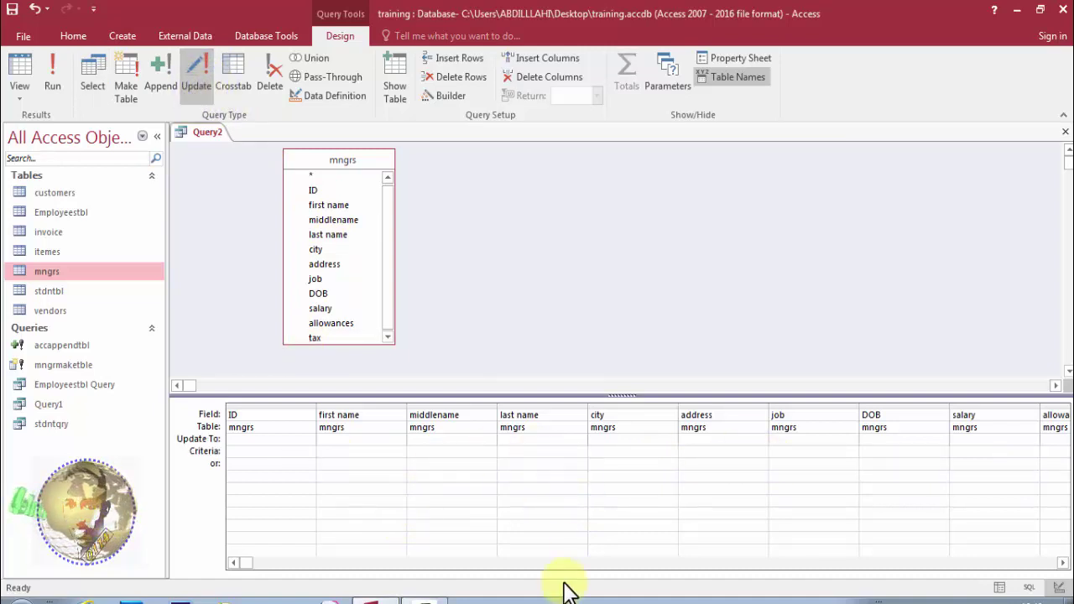
{"action": "left_click_drag", "start_coordinate": [539, 394], "coordinate": [526, 333]}
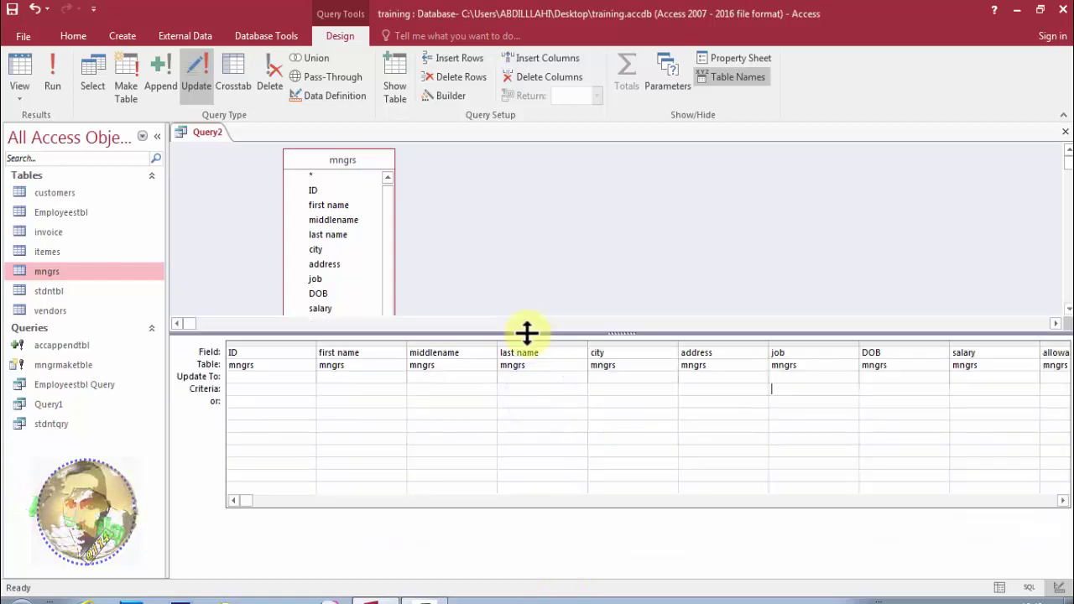
{"action": "left_click", "coordinate": [244, 377]}
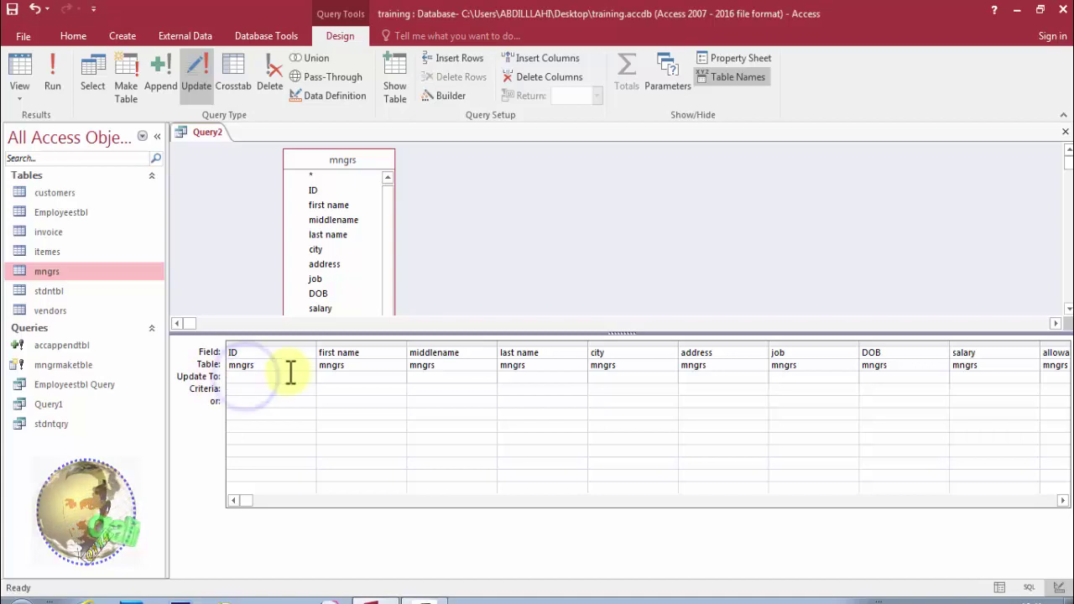
{"action": "left_click", "coordinate": [785, 377]}
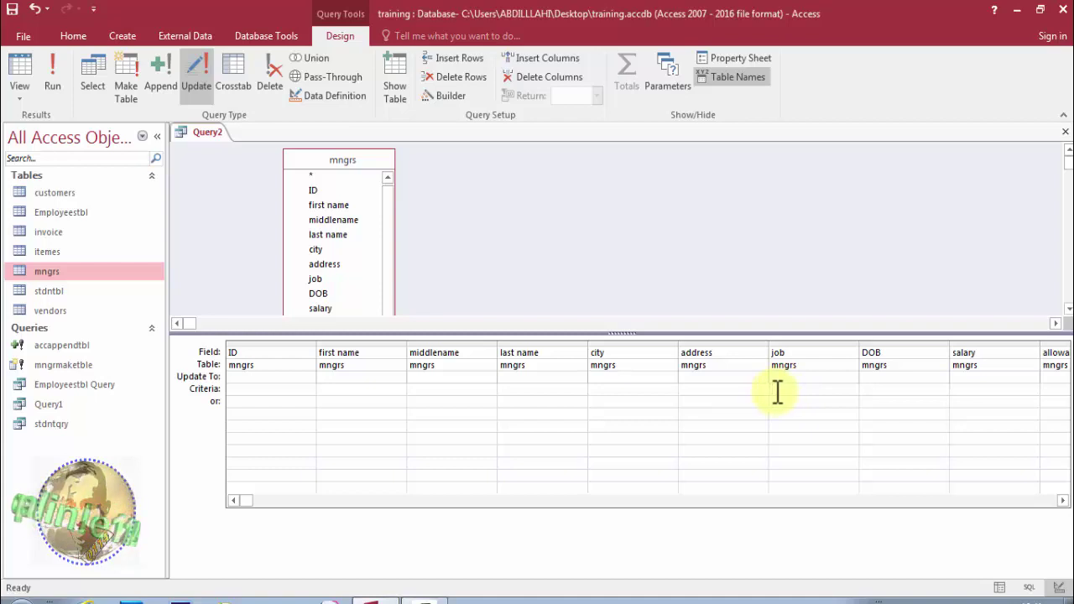
{"action": "type", "text": "cc"}
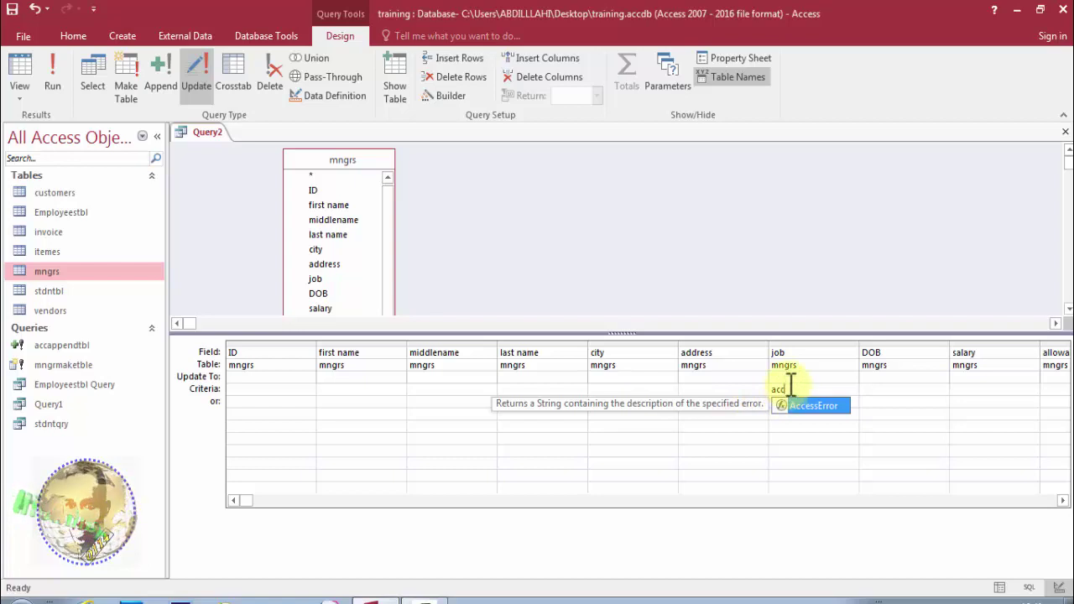
Step: Set the Update To value of the job field to "tchrs"
{"action": "left_click", "coordinate": [787, 368]}
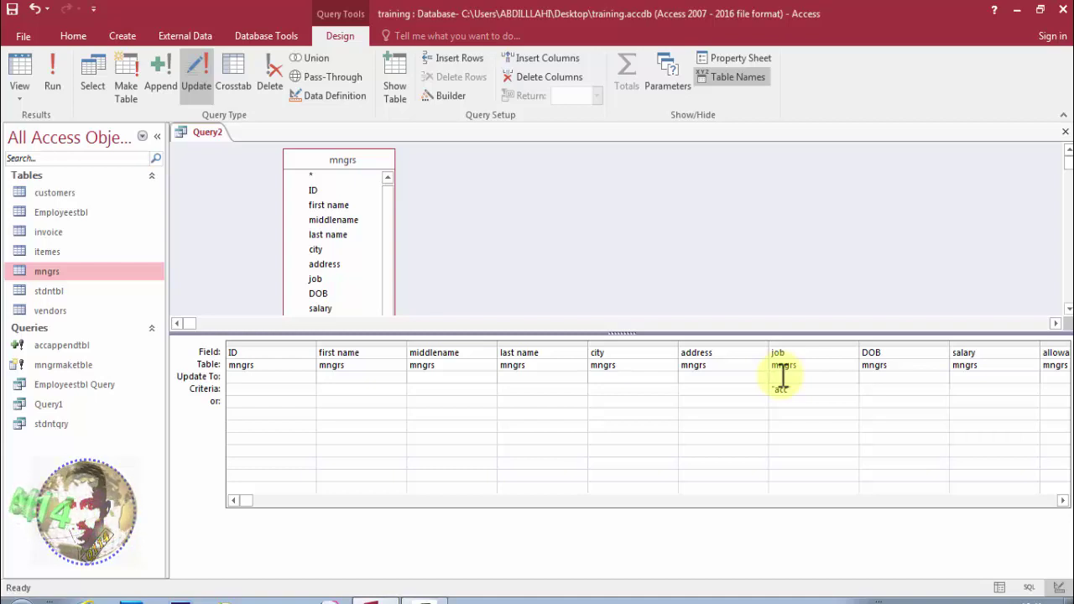
{"action": "type", "text": "tc"}
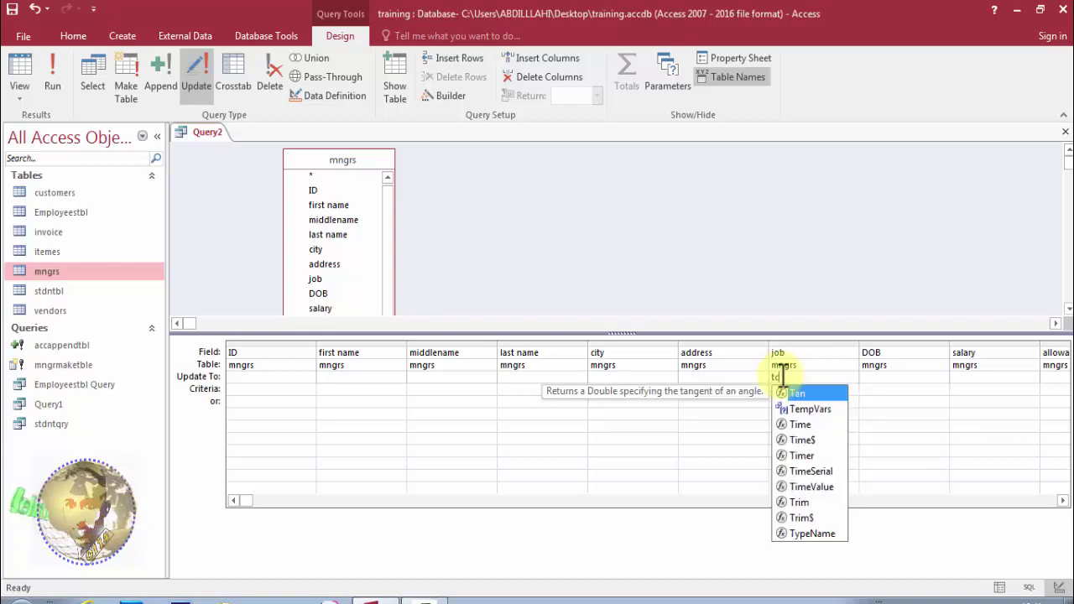
{"action": "type", "text": "hrs\""}
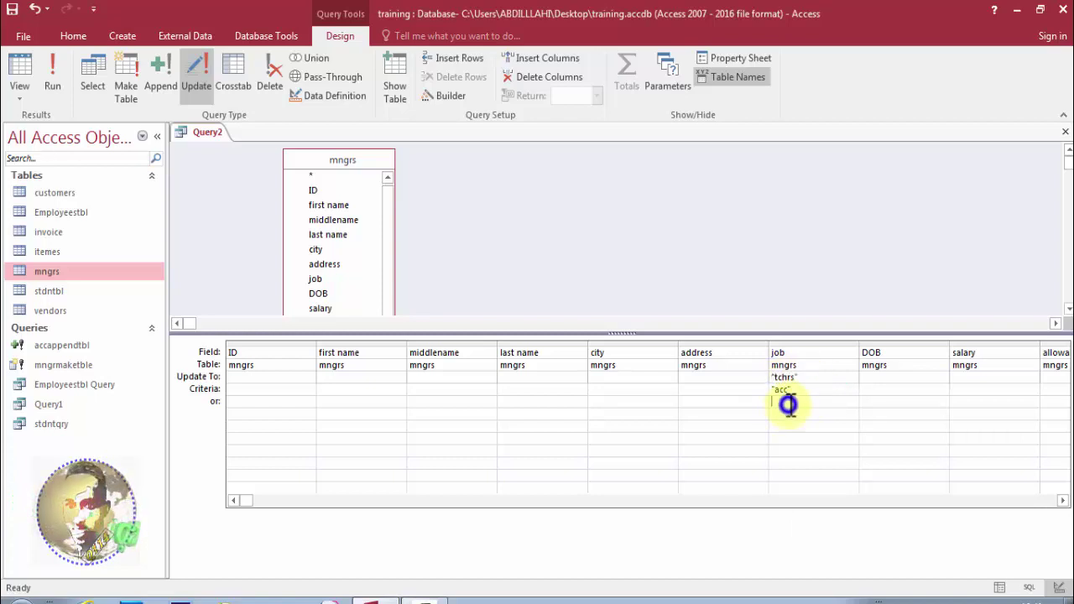
{"action": "left_click", "coordinate": [790, 404]}
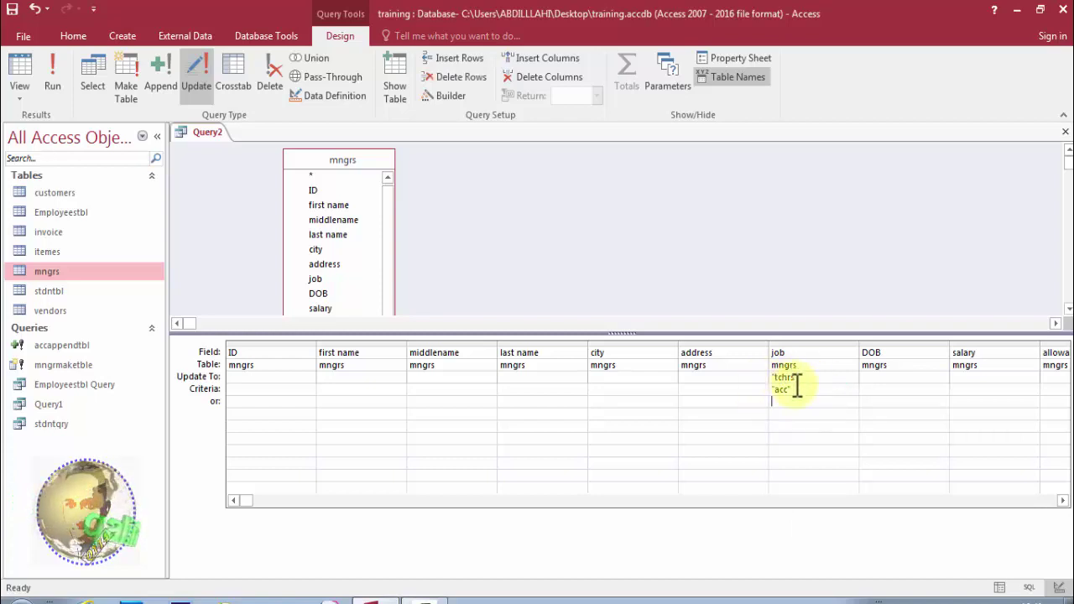
{"action": "left_click", "coordinate": [784, 386]}
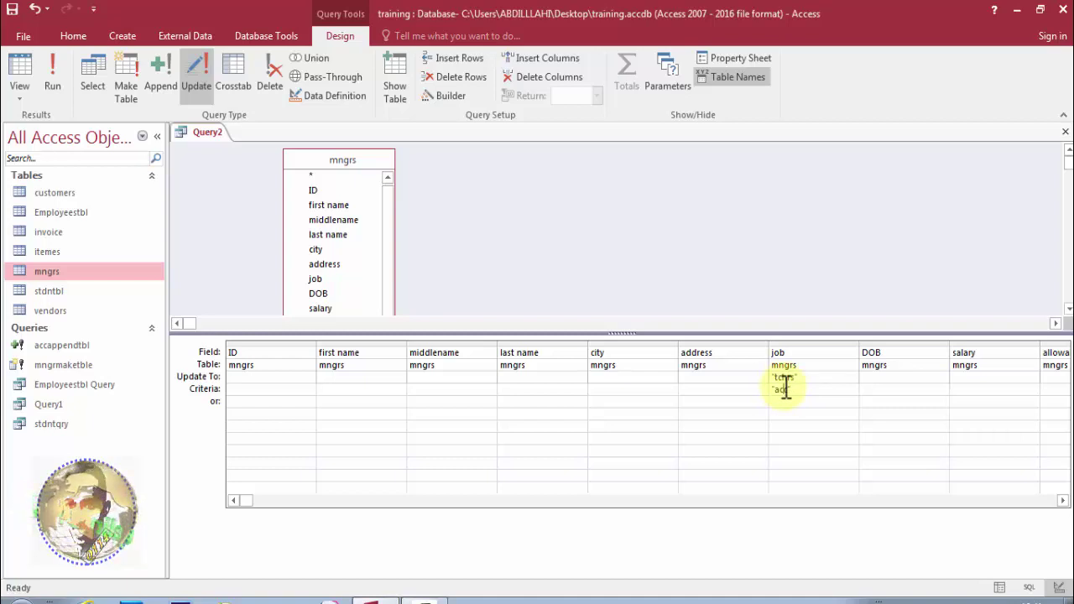
{"action": "left_click", "coordinate": [229, 390]}
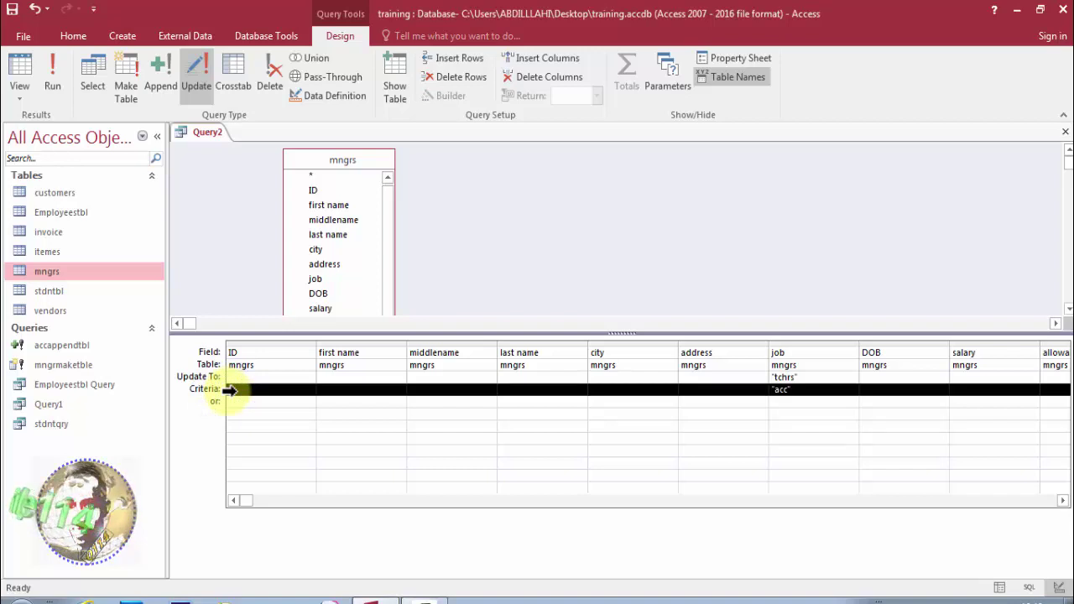
{"action": "left_click", "coordinate": [786, 393]}
{"action": "left_click", "coordinate": [788, 377]}
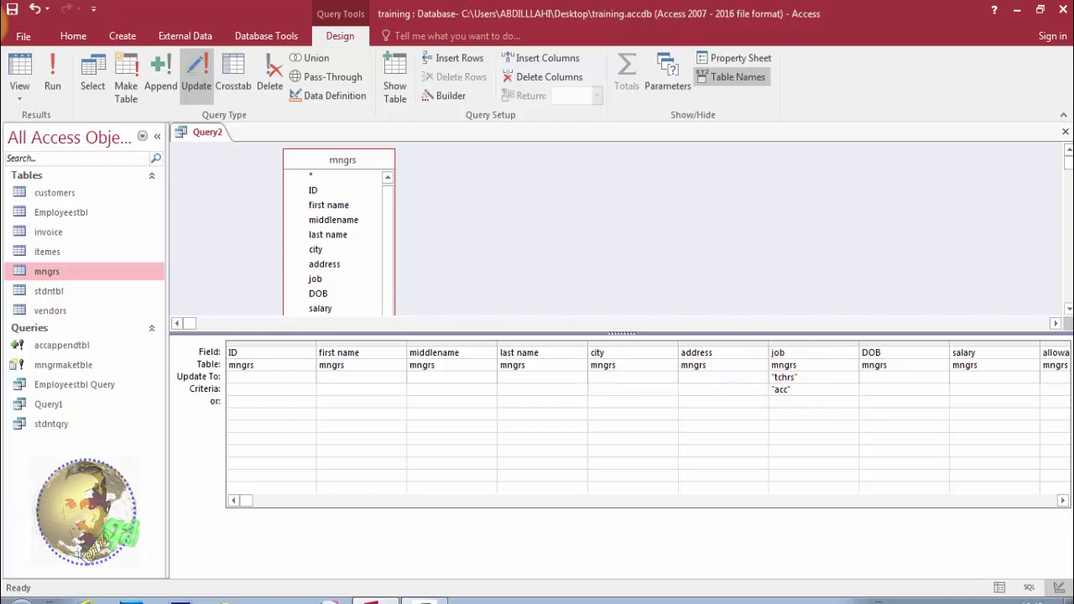
Step: Preview the job records matched by the update query, return to its design and run the update
{"action": "left_click", "coordinate": [21, 63]}
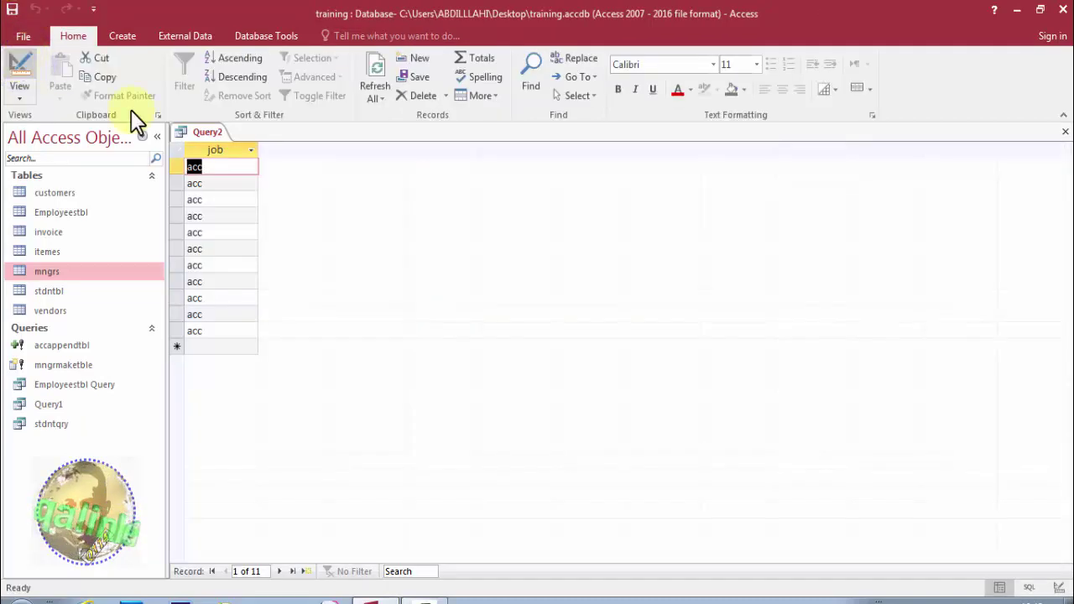
{"action": "left_click", "coordinate": [214, 149]}
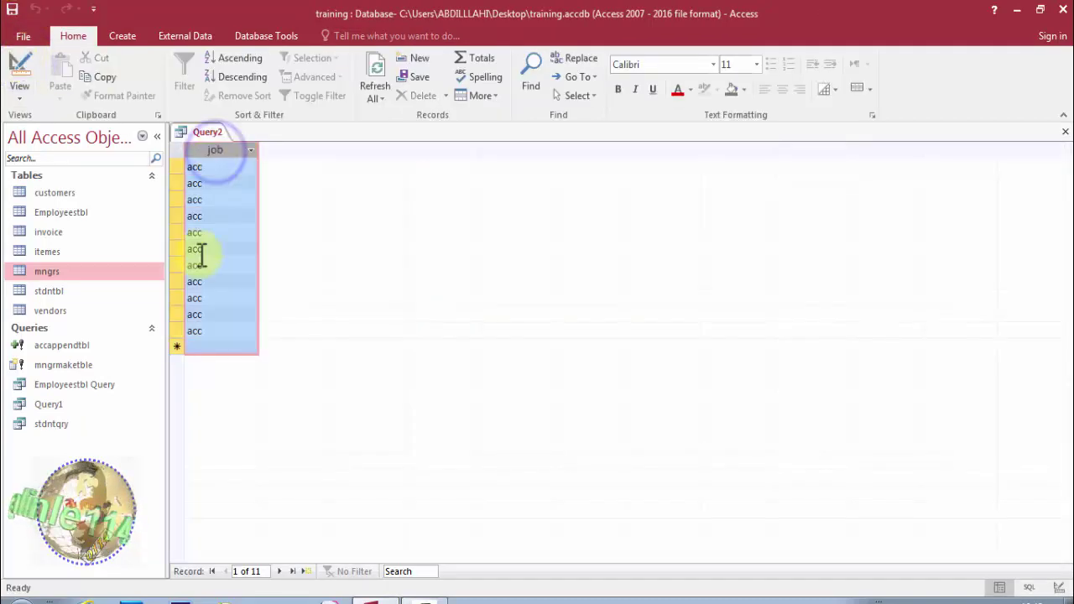
{"action": "left_click", "coordinate": [18, 71]}
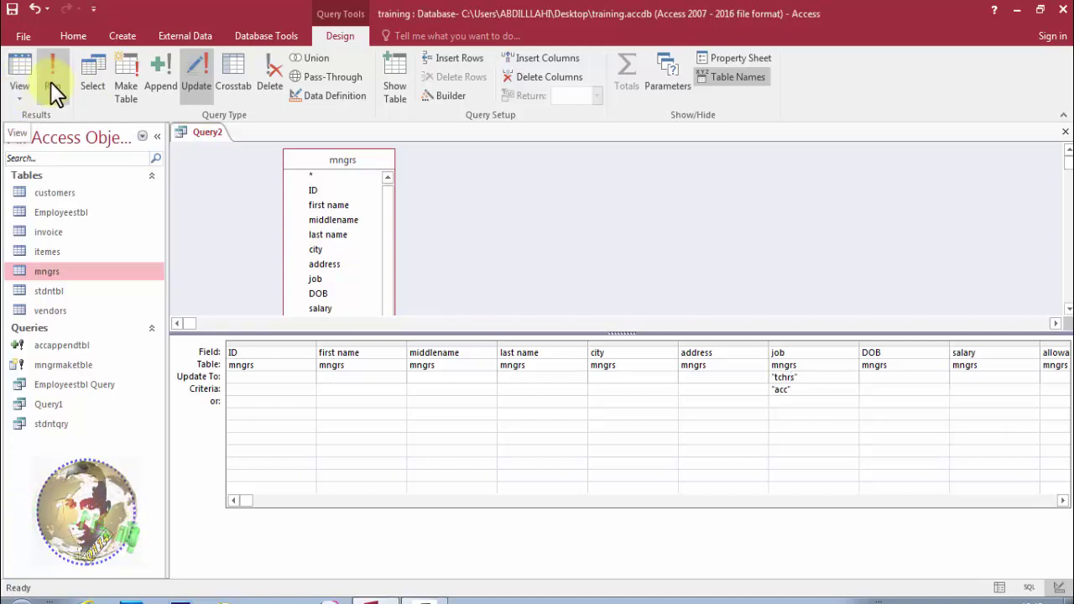
{"action": "left_click", "coordinate": [52, 73]}
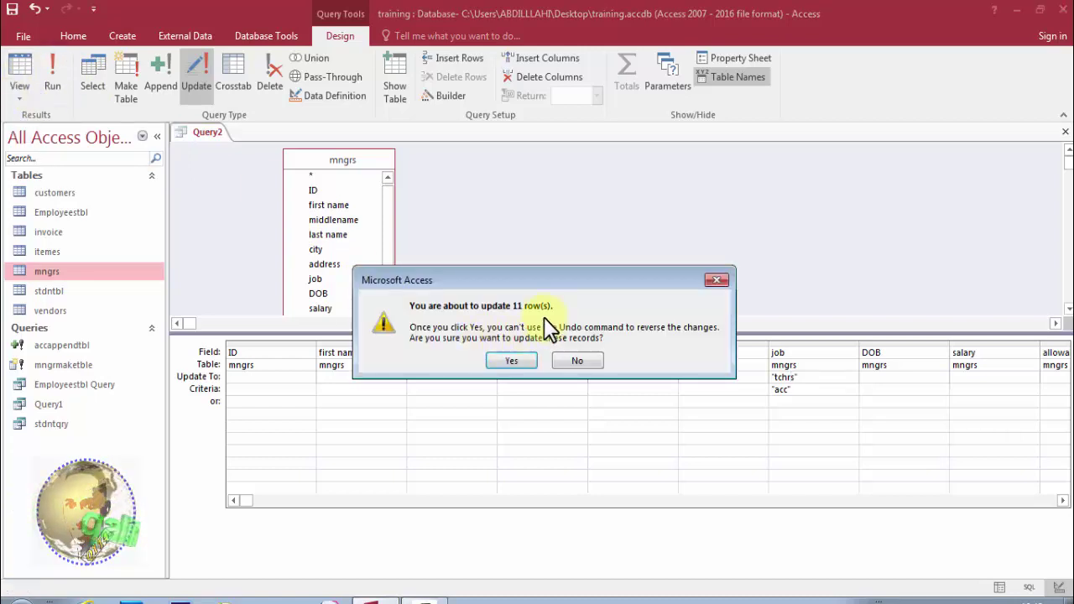
{"action": "left_click", "coordinate": [511, 361]}
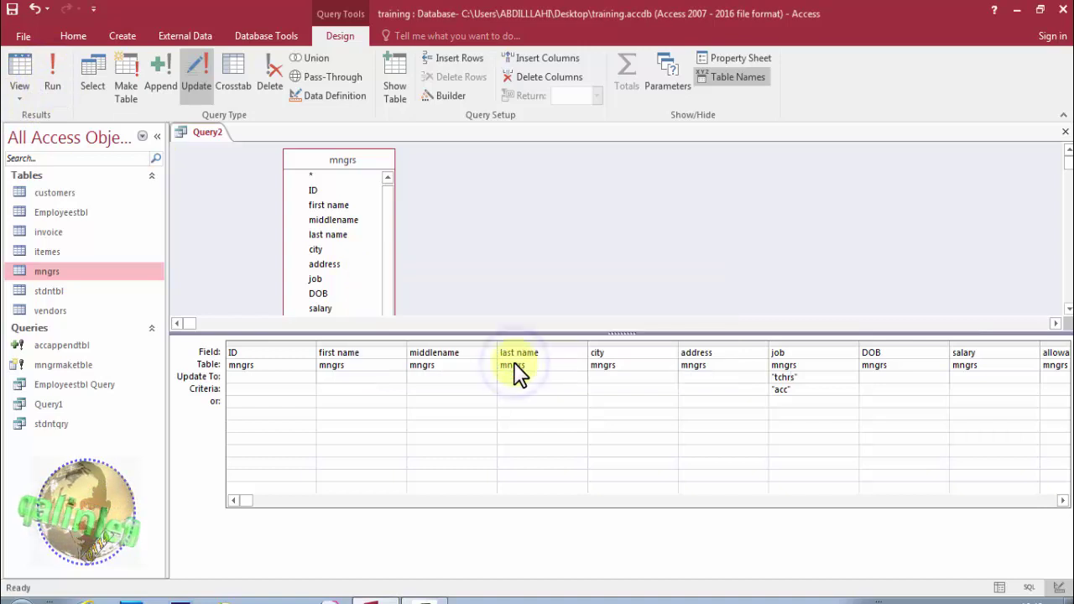
Step: Open the mngrs table to check the job column against Query2's update settings, and close the table
{"action": "double_click", "coordinate": [83, 271]}
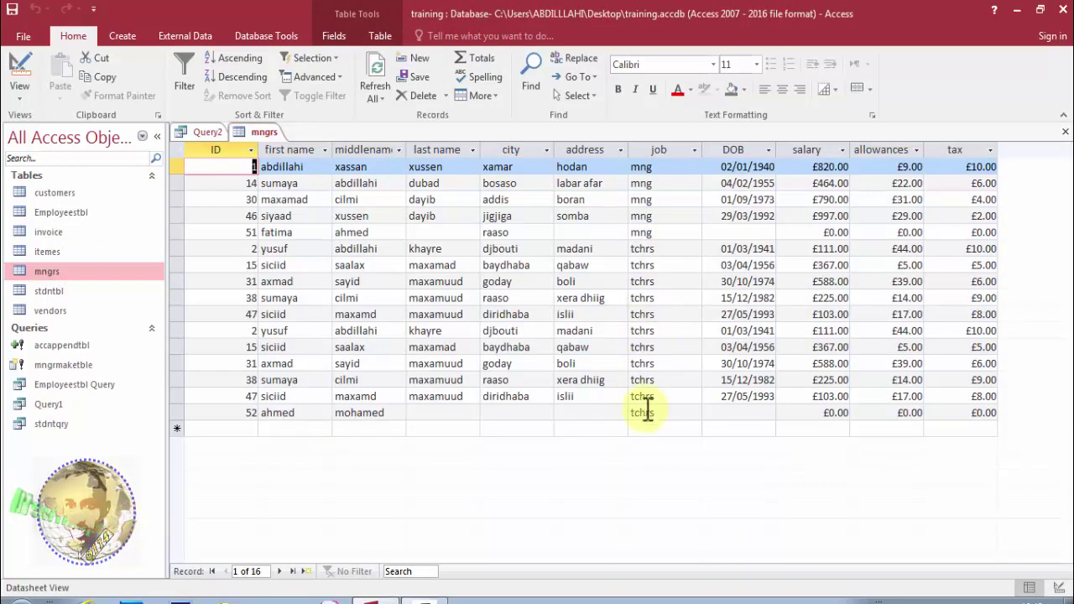
{"action": "left_click", "coordinate": [213, 128]}
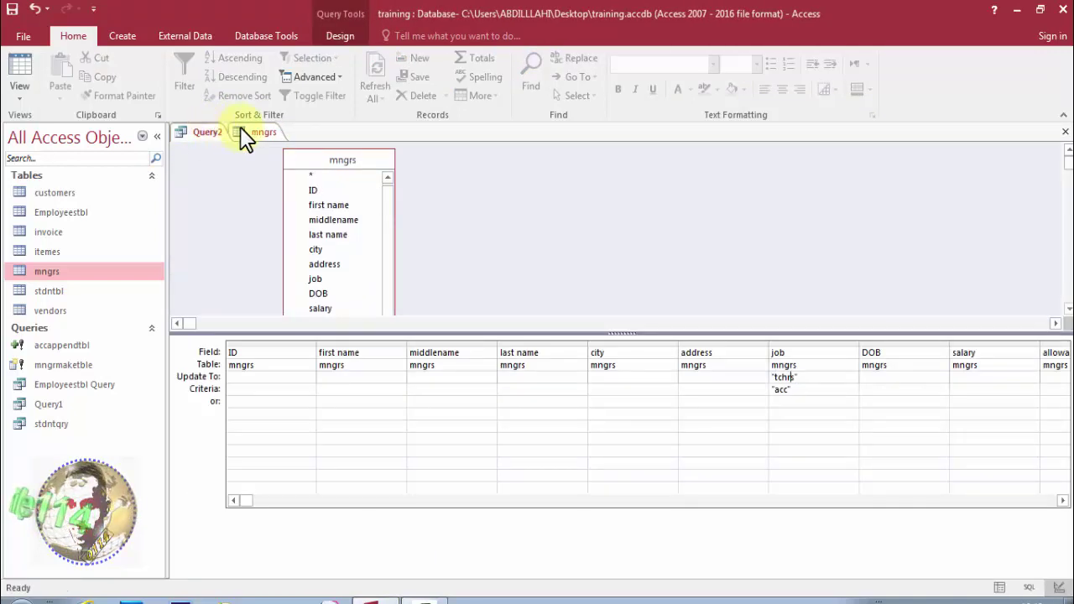
{"action": "left_click", "coordinate": [252, 132]}
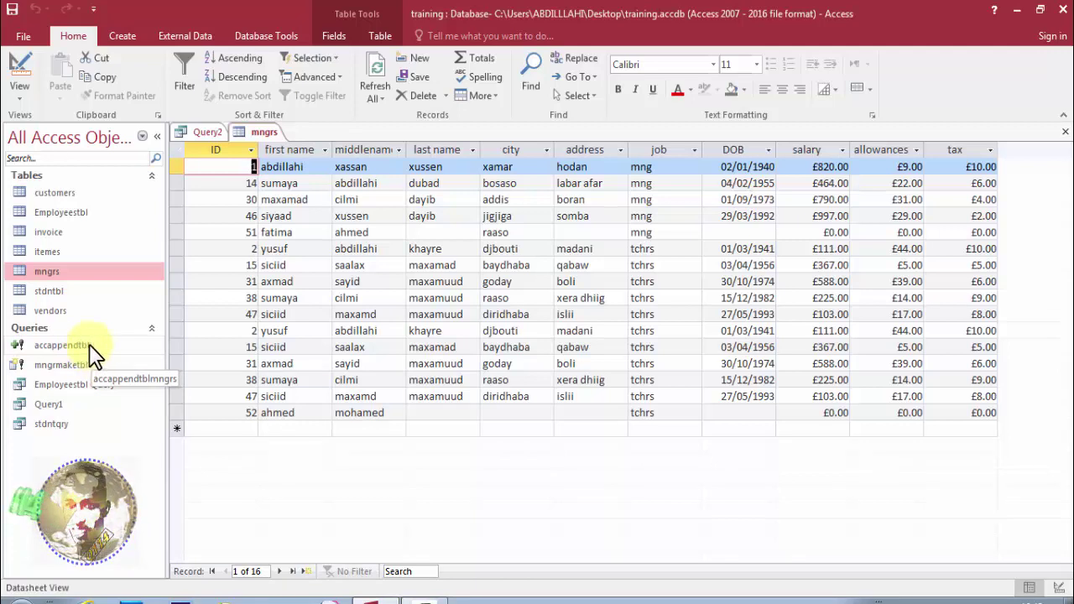
{"action": "right_click", "coordinate": [264, 134]}
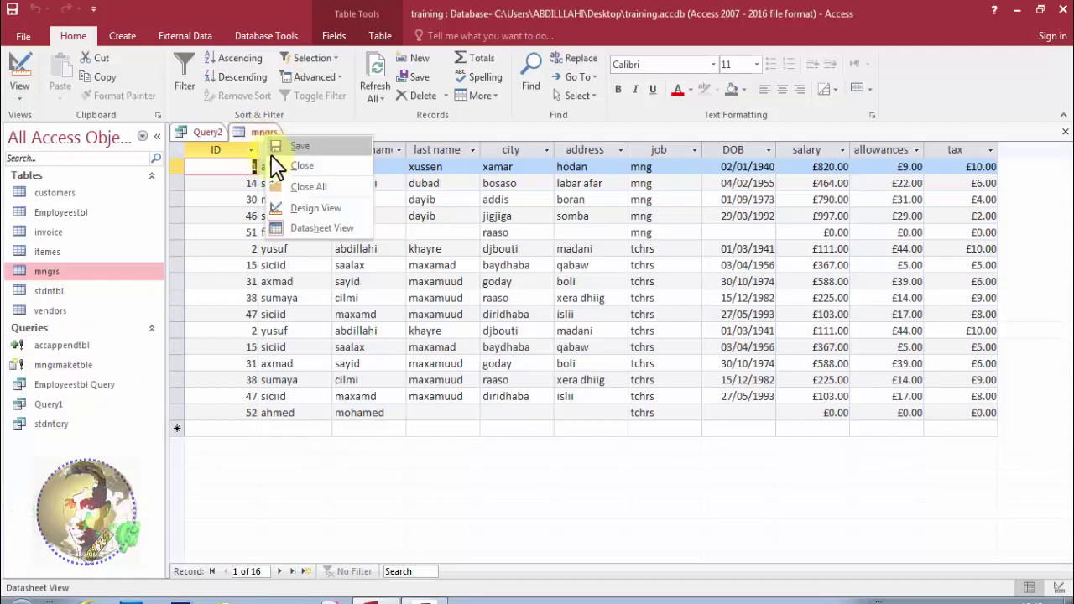
{"action": "left_click", "coordinate": [278, 169]}
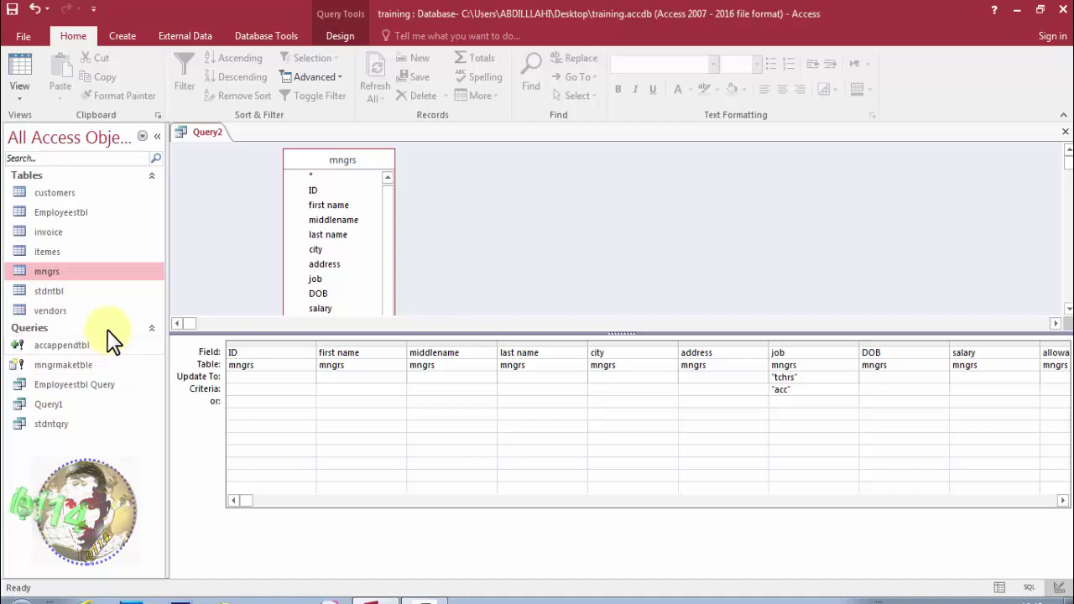
Step: Reopen the mngrs table in Datasheet View to review the updated job values
{"action": "left_click", "coordinate": [340, 36]}
{"action": "left_click", "coordinate": [55, 270]}
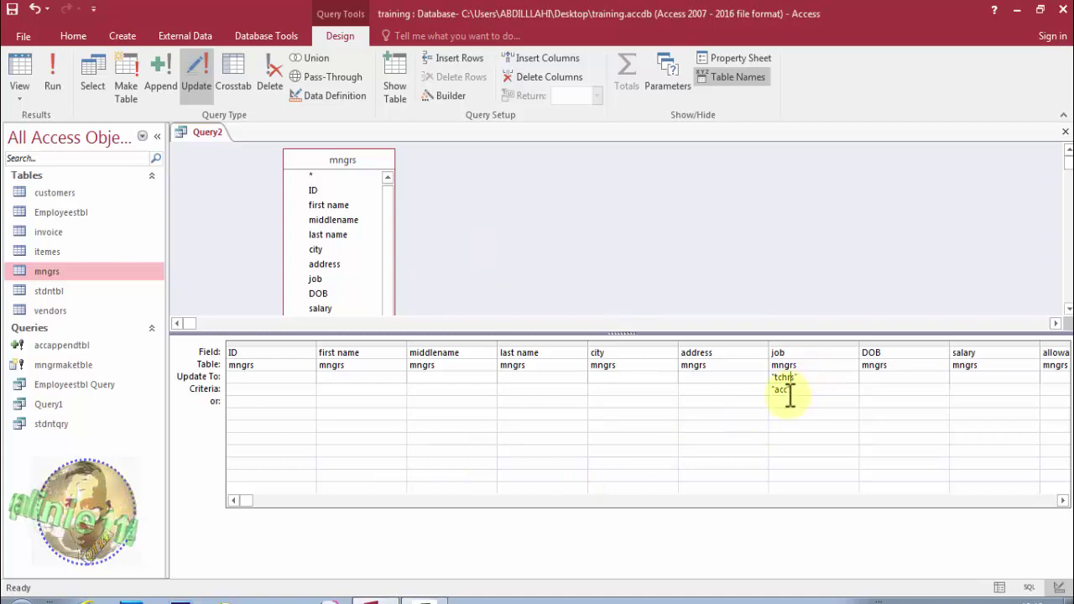
{"action": "left_click", "coordinate": [120, 263]}
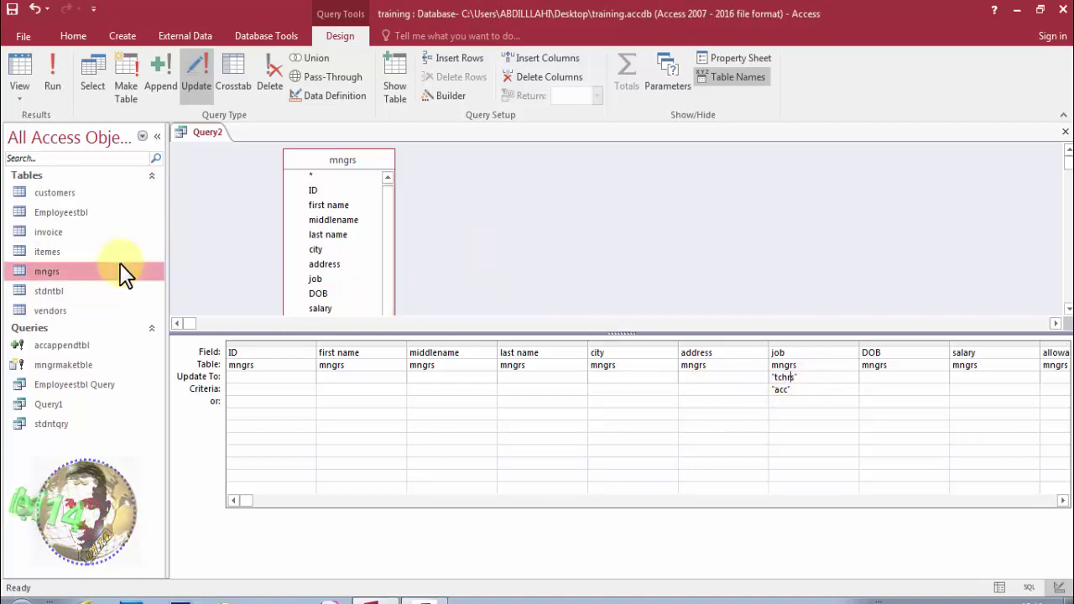
{"action": "double_click", "coordinate": [120, 263]}
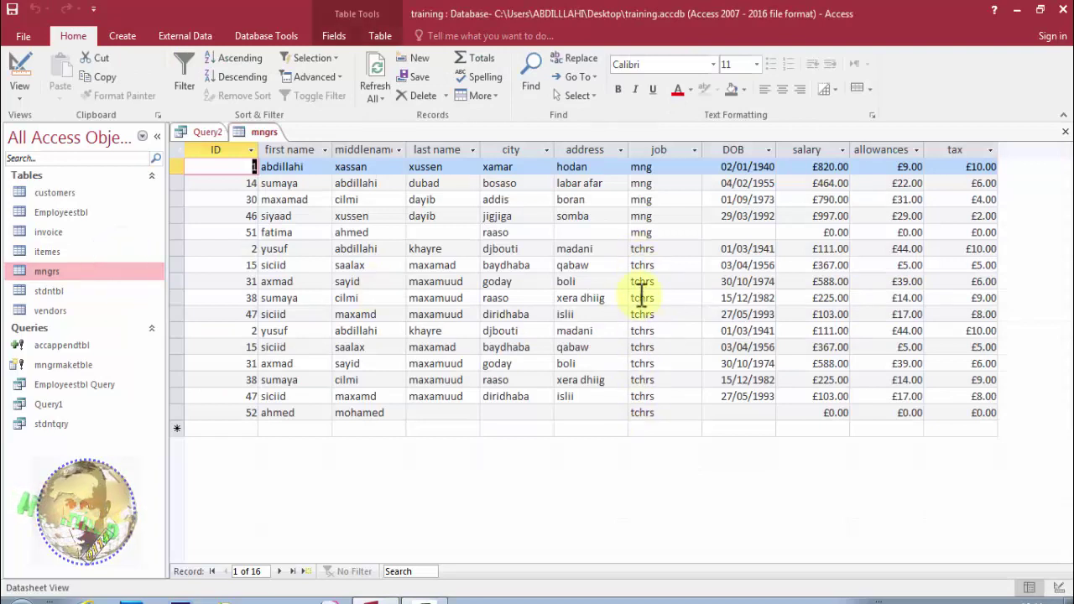
Step: Return to the Query2 design and clear the job field's Update To and Criteria values
{"action": "left_click", "coordinate": [210, 131]}
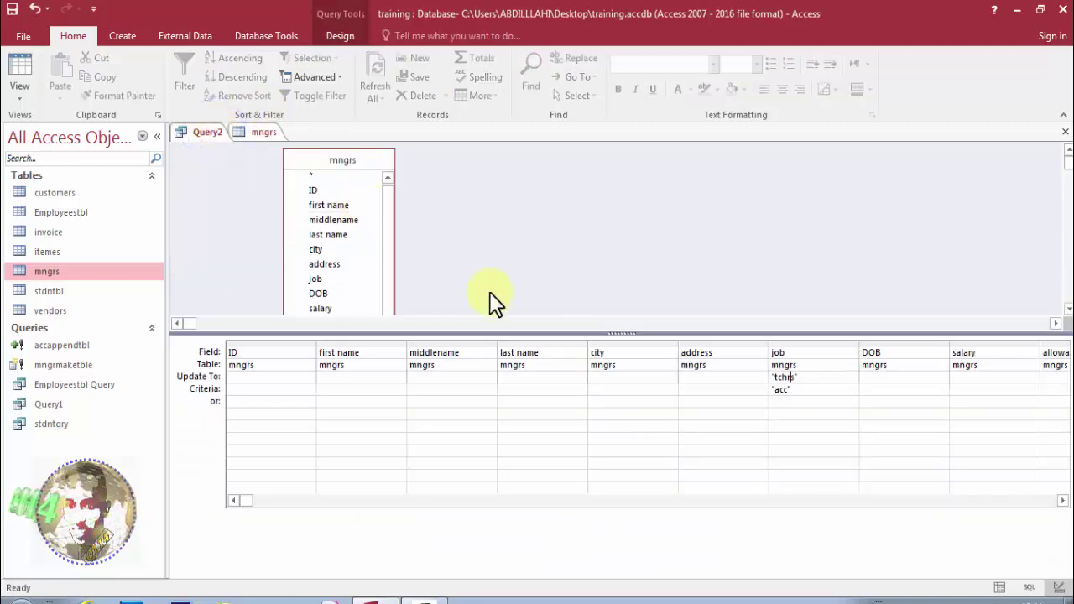
{"action": "left_click", "coordinate": [340, 36]}
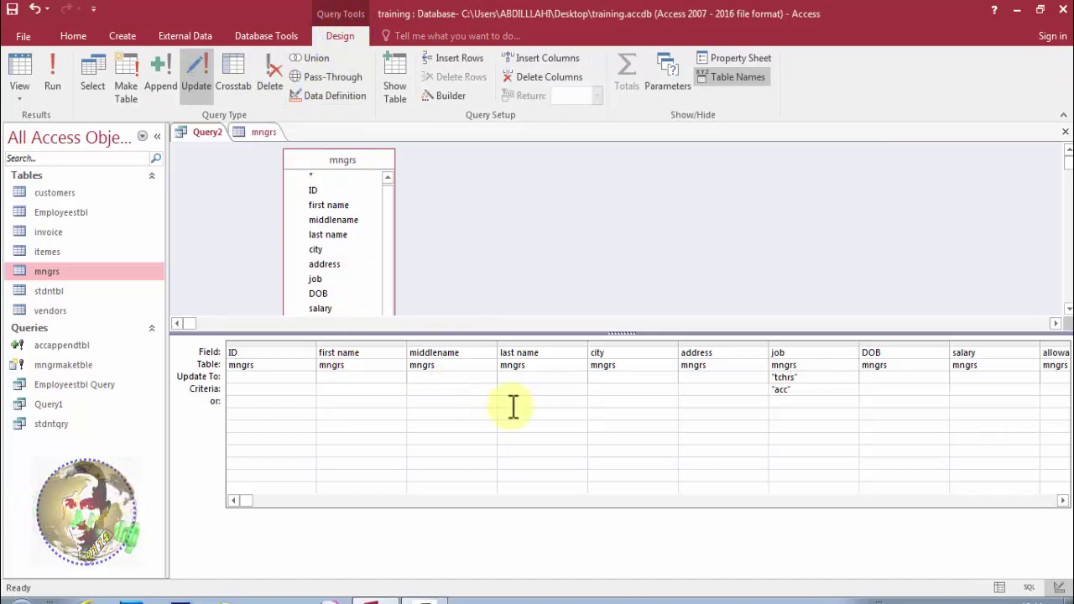
{"action": "left_click", "coordinate": [795, 391]}
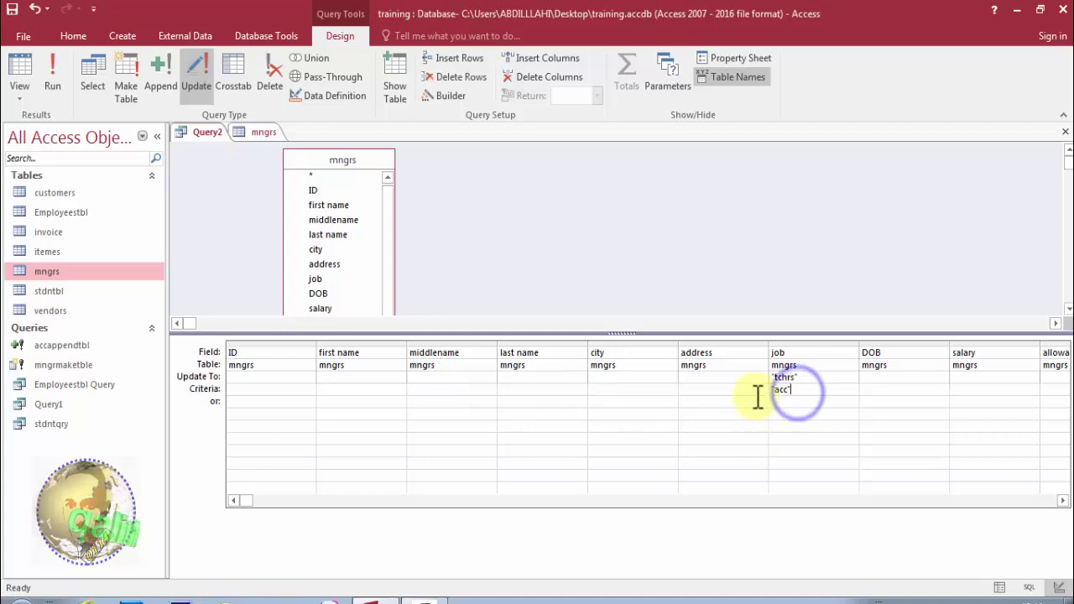
{"action": "double_click", "coordinate": [810, 377]}
{"action": "key", "text": "Delete"}
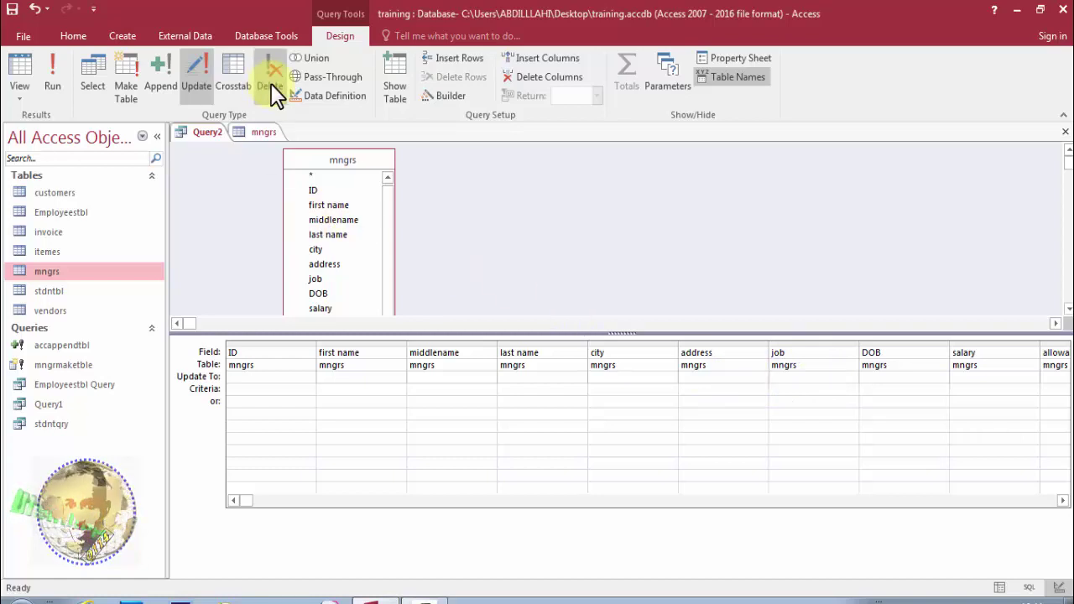
Step: Enlarge the table area of the query design to show all mngrs fields, and convert Query2 into a delete query
{"action": "left_click", "coordinate": [442, 191]}
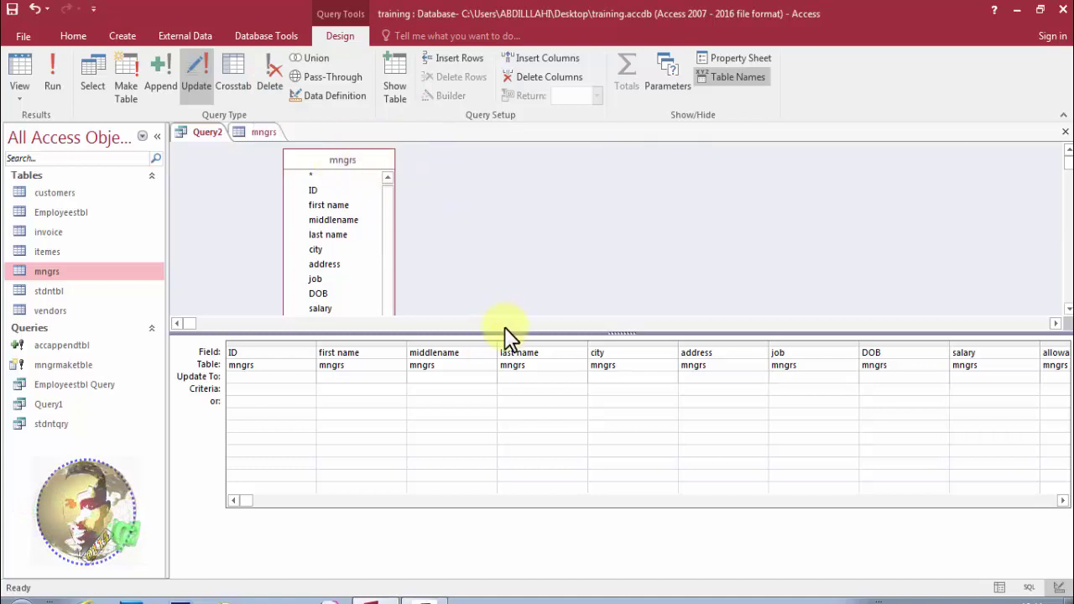
{"action": "left_click_drag", "start_coordinate": [506, 332], "coordinate": [503, 393]}
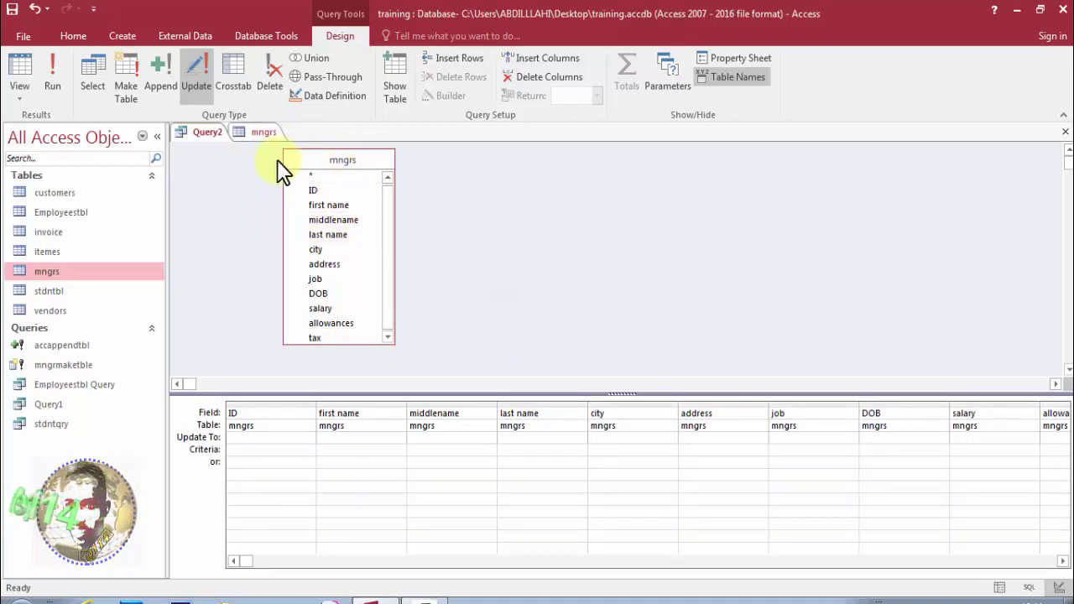
{"action": "left_click", "coordinate": [269, 87]}
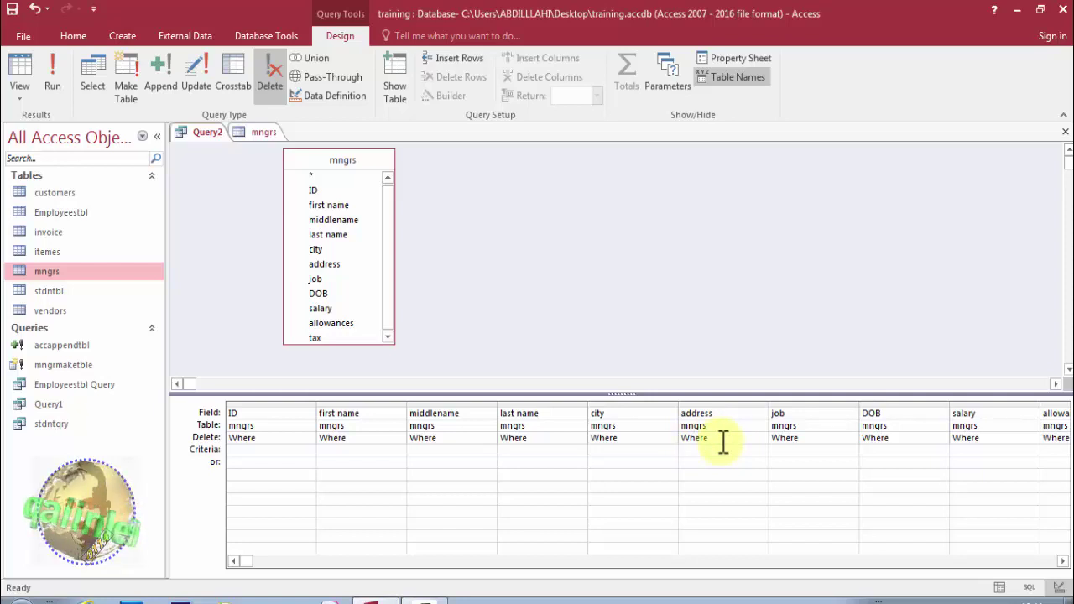
Step: Set the delete query's job criteria to "tchrs" and preview the matching records
{"action": "left_click", "coordinate": [790, 455]}
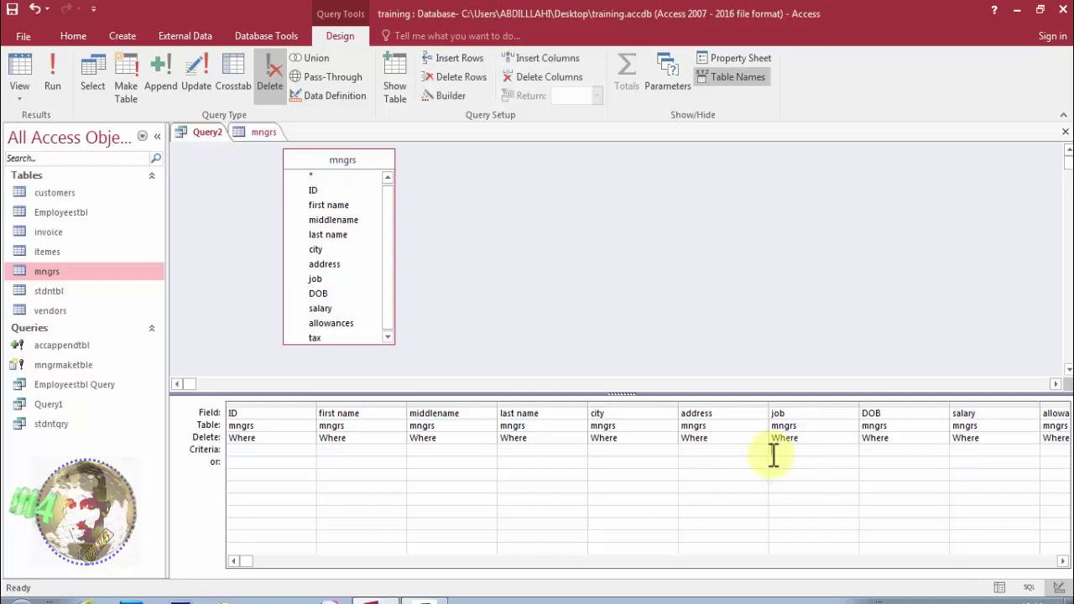
{"action": "type", "text": "tech"}
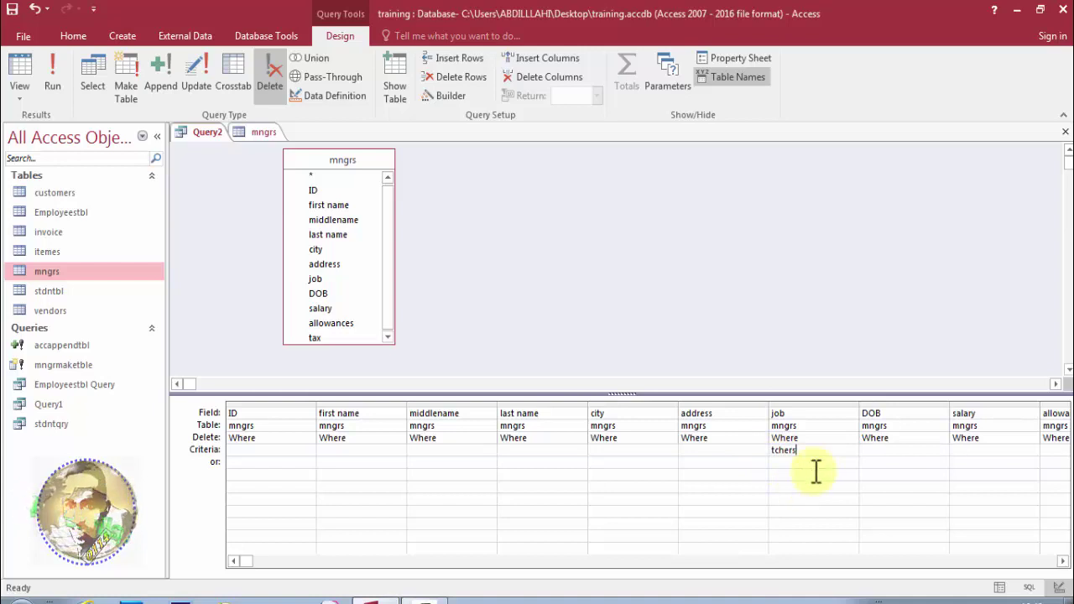
{"action": "left_click", "coordinate": [791, 451]}
{"action": "key", "text": "BackSpace"}
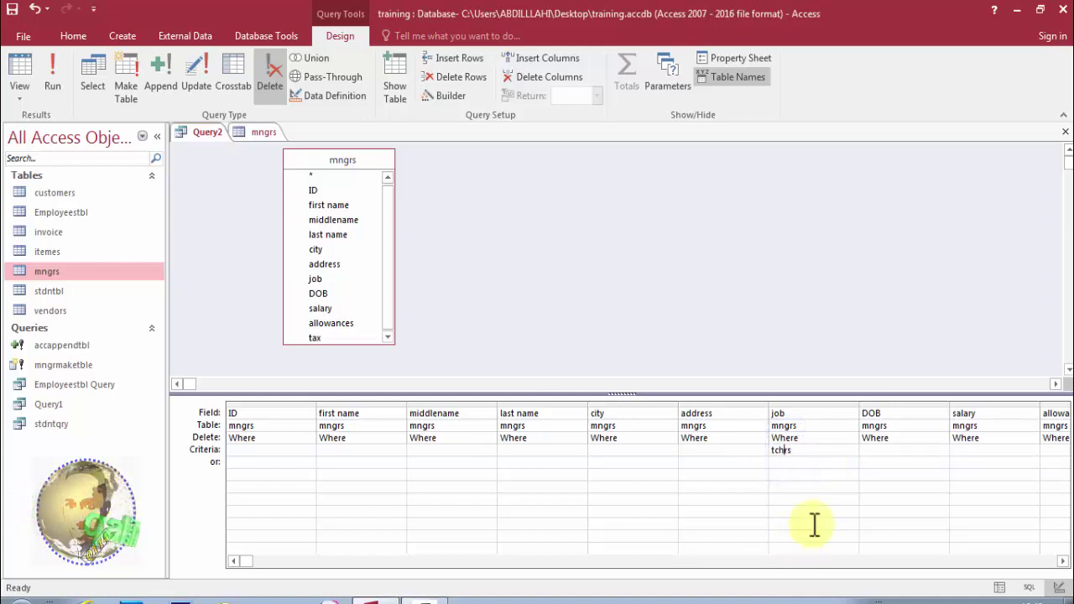
{"action": "left_click", "coordinate": [788, 459]}
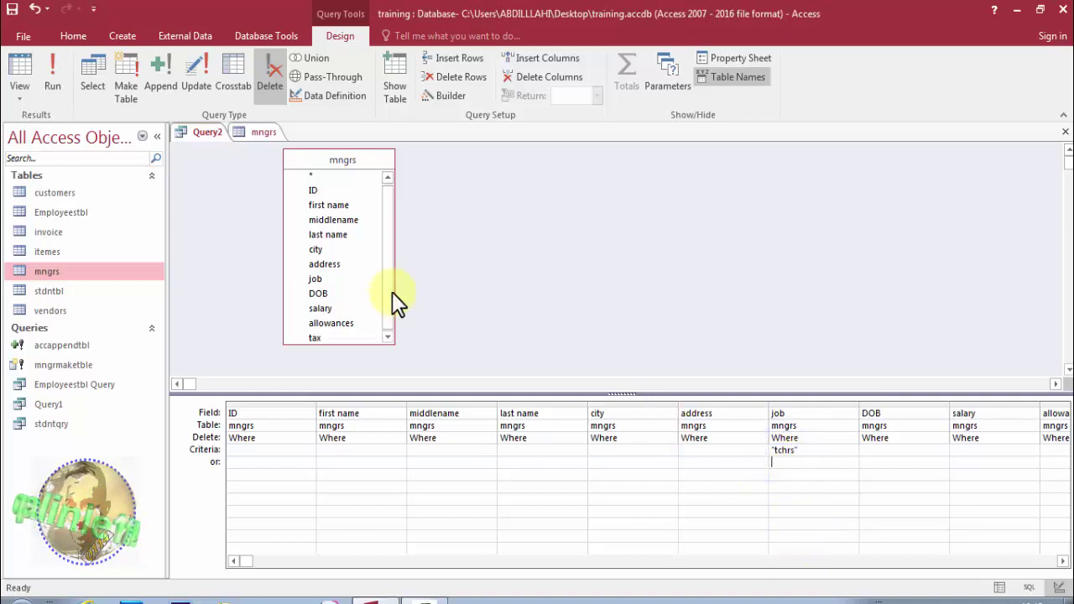
{"action": "left_click", "coordinate": [20, 76]}
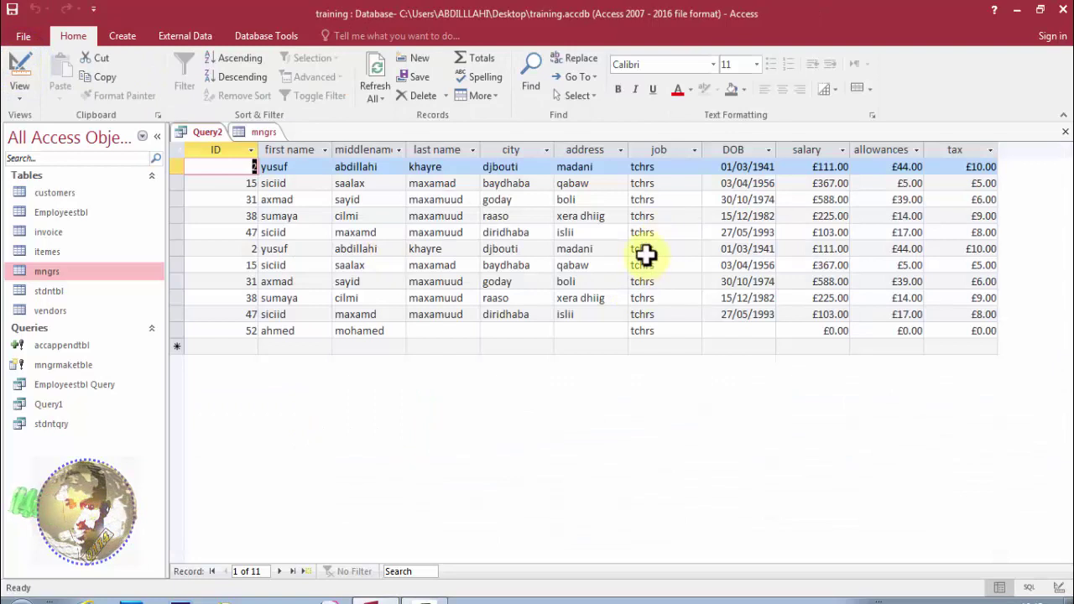
{"action": "left_click", "coordinate": [19, 74]}
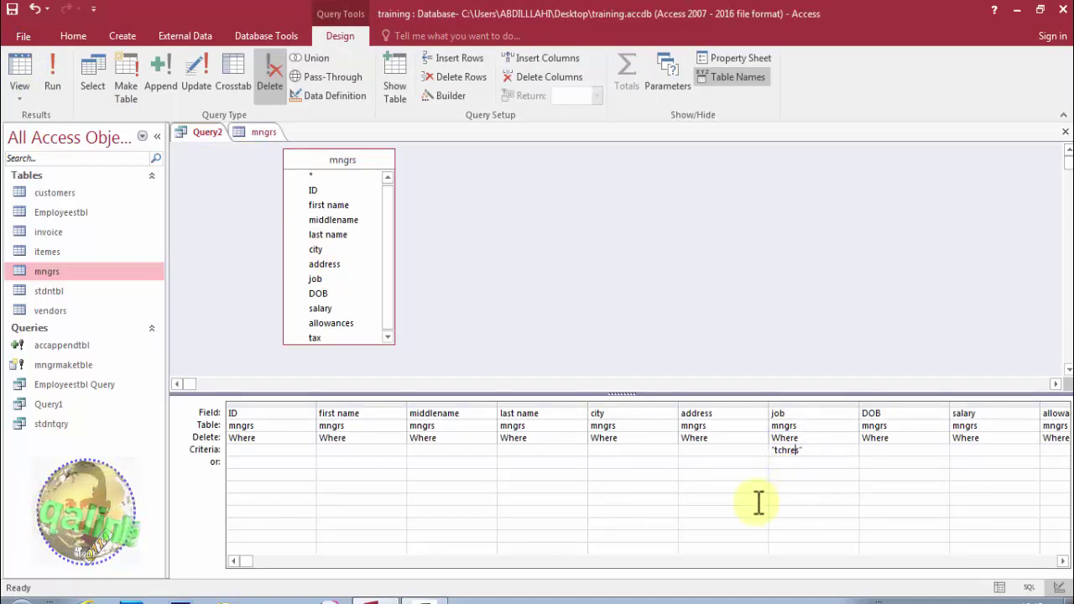
Step: Try the misspelled job criteria "tchres" in a preview of the delete query, and restore the criteria to "tchrs"
{"action": "left_click", "coordinate": [793, 451]}
{"action": "type", "text": "e"}
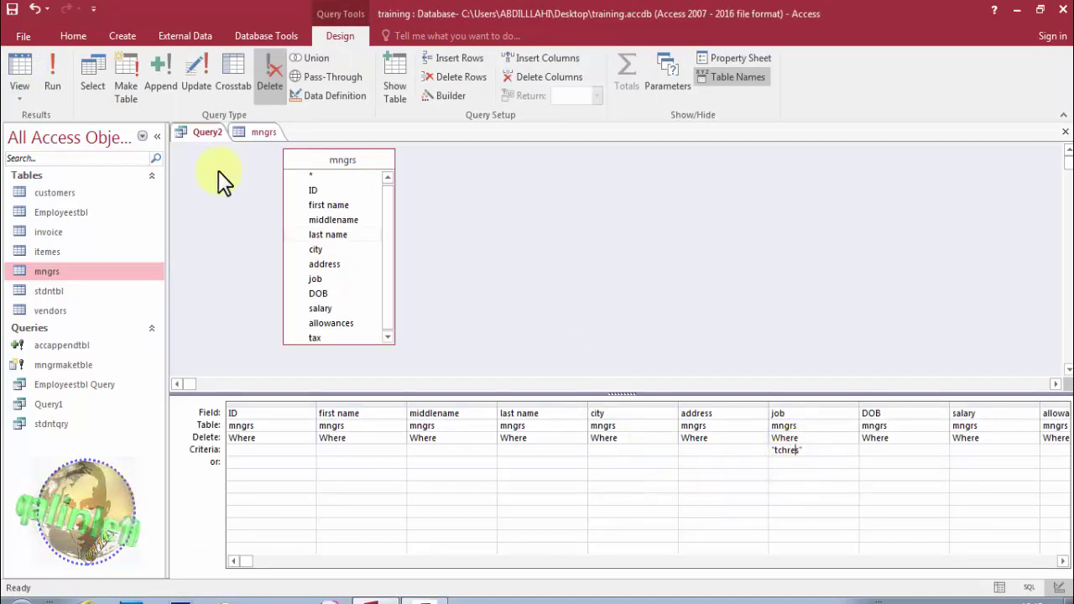
{"action": "left_click", "coordinate": [9, 77]}
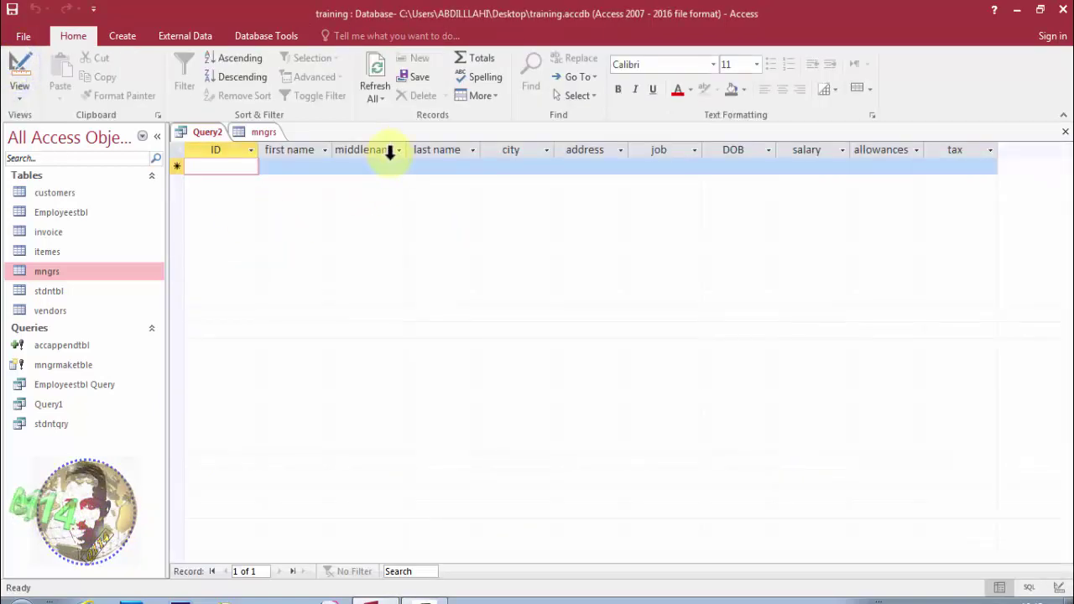
{"action": "left_click", "coordinate": [18, 71]}
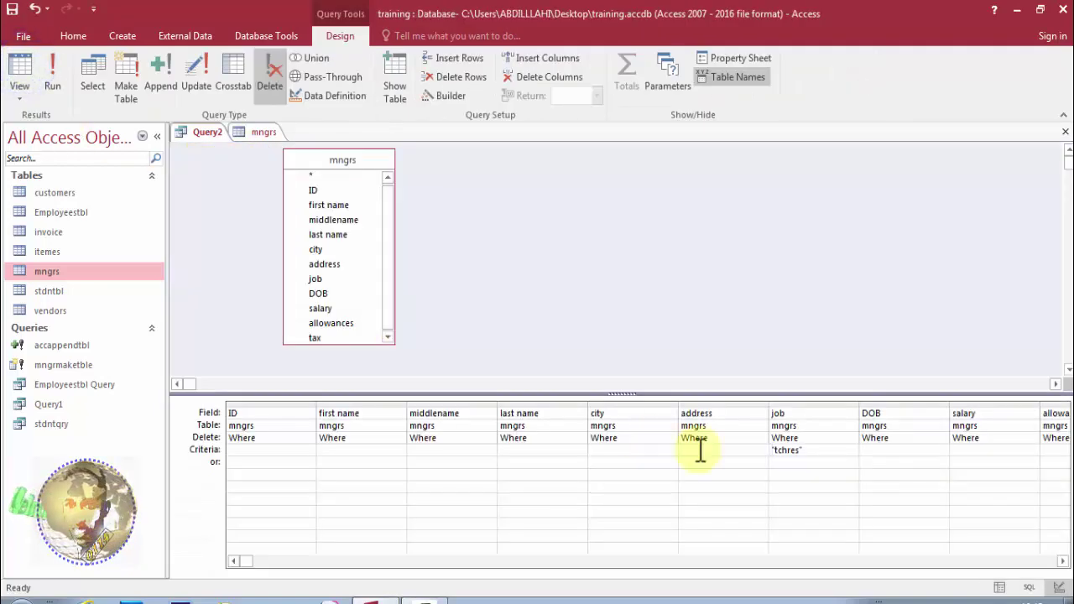
{"action": "left_click", "coordinate": [794, 451]}
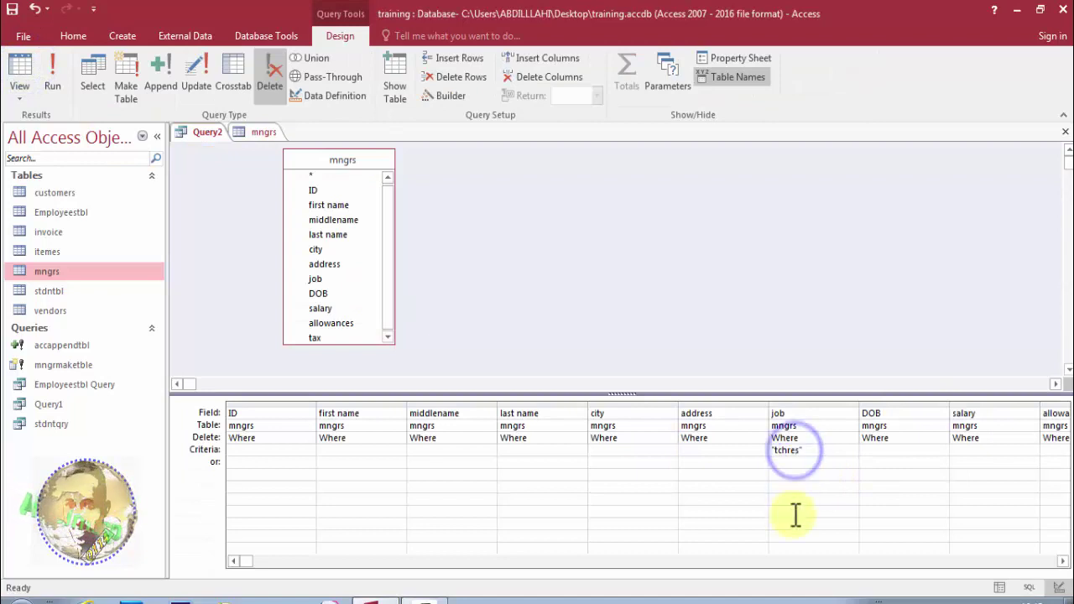
{"action": "left_click", "coordinate": [792, 462]}
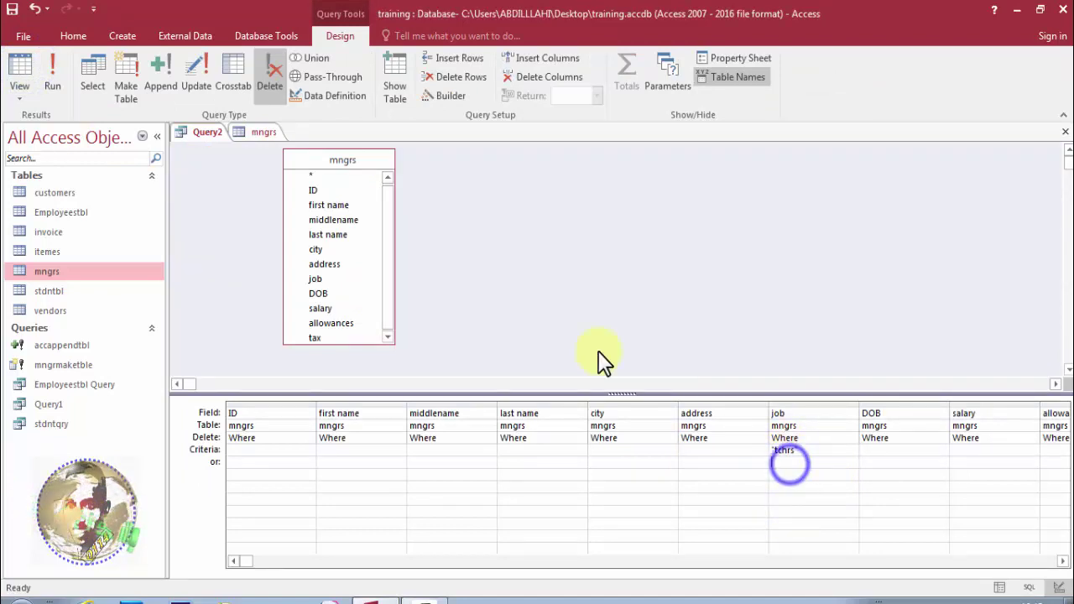
Step: Preview the records matching the "tchrs" job criteria, and run the delete query to remove them from mngrs
{"action": "left_click", "coordinate": [18, 66]}
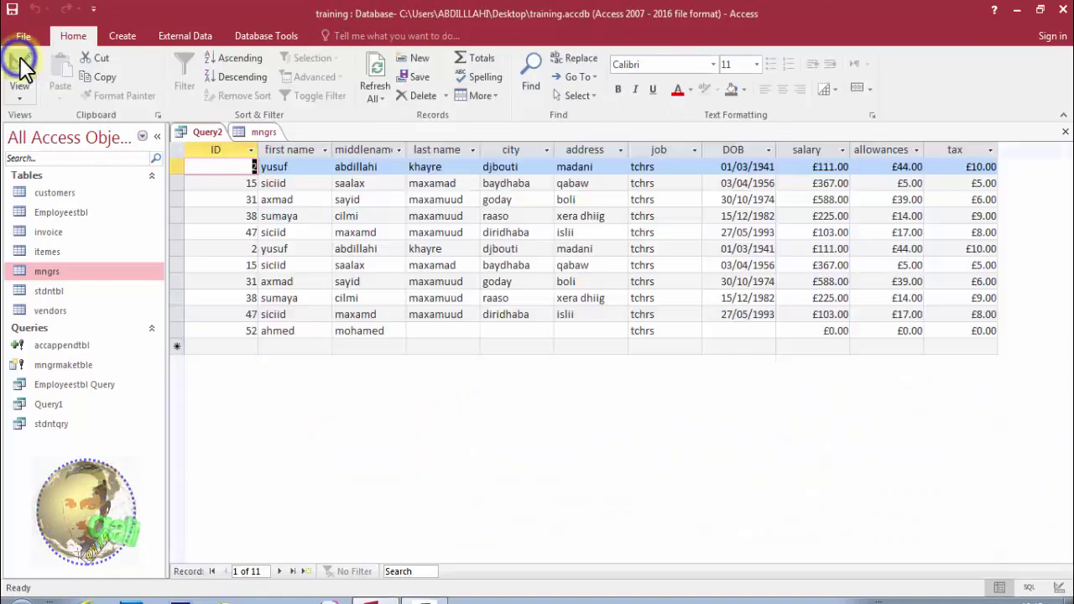
{"action": "left_click", "coordinate": [651, 150]}
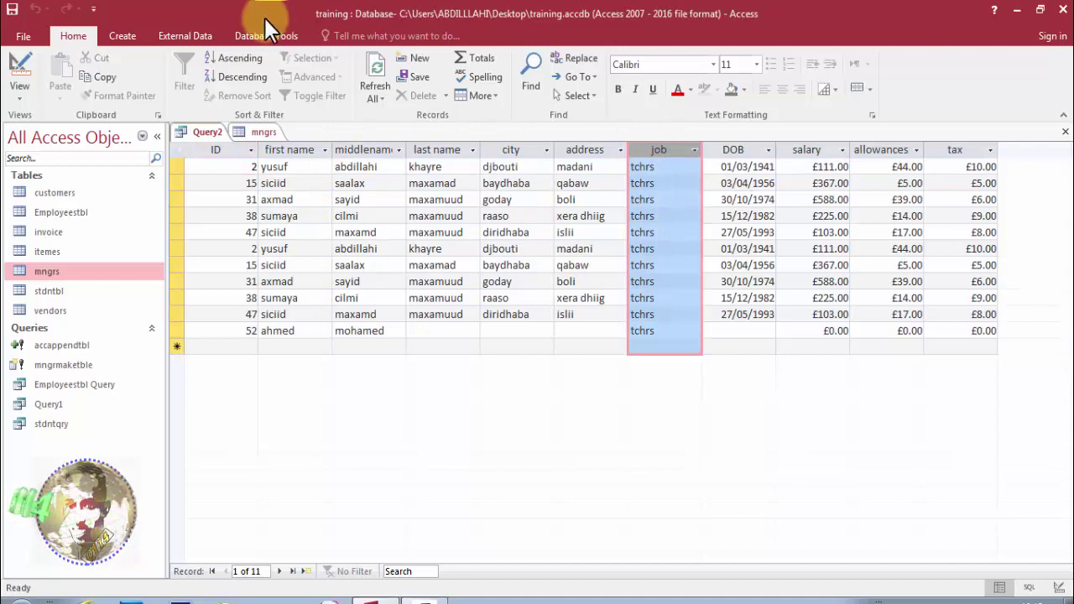
{"action": "left_click", "coordinate": [24, 71]}
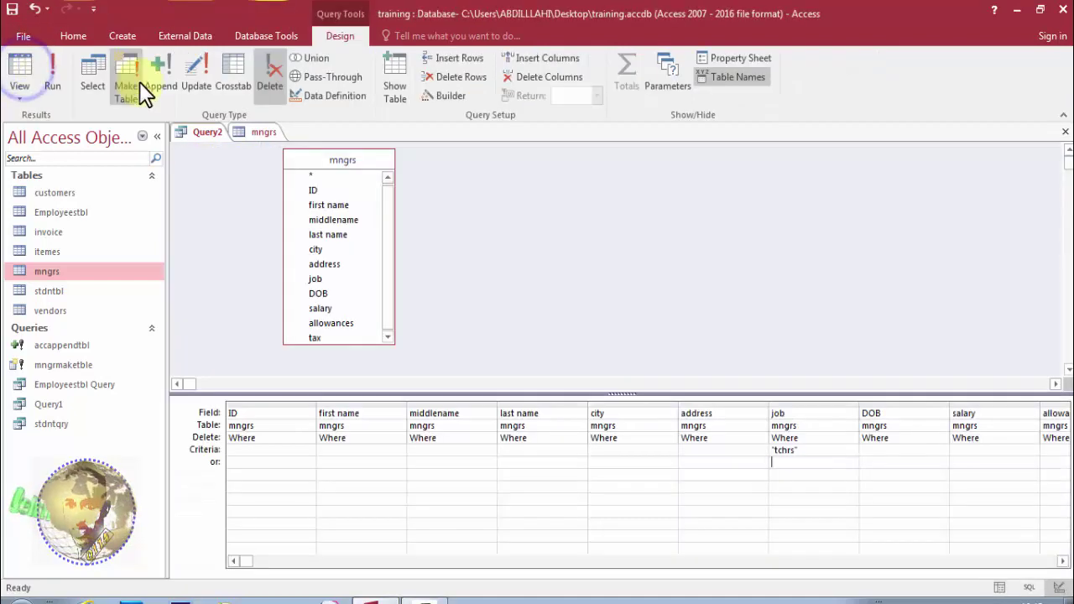
{"action": "left_click", "coordinate": [61, 68]}
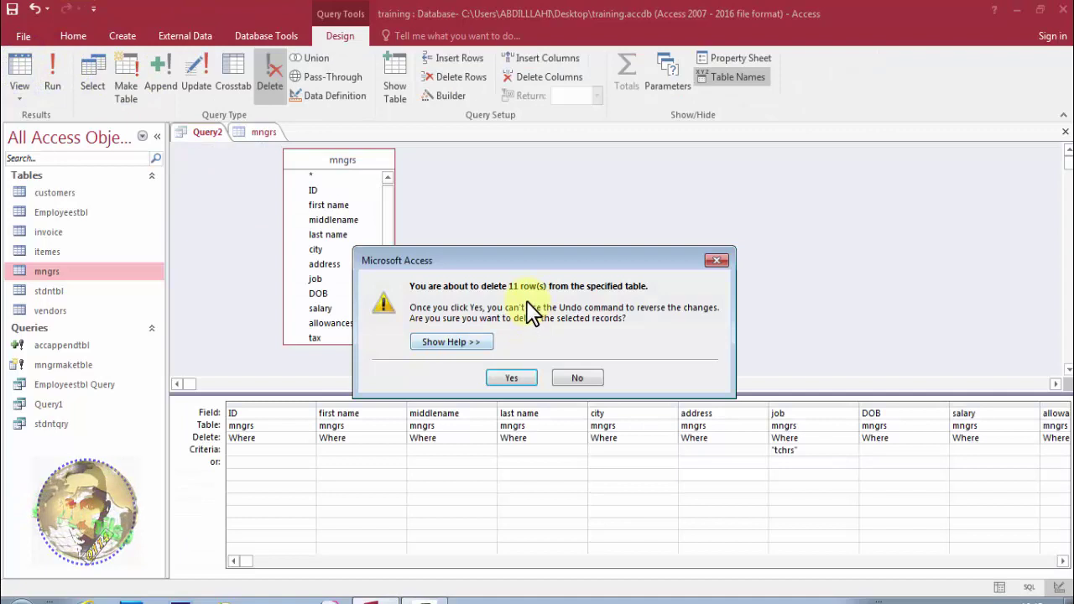
{"action": "left_click", "coordinate": [513, 378]}
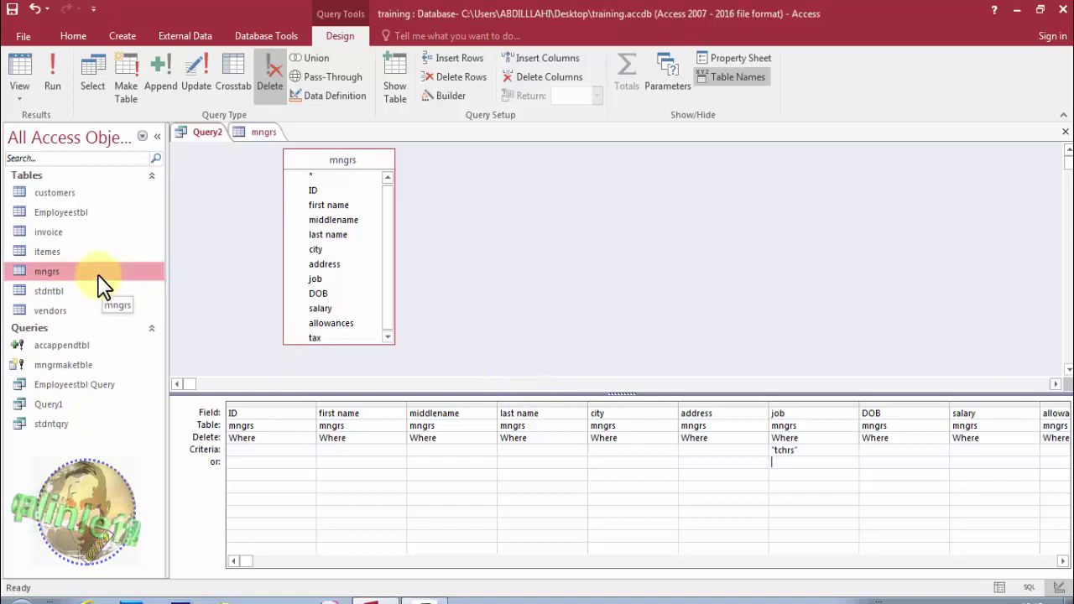
Step: Refresh the mngrs table to clear the rows marked as deleted, and close the table
{"action": "left_click", "coordinate": [253, 132]}
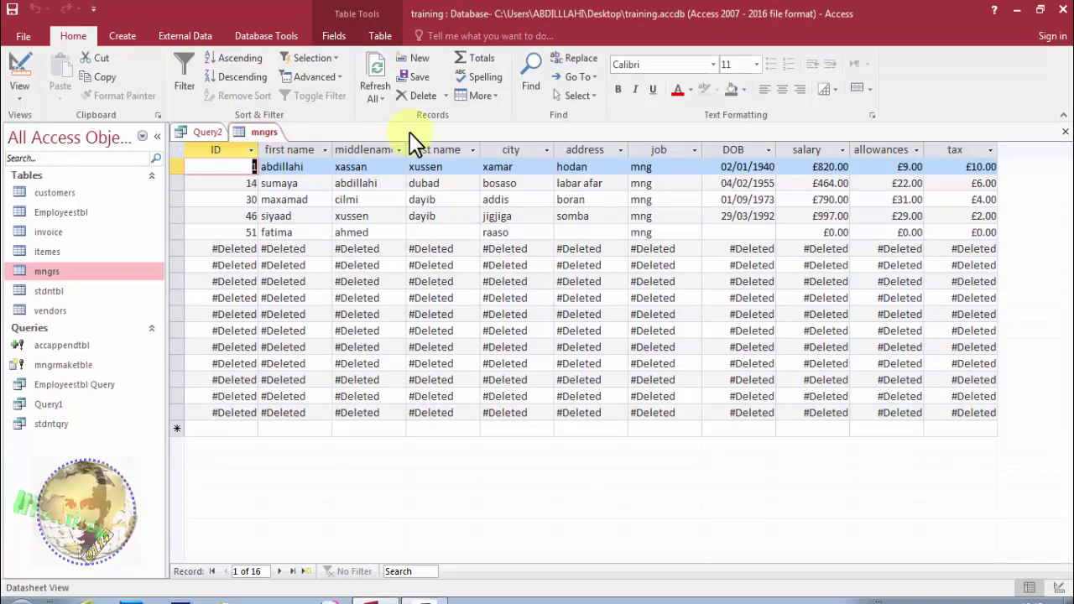
{"action": "left_click", "coordinate": [377, 93]}
{"action": "left_click", "coordinate": [388, 117]}
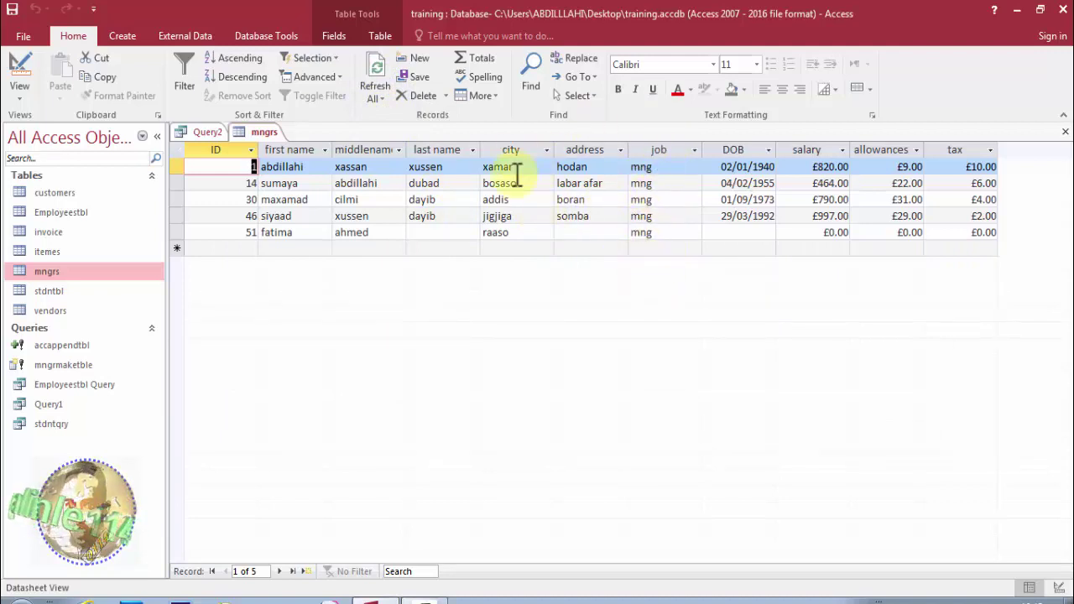
{"action": "right_click", "coordinate": [263, 136]}
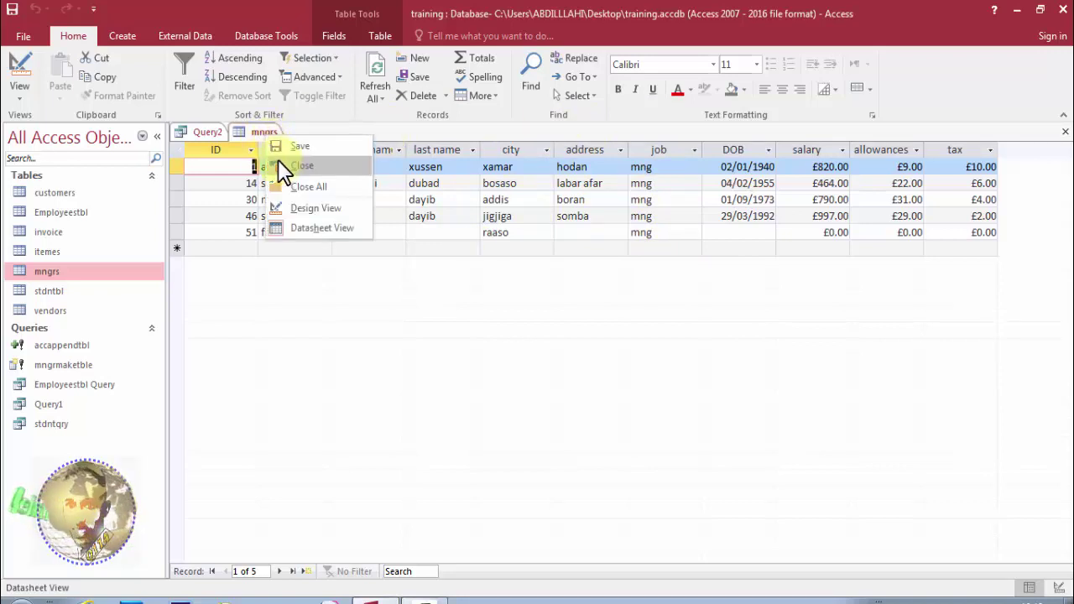
{"action": "left_click", "coordinate": [280, 165]}
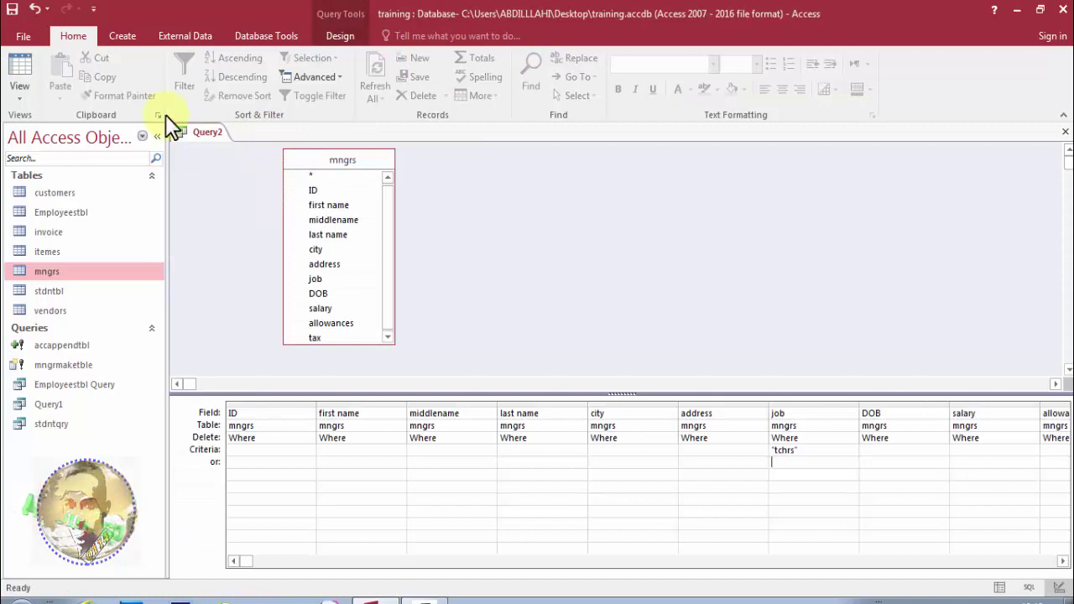
{"action": "left_click", "coordinate": [122, 36]}
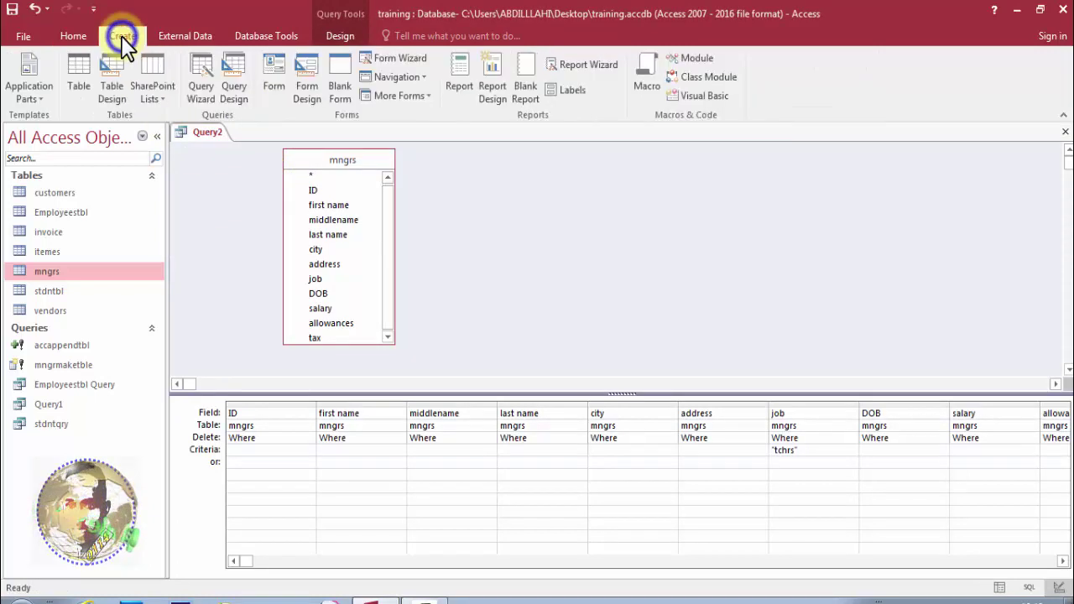
{"action": "left_click", "coordinate": [342, 36]}
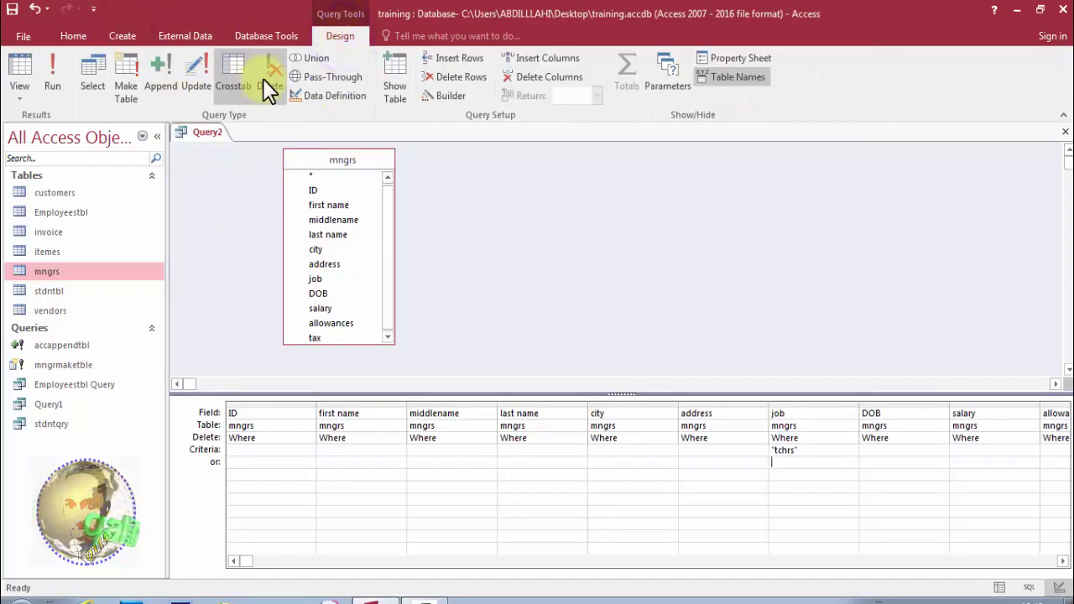